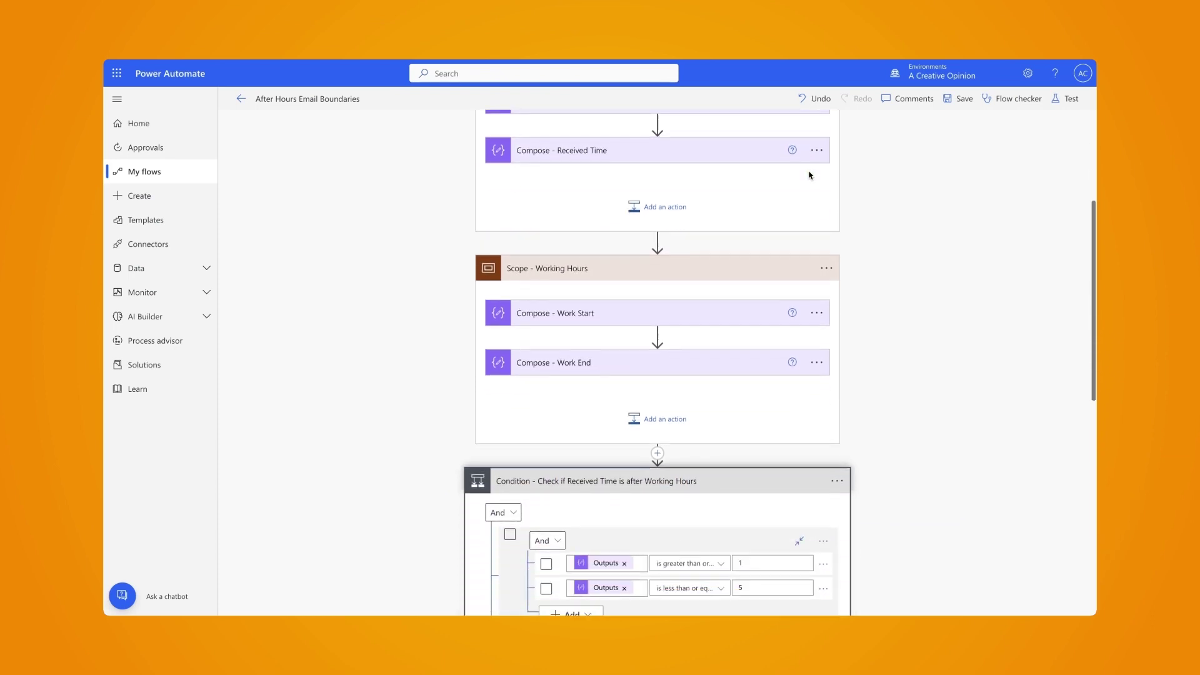
- Scroll down through the finished after-hours email flow to review its steps
{"action": "scroll", "coordinate": [851, 274], "scroll_direction": "down", "scroll_amount": 3}
{"action": "scroll", "coordinate": [851, 277], "scroll_direction": "down", "scroll_amount": 2}
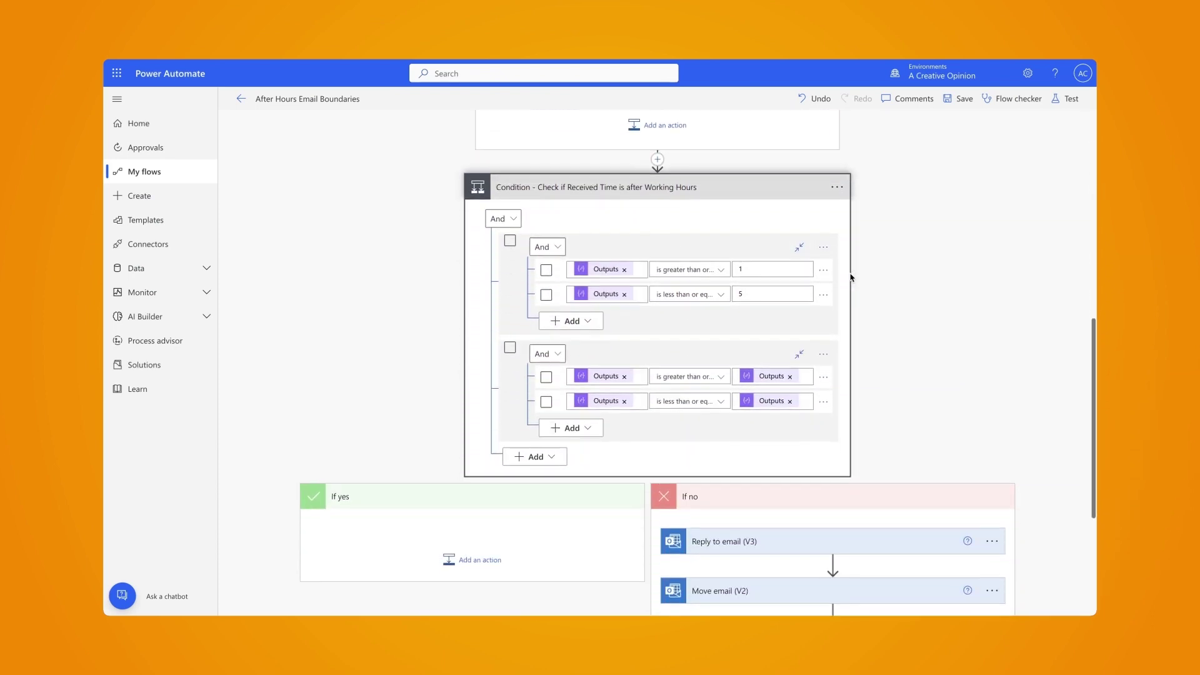
{"action": "scroll", "coordinate": [850, 277], "scroll_direction": "down", "scroll_amount": 5}
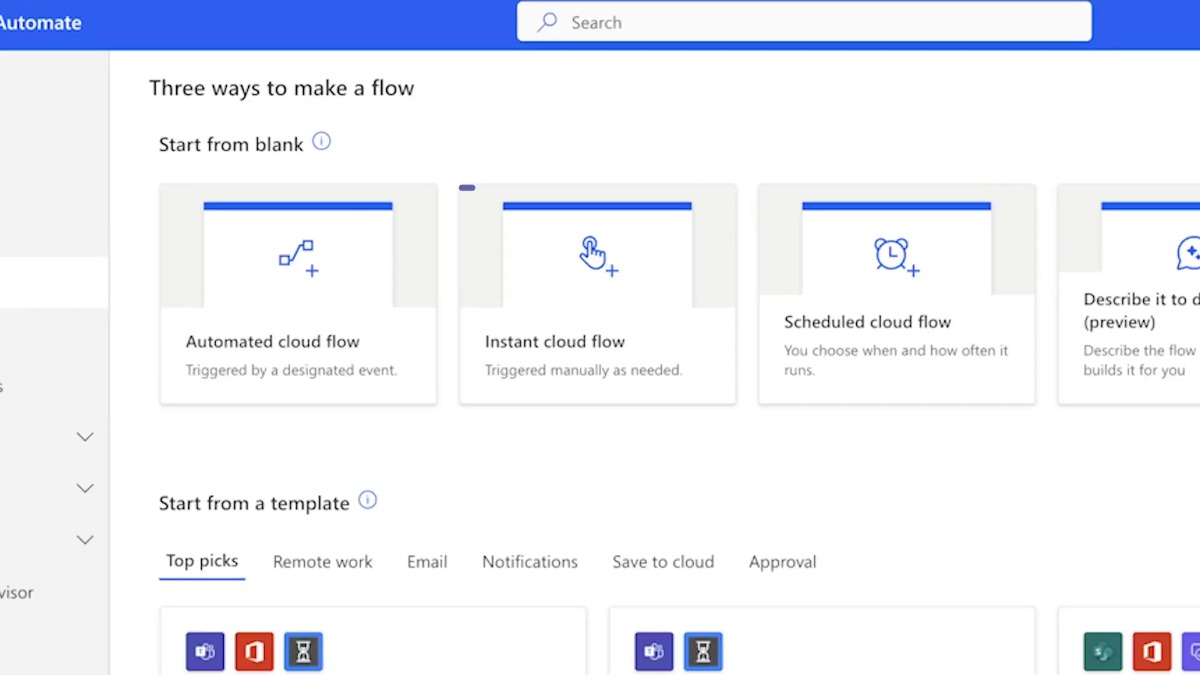
- Create an instant cloud flow named 'After Hours Email Boundaries' with a manual trigger
{"action": "left_click", "coordinate": [605, 346]}
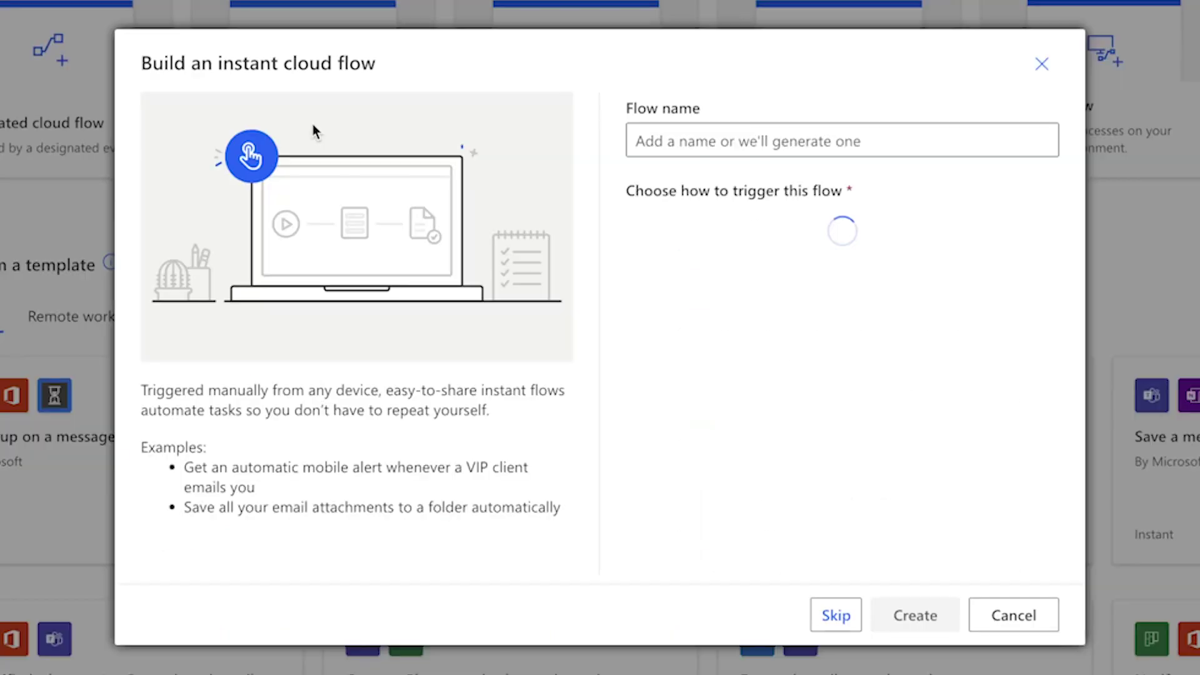
{"action": "type", "text": "After Hours Email Boundaries"}
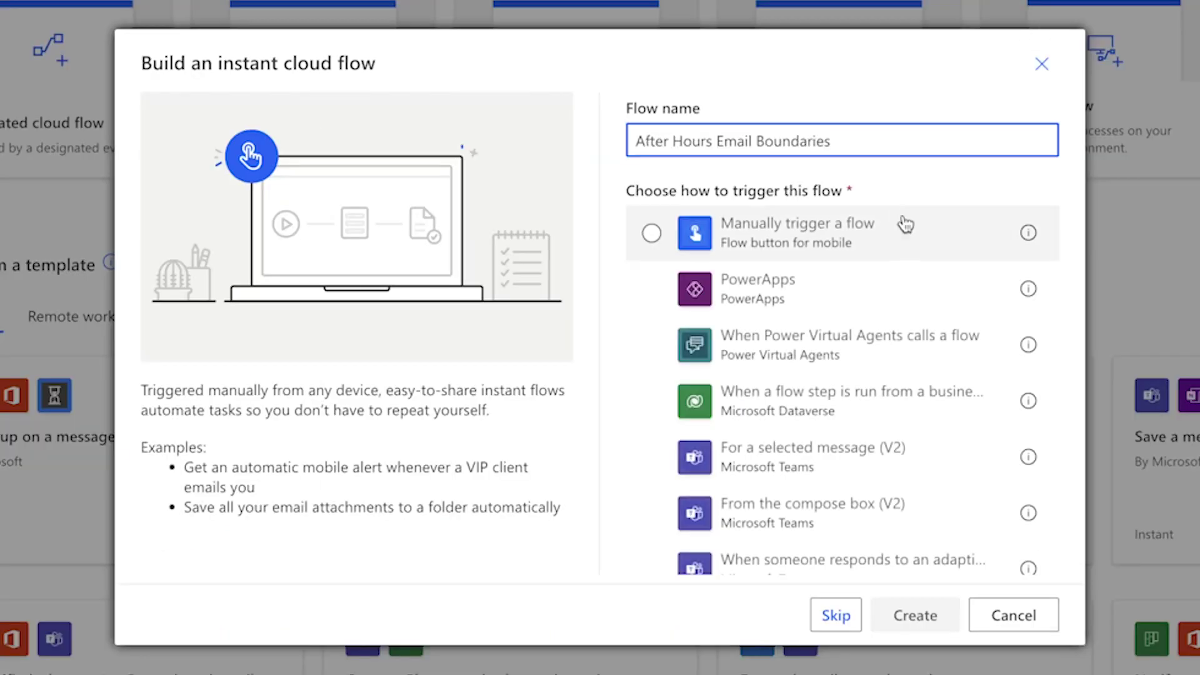
{"action": "left_click", "coordinate": [863, 236]}
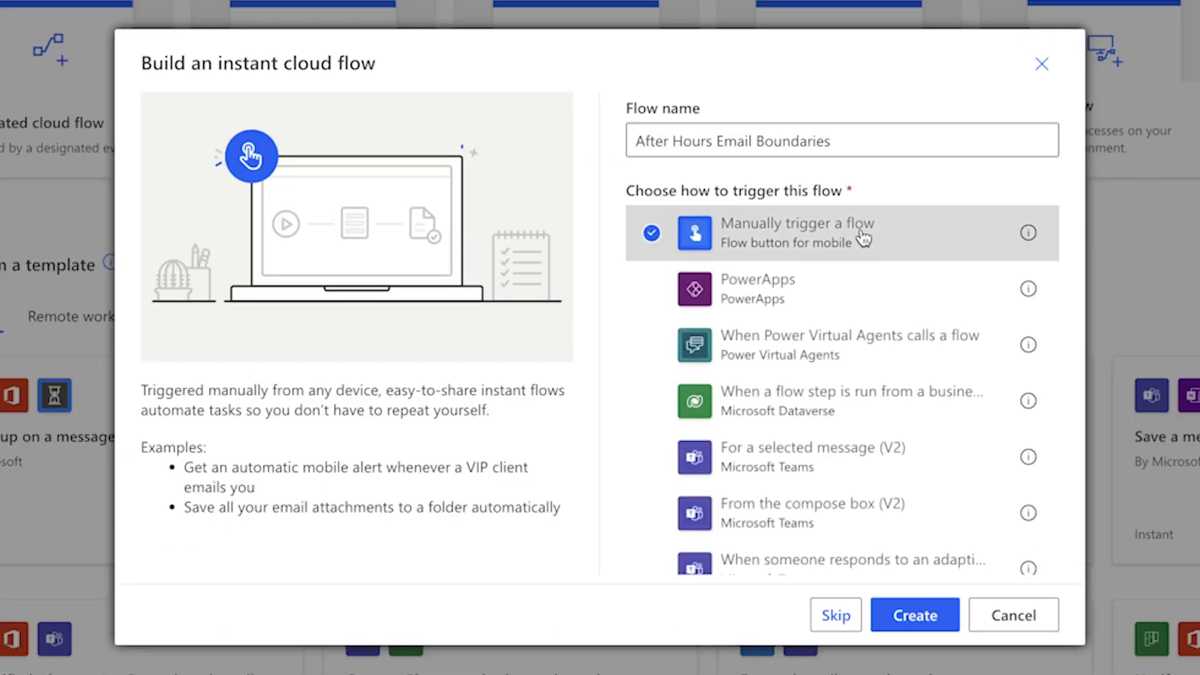
{"action": "left_click", "coordinate": [918, 615]}
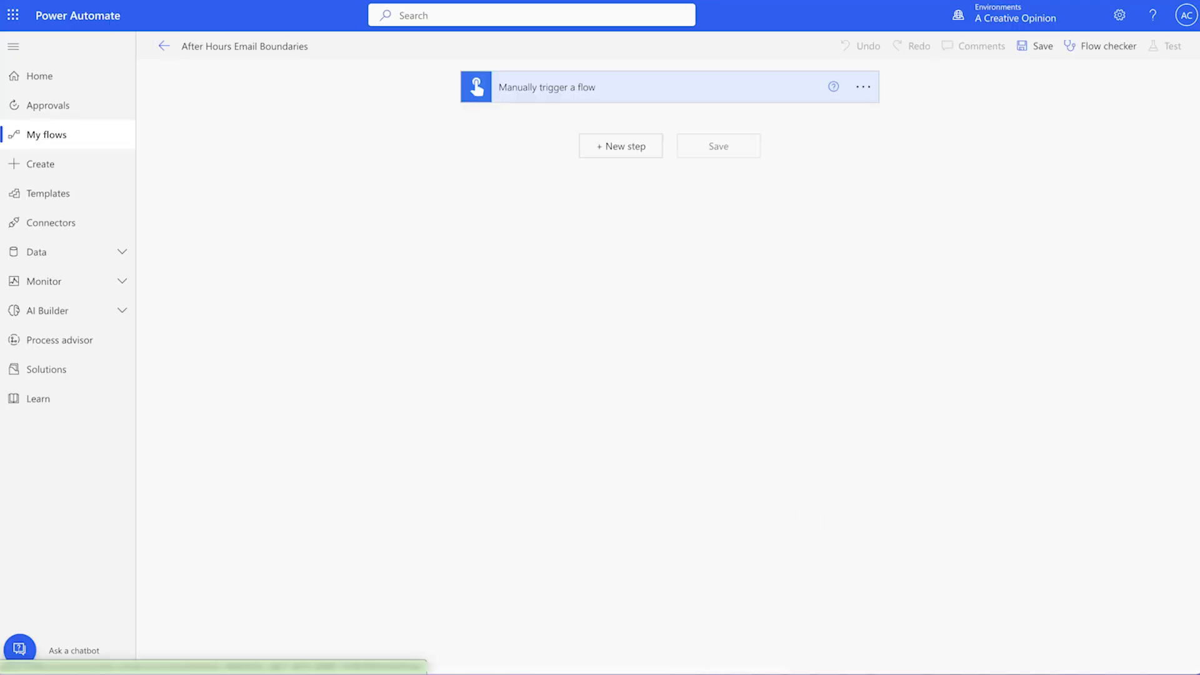
- Add a Compose step whose input is the Timestamp dynamic value
{"action": "left_click", "coordinate": [620, 145]}
{"action": "type", "text": "compose"}
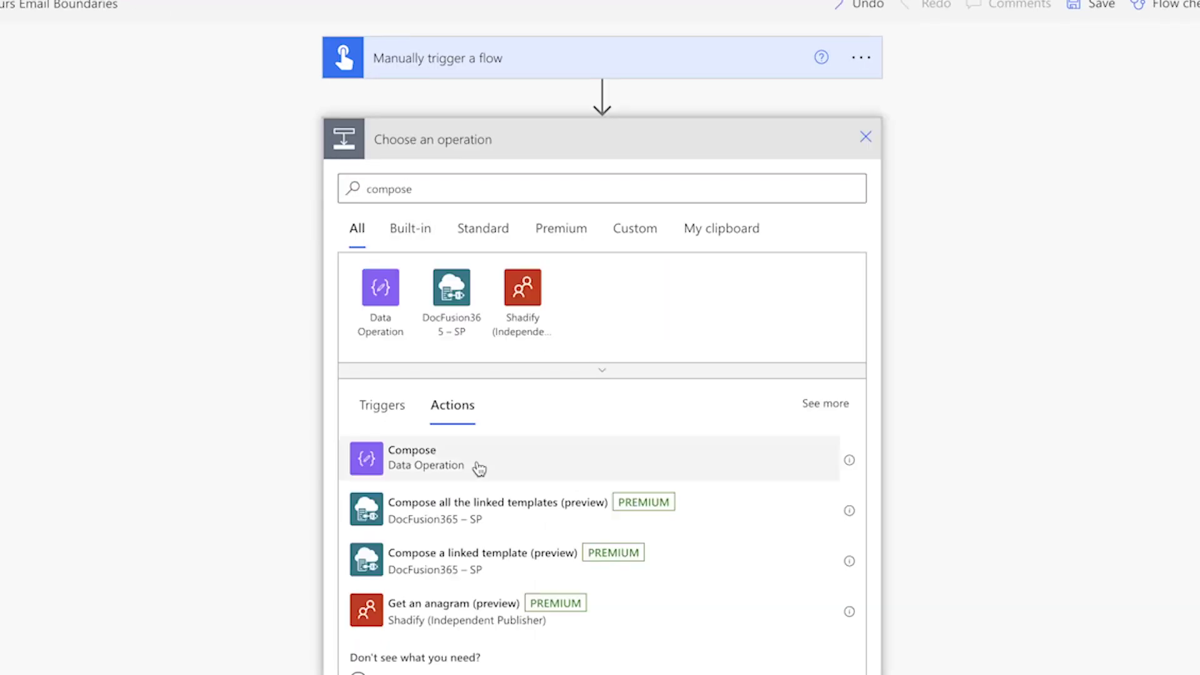
{"action": "left_click", "coordinate": [478, 463]}
{"action": "left_click", "coordinate": [1017, 321]}
{"action": "type", "text": "time"}
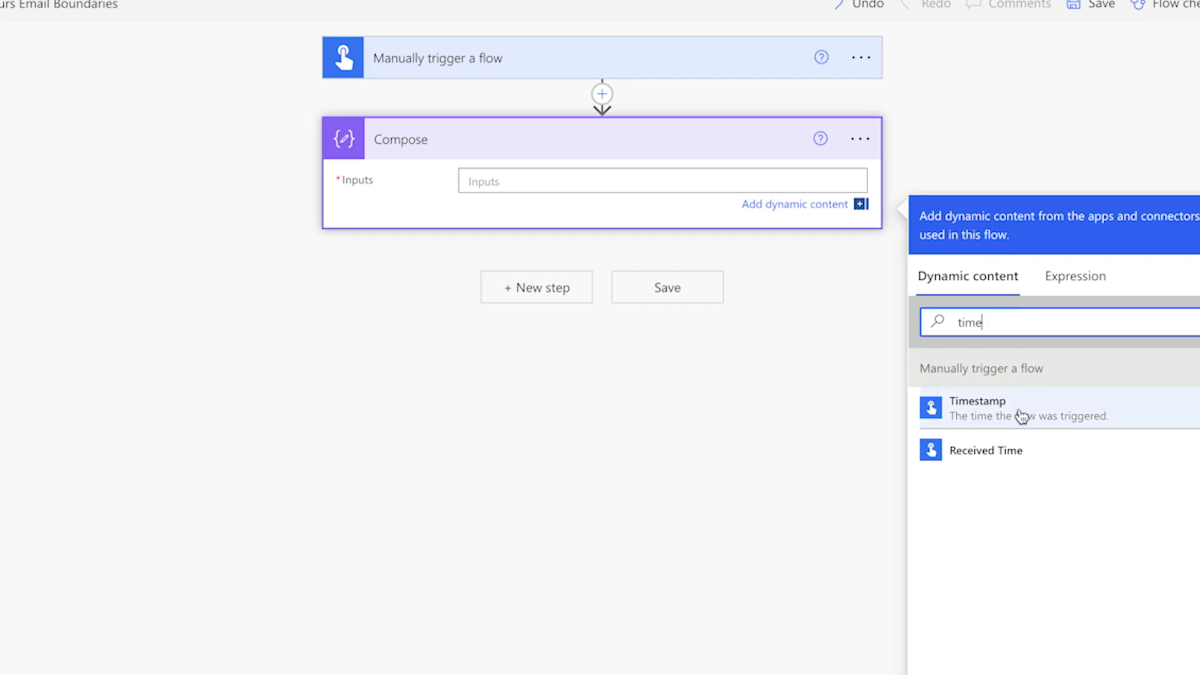
{"action": "left_click", "coordinate": [1021, 415]}
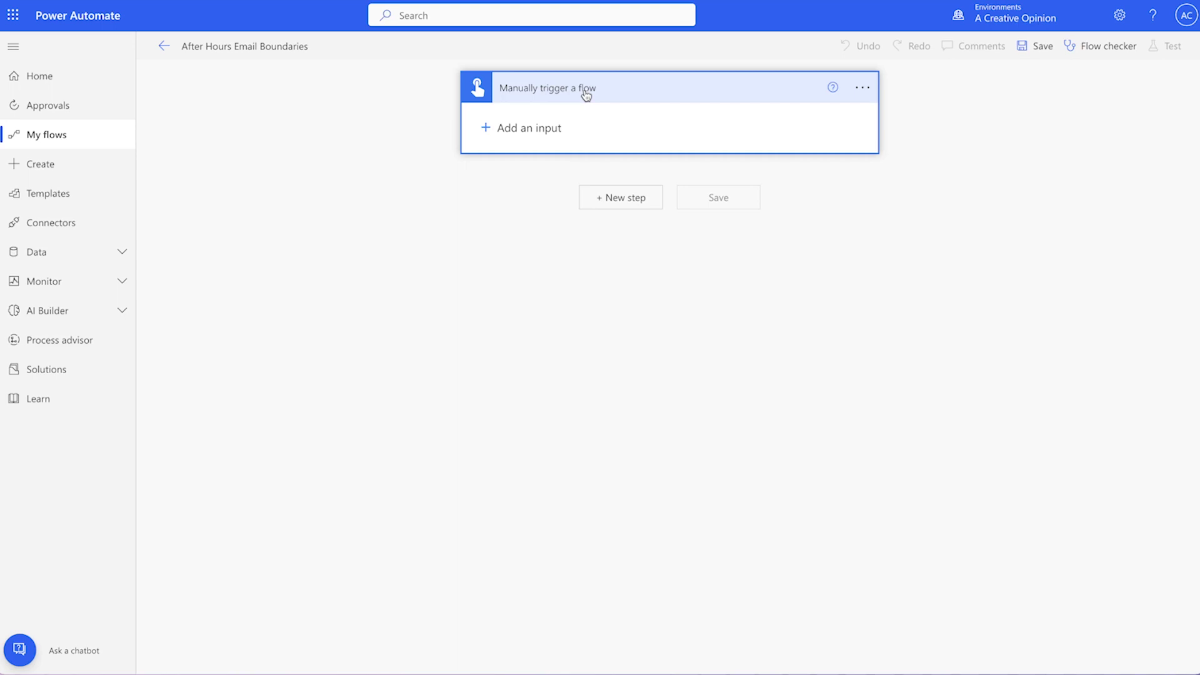
- Give the manual trigger a date input 'Received Date' and a text input 'Received Time'
{"action": "left_click", "coordinate": [548, 128]}
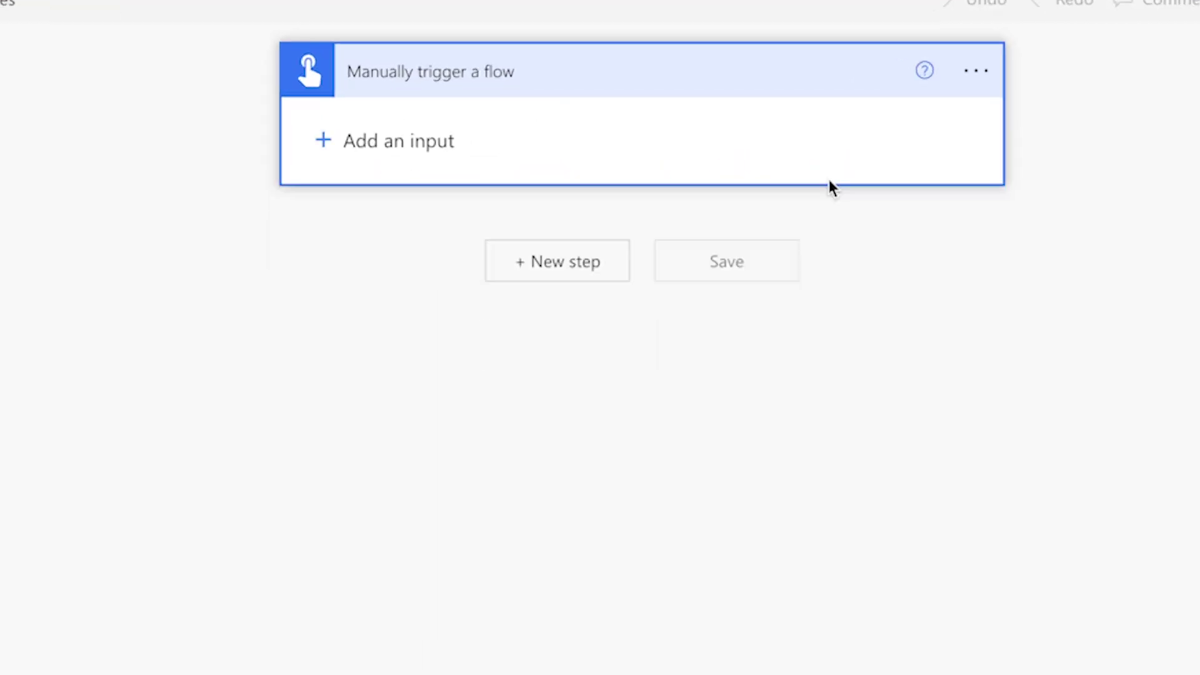
{"action": "triple_click", "coordinate": [452, 128]}
{"action": "type", "text": "Received "}
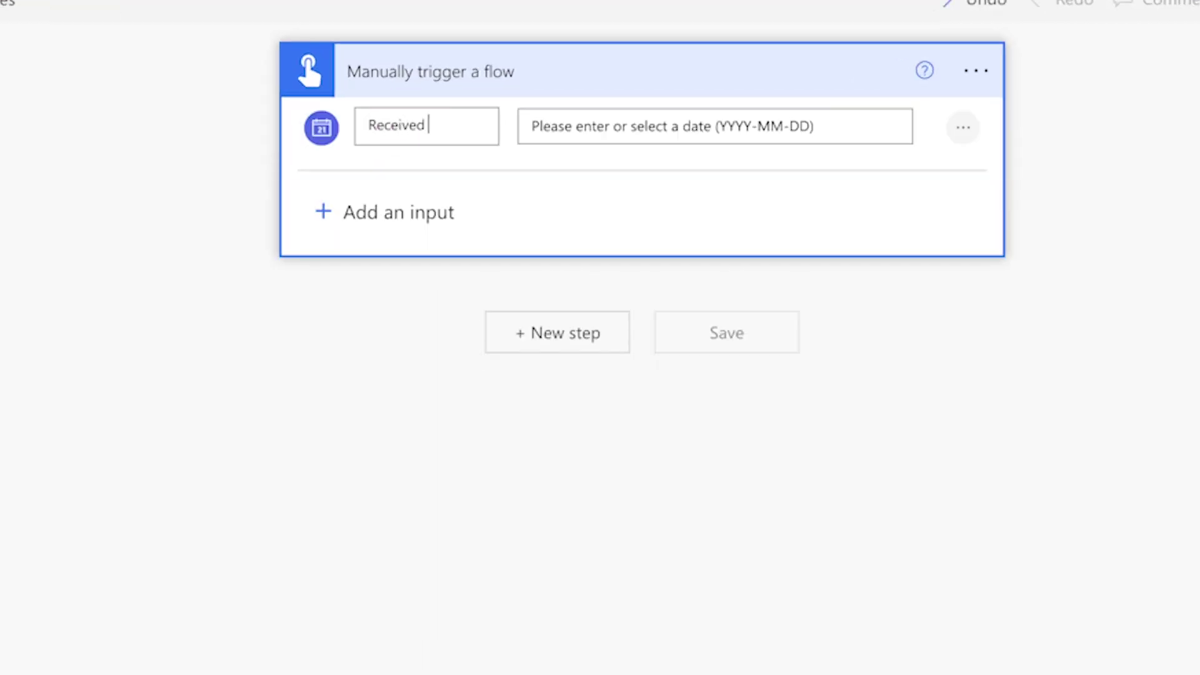
{"action": "type", "text": "Date"}
{"action": "left_click", "coordinate": [399, 212]}
{"action": "left_click", "coordinate": [350, 252]}
{"action": "double_click", "coordinate": [397, 215]}
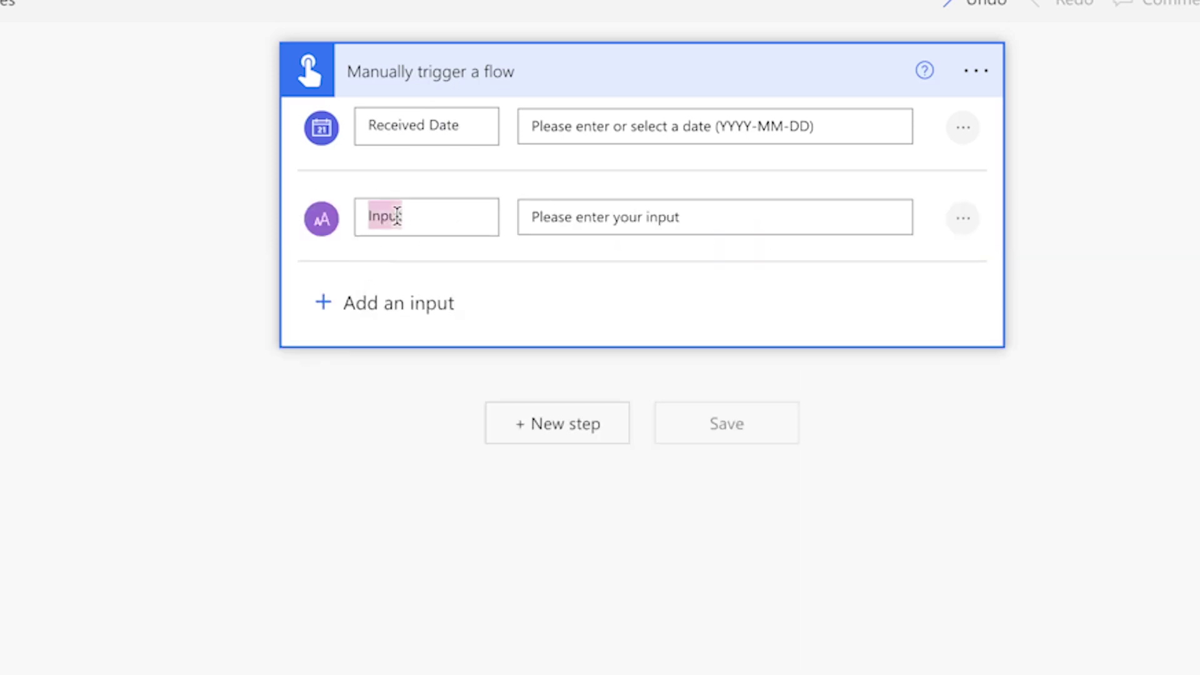
{"action": "type", "text": "Received Time"}
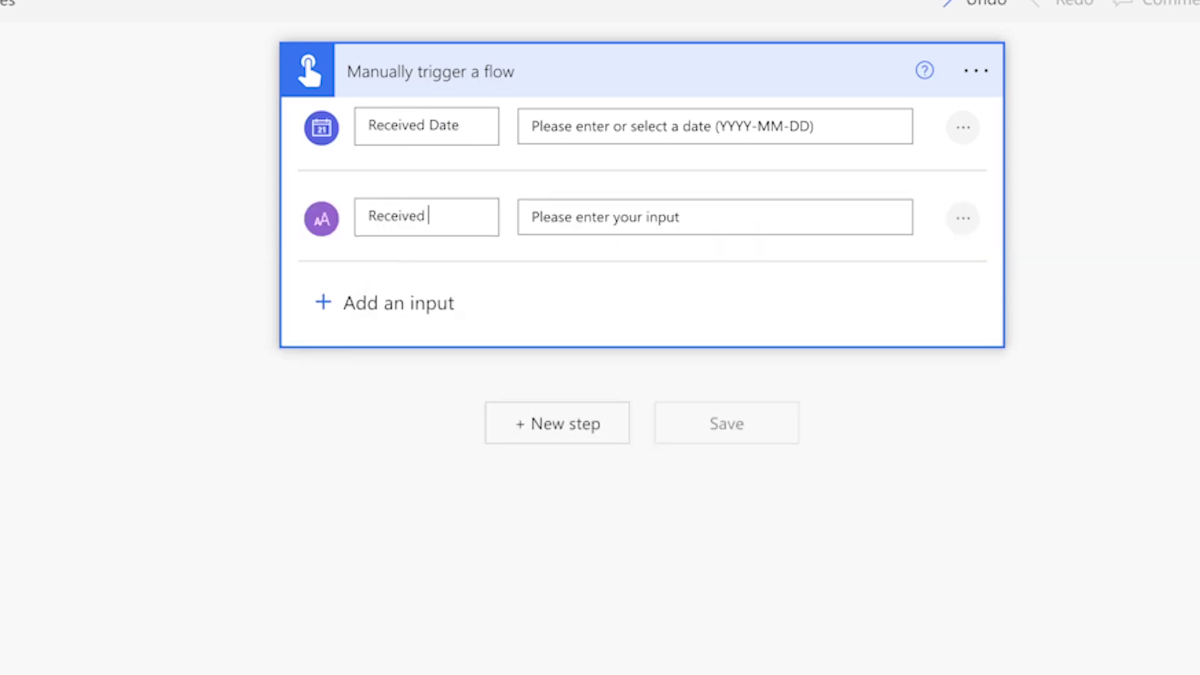
{"action": "key", "text": "Tab"}
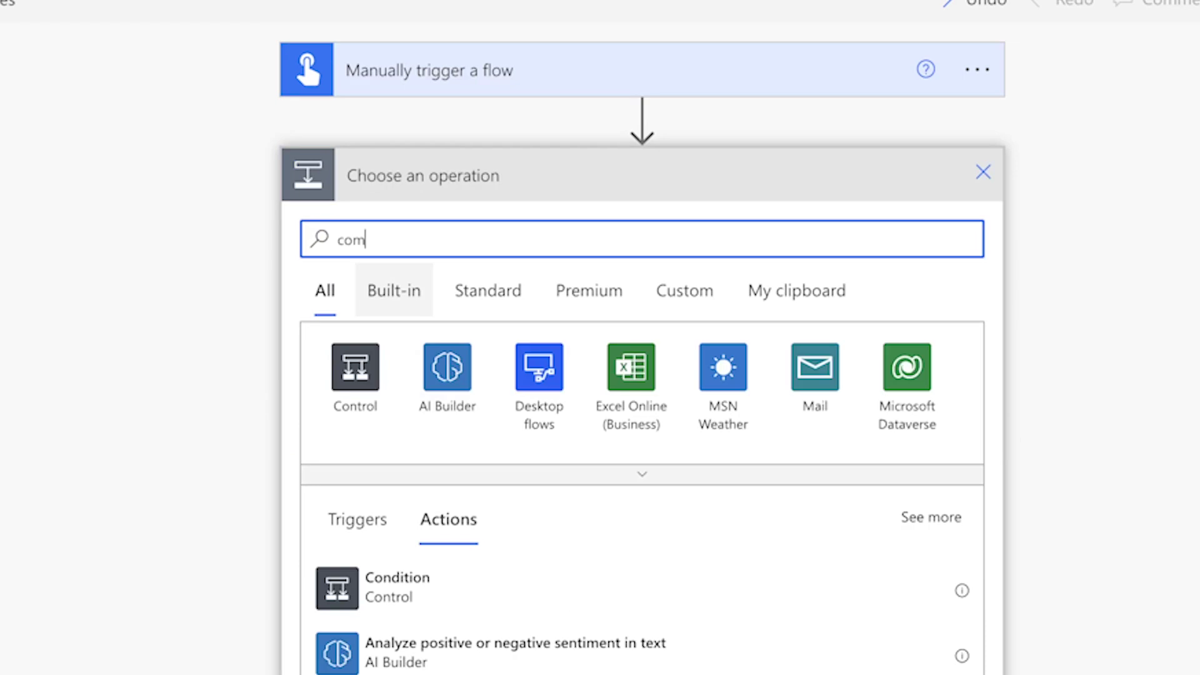
- Add a Compose action after the trigger with the Timestamp value as input
{"action": "type", "text": "pose"}
{"action": "left_click", "coordinate": [479, 600]}
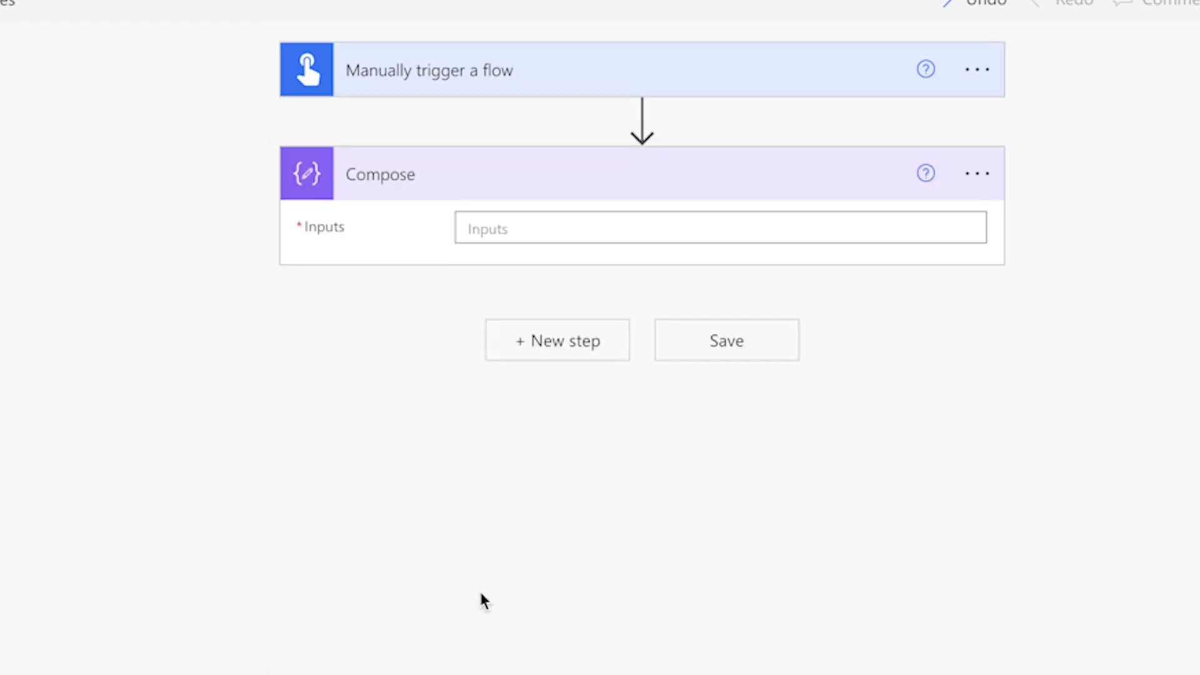
{"action": "left_click", "coordinate": [687, 229]}
{"action": "type", "text": "time"}
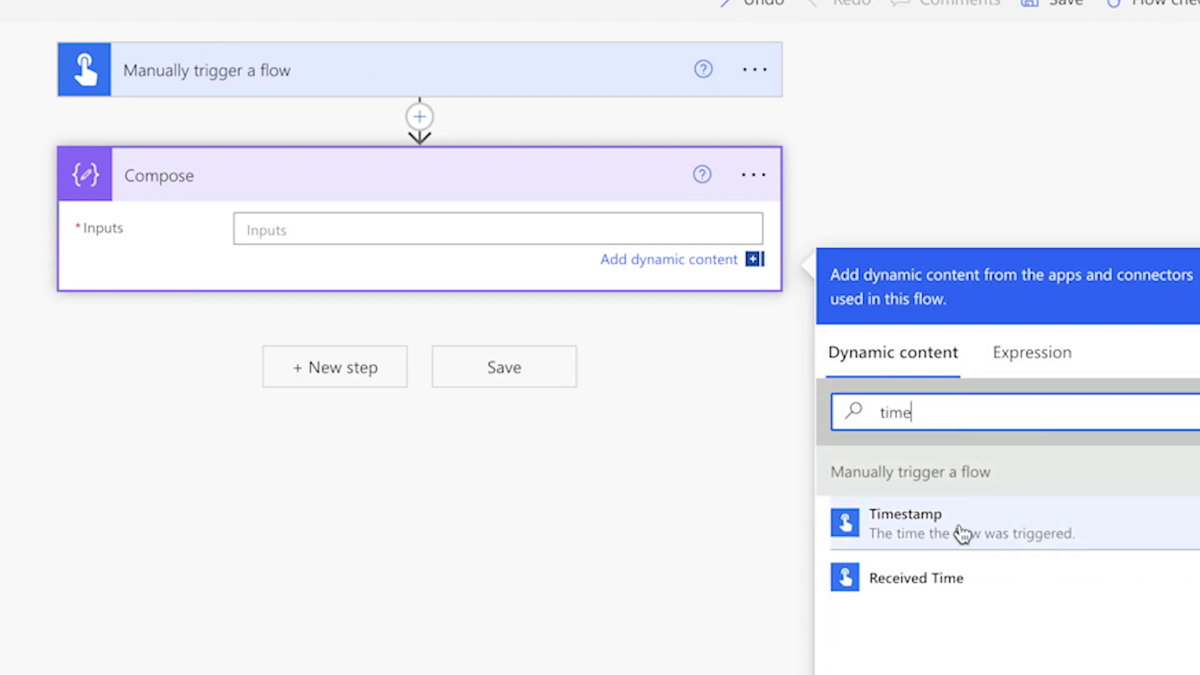
{"action": "left_click", "coordinate": [962, 533]}
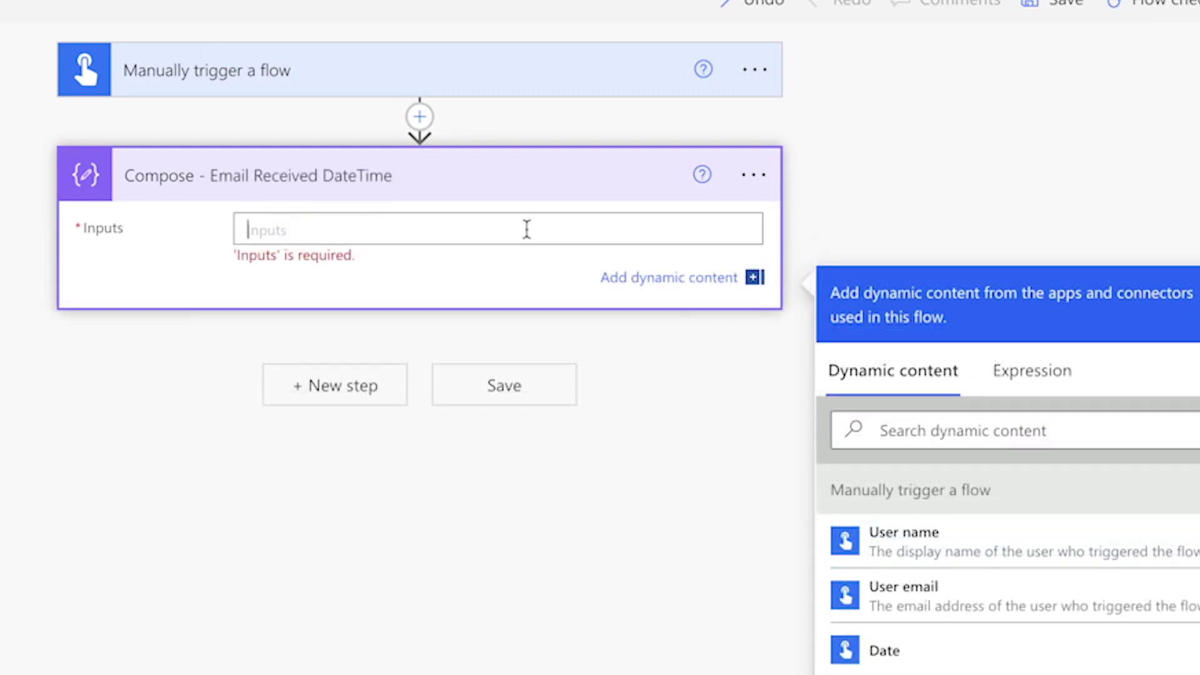
- Write a concat expression joining Received Date, 'T', Received Time and ':00'
{"action": "left_click", "coordinate": [1032, 370]}
{"action": "type", "text": "concat("}
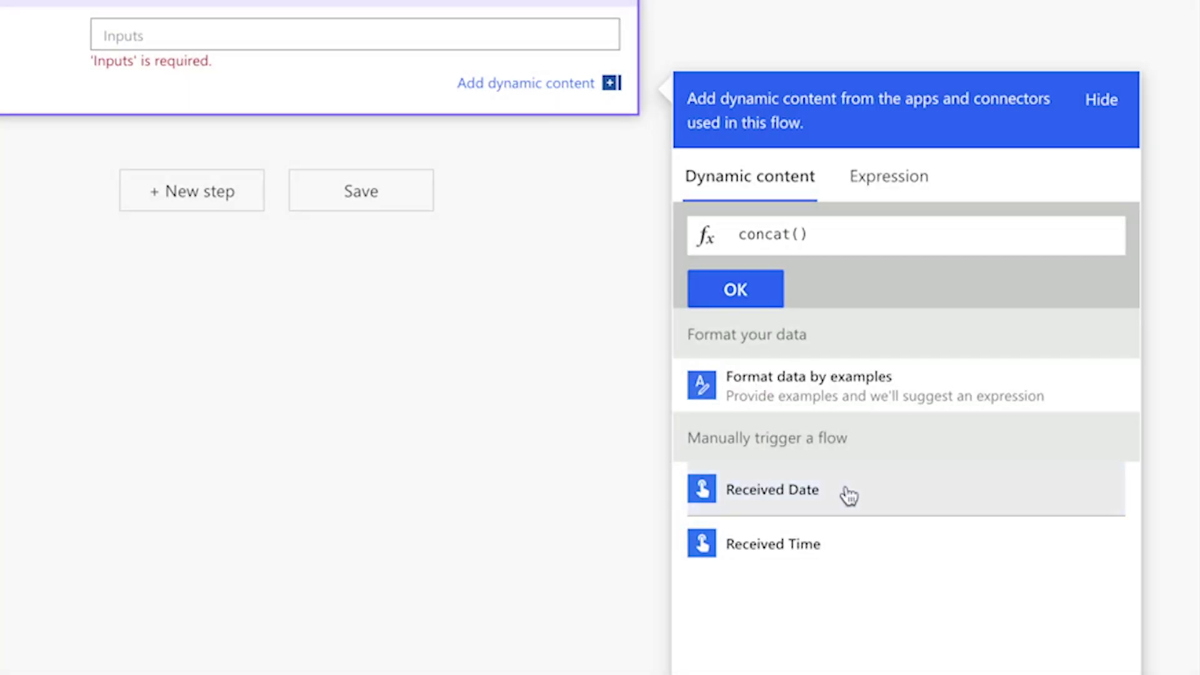
{"action": "left_click", "coordinate": [846, 493]}
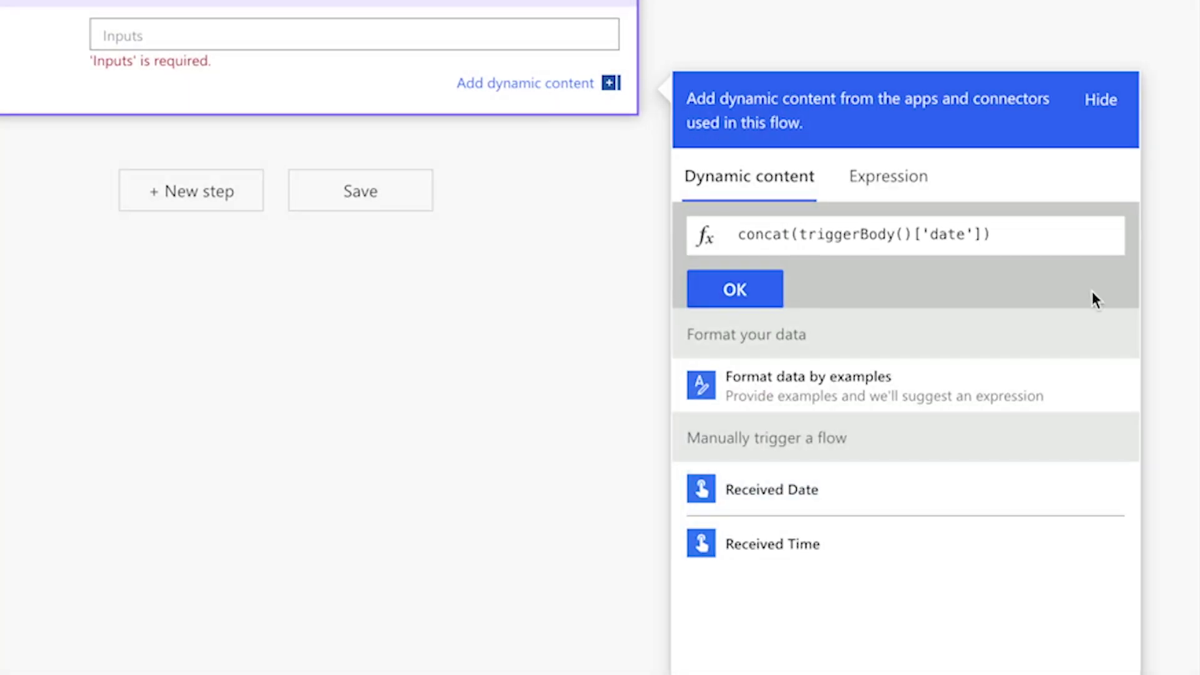
{"action": "type", "text": ",''"}
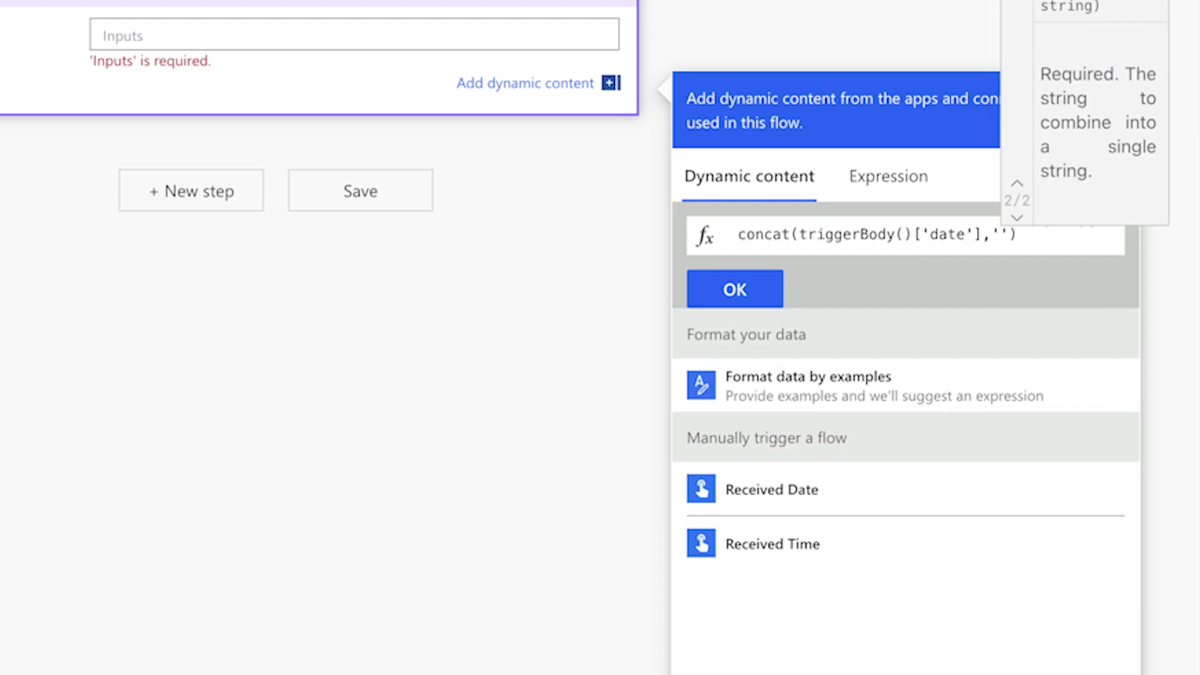
{"action": "type", "text": "T"}
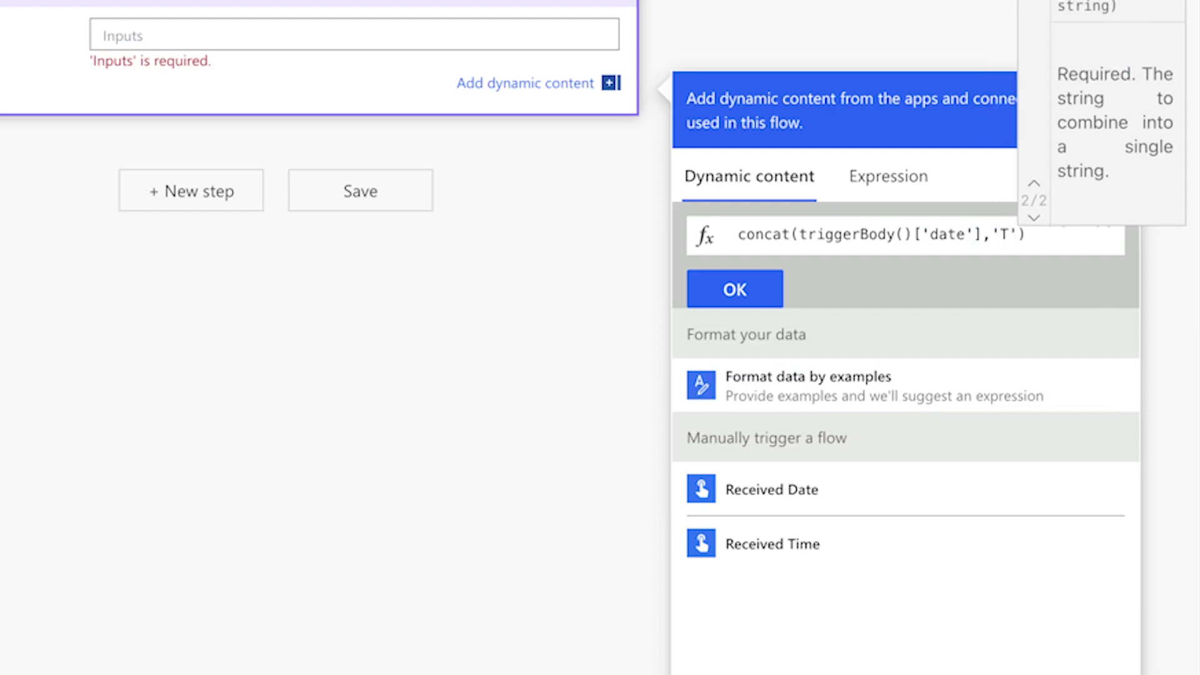
{"action": "type", "text": ","}
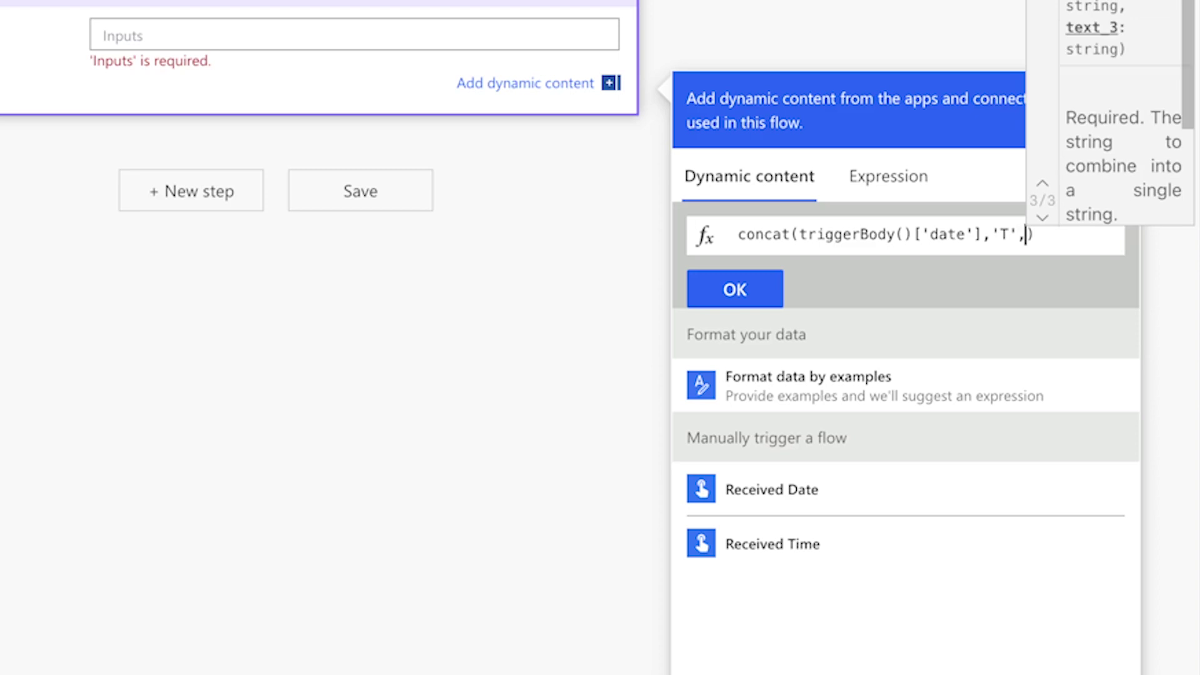
{"action": "left_click", "coordinate": [890, 550]}
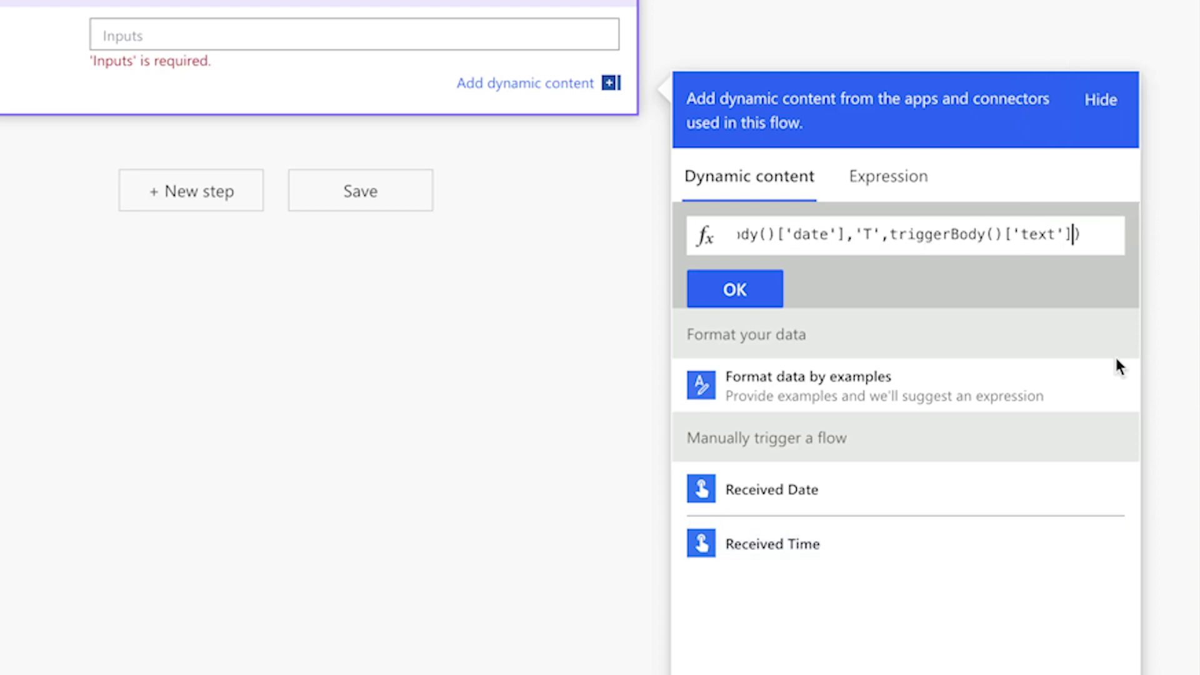
{"action": "type", "text": ",':"}
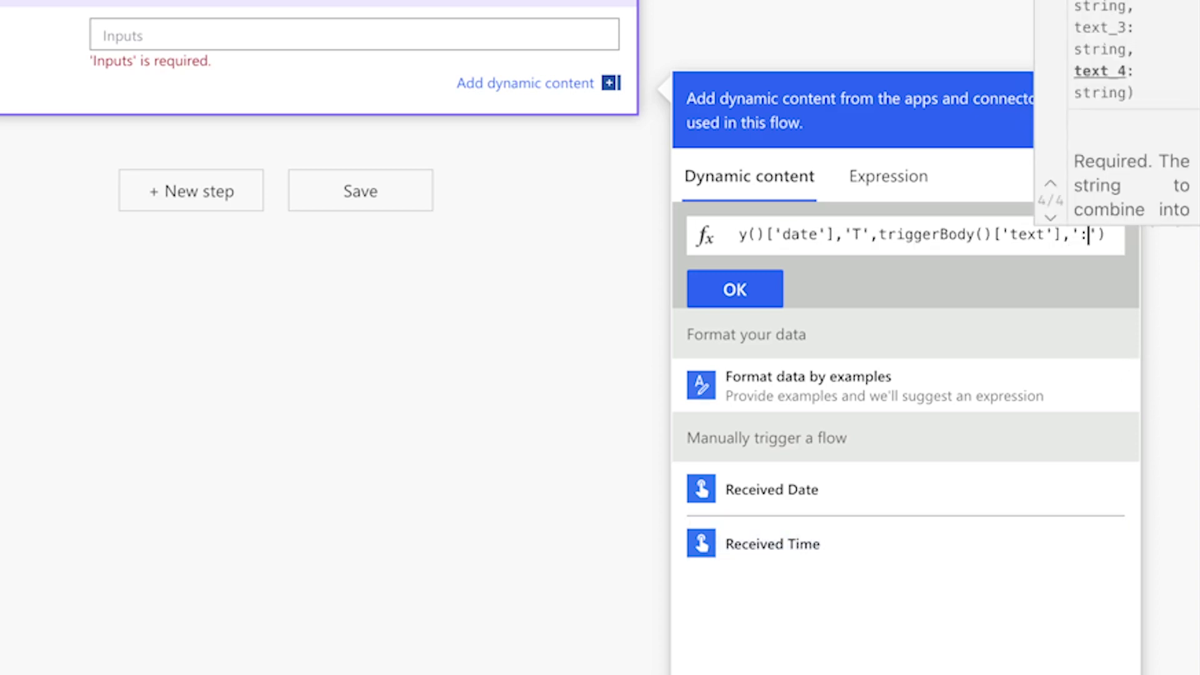
{"action": "type", "text": "00"}
{"action": "left_click", "coordinate": [1112, 235]}
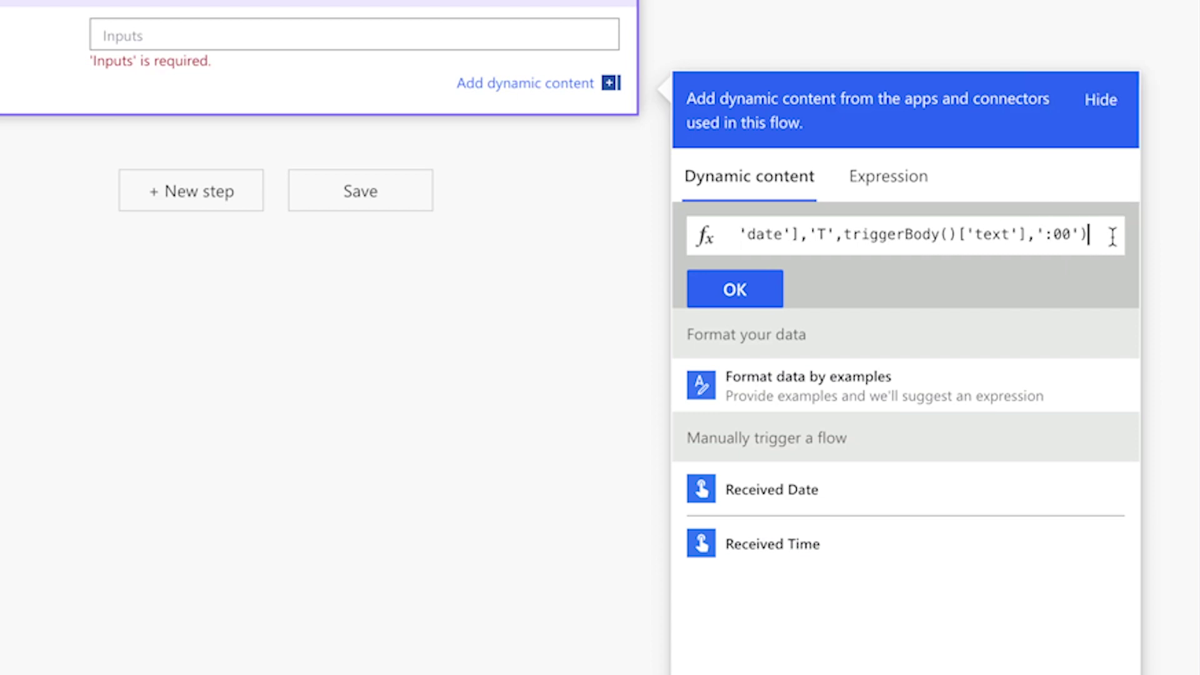
{"action": "key", "text": "Home"}
- Wrap the concat expression in formatDateTime with format 'yyyy-MM-ddTHH:mm:ssZ'
{"action": "type", "text": "formatDateTime"}
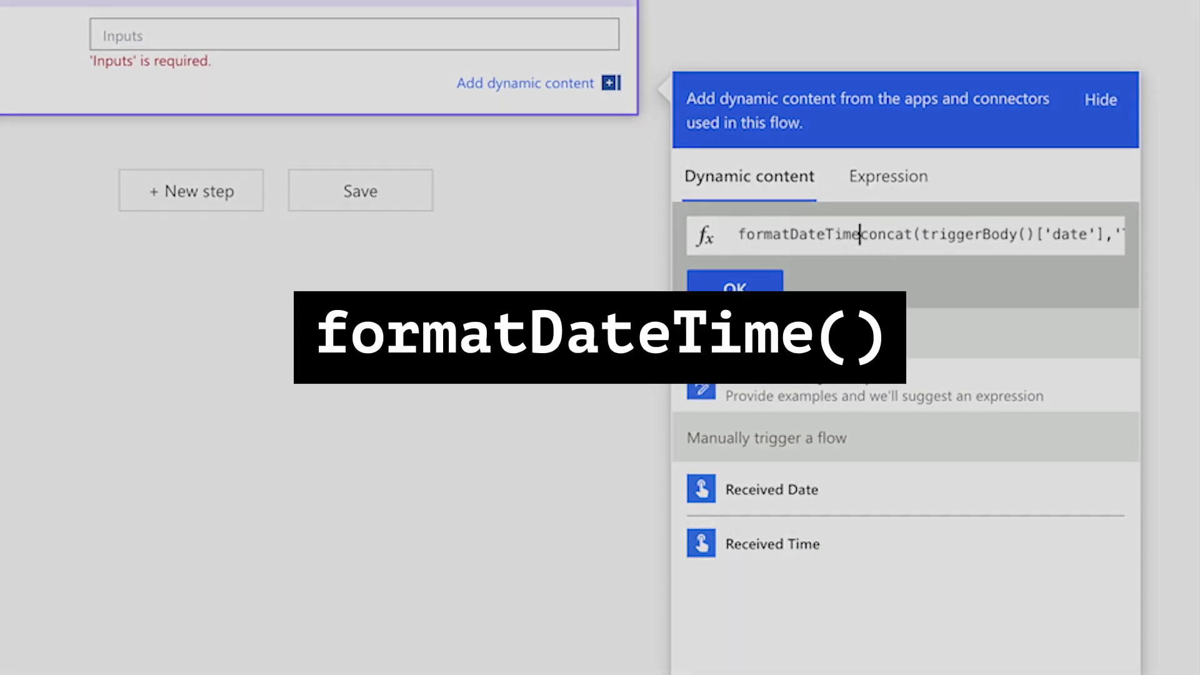
{"action": "type", "text": "("}
{"action": "key", "text": "End"}
{"action": "type", "text": ")"}
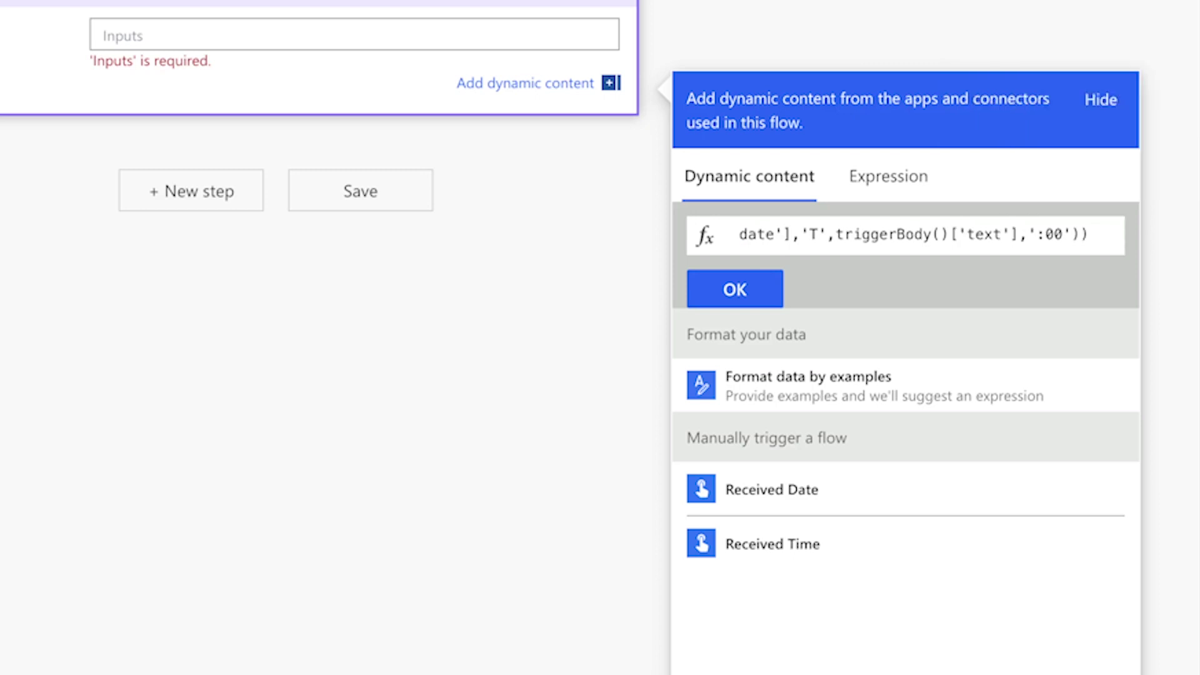
{"action": "type", "text": ",'"}
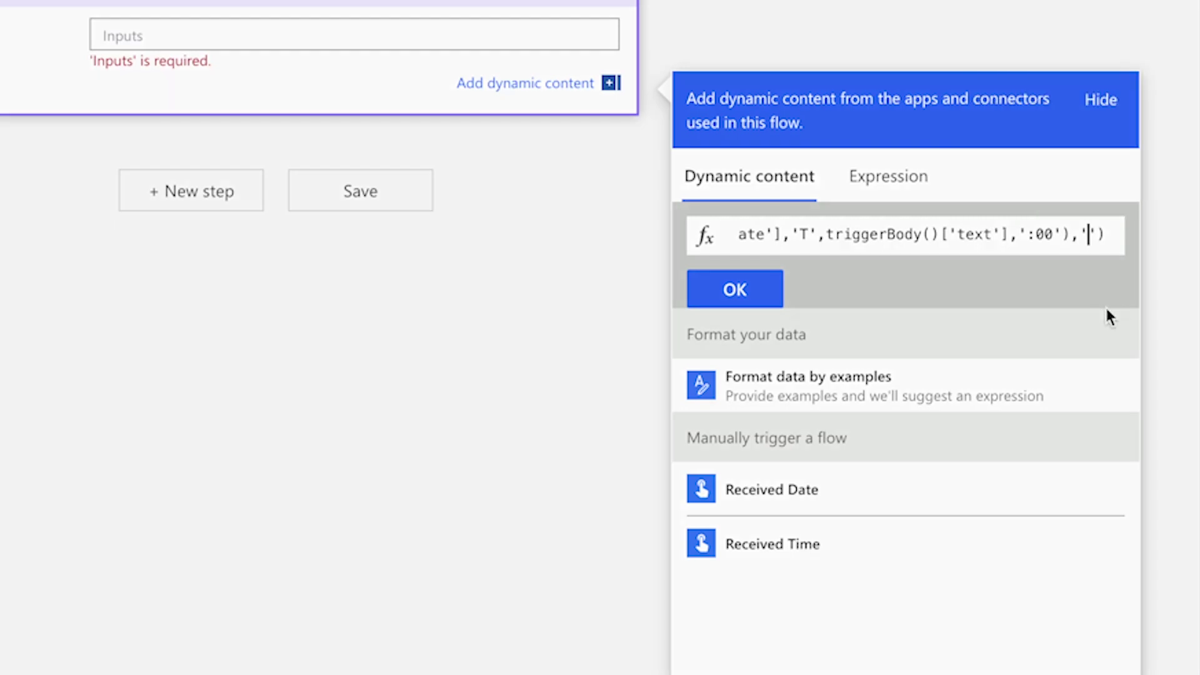
{"action": "type", "text": "yyyy-MM-ddTHH:mm:ssZ"}
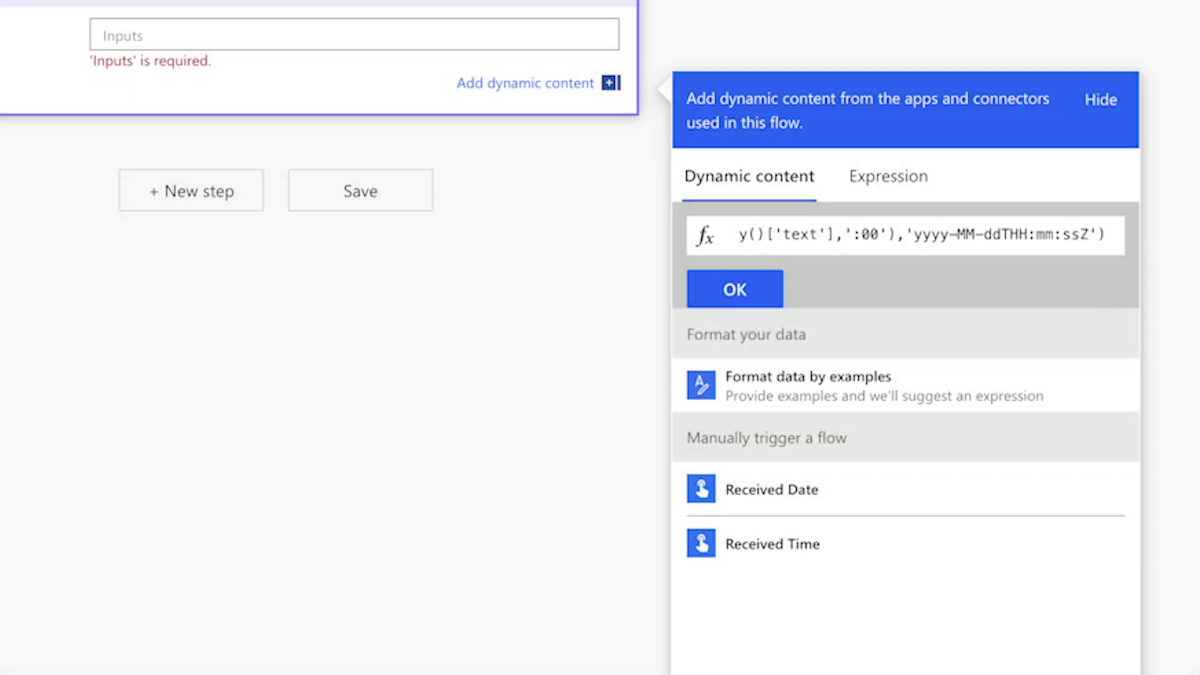
- Wrap it in addHours(...,7) and insert the finished expression into Inputs
{"action": "key", "text": "End"}
{"action": "key", "text": "Home"}
{"action": "type", "text": "addHours("}
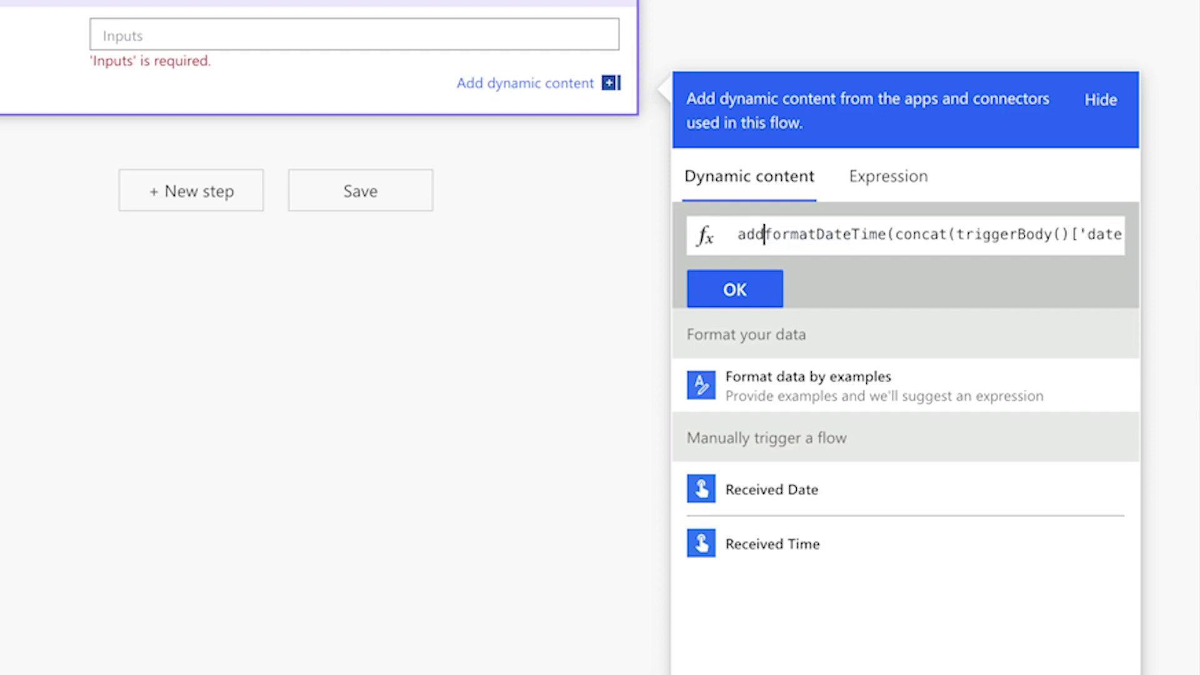
{"action": "key", "text": "End"}
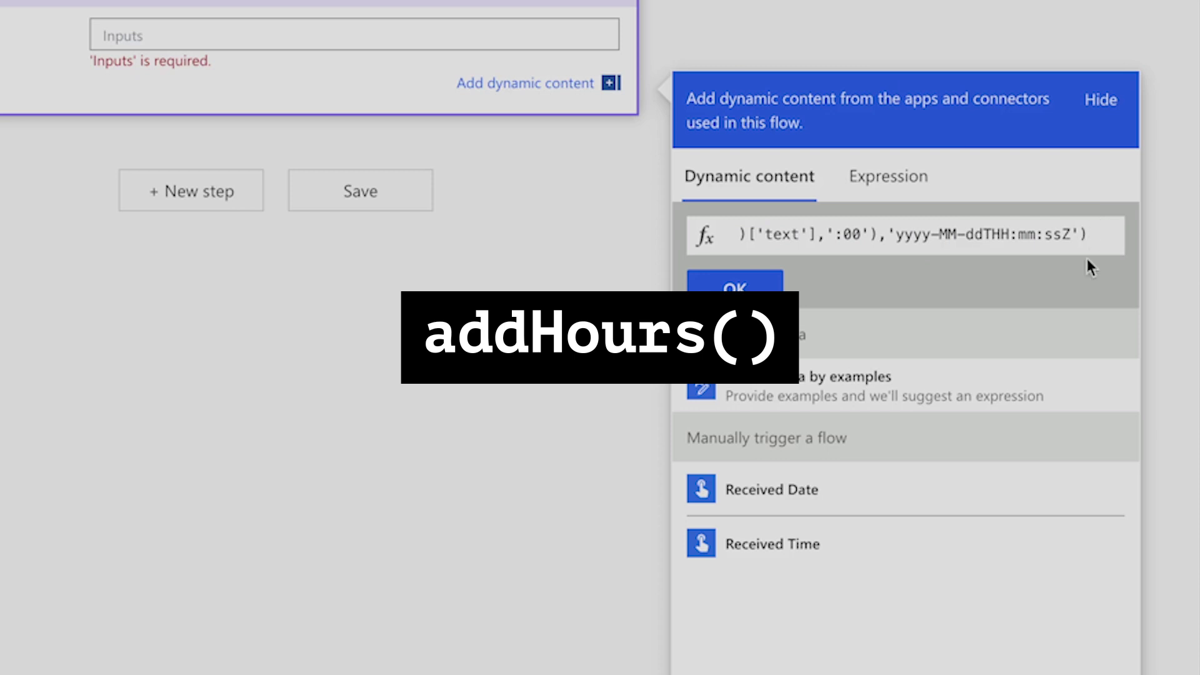
{"action": "type", "text": ")"}
{"action": "key", "text": "Left"}
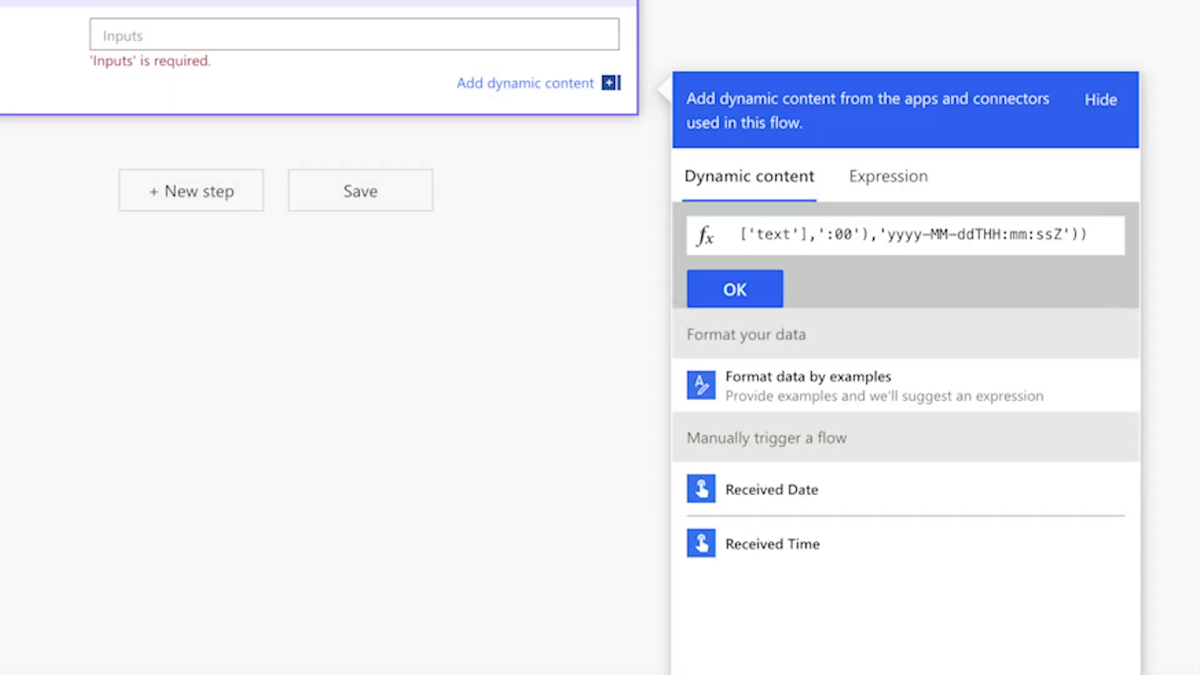
{"action": "type", "text": ","}
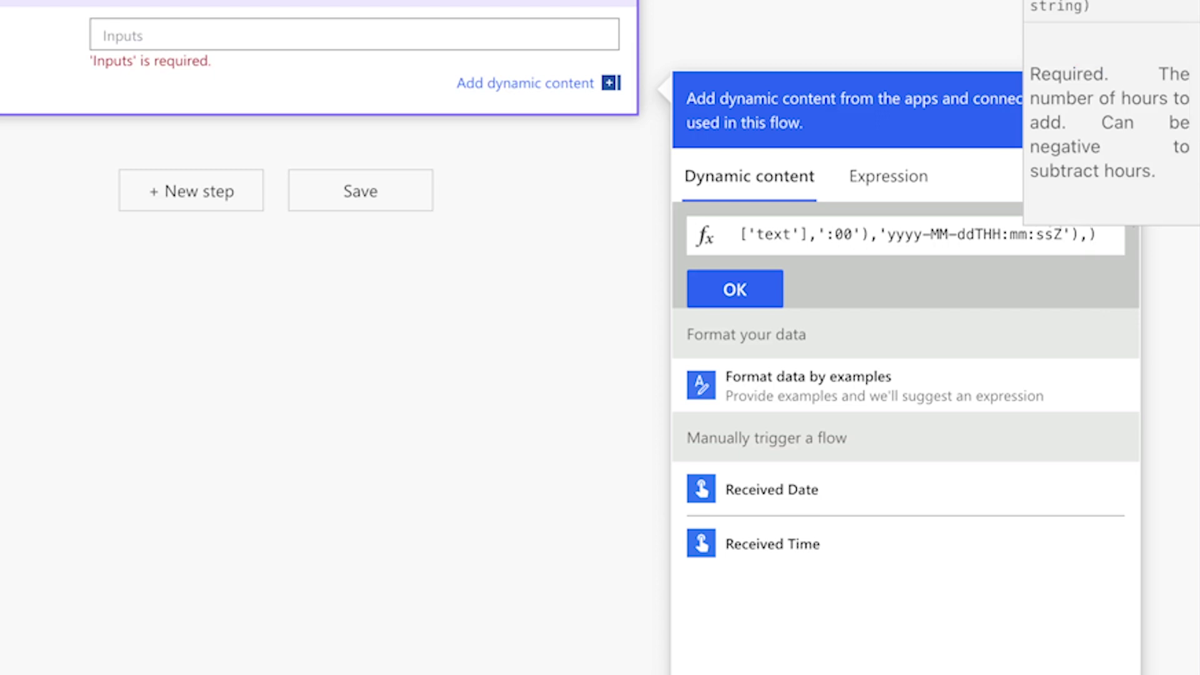
{"action": "type", "text": "7"}
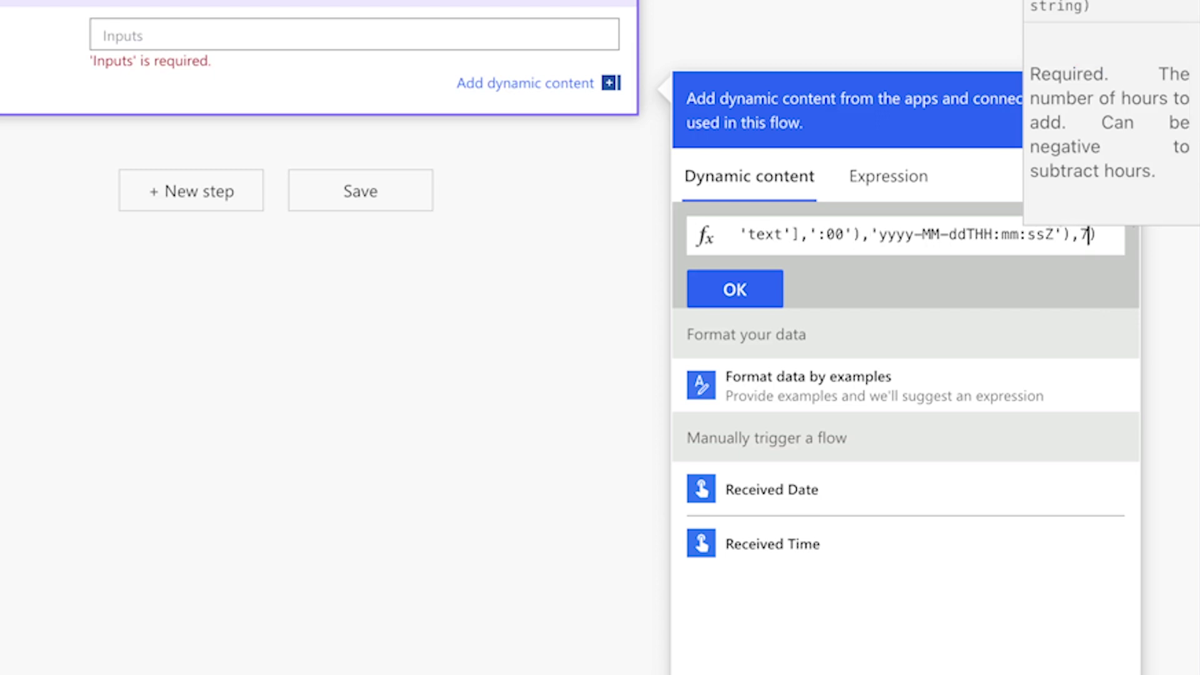
{"action": "left_click", "coordinate": [735, 289]}
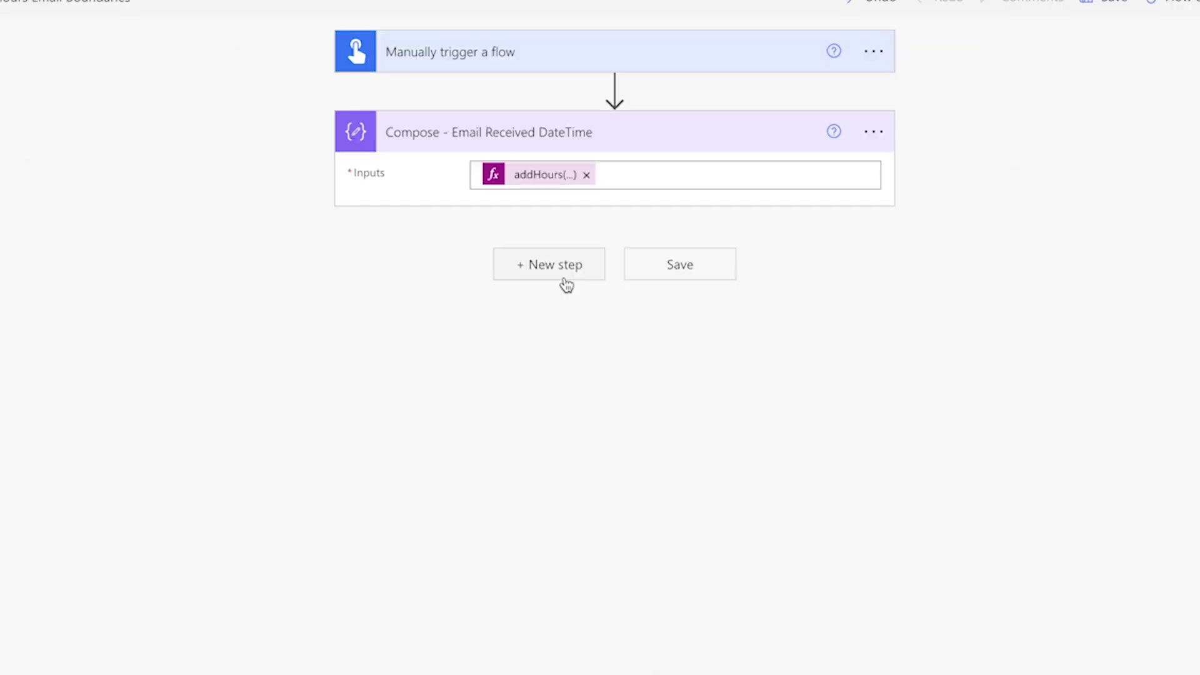
- Add a Scope step and rename it for Received DateTime
{"action": "left_click", "coordinate": [548, 265]}
{"action": "type", "text": "scope"}
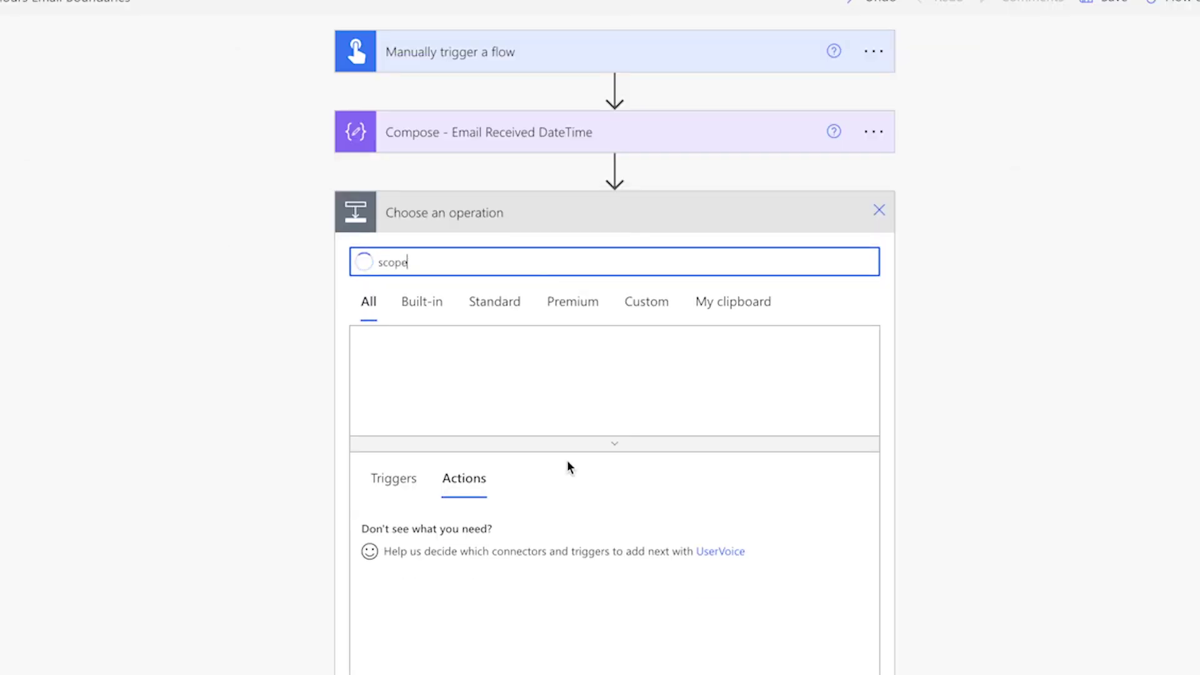
{"action": "left_click", "coordinate": [489, 546]}
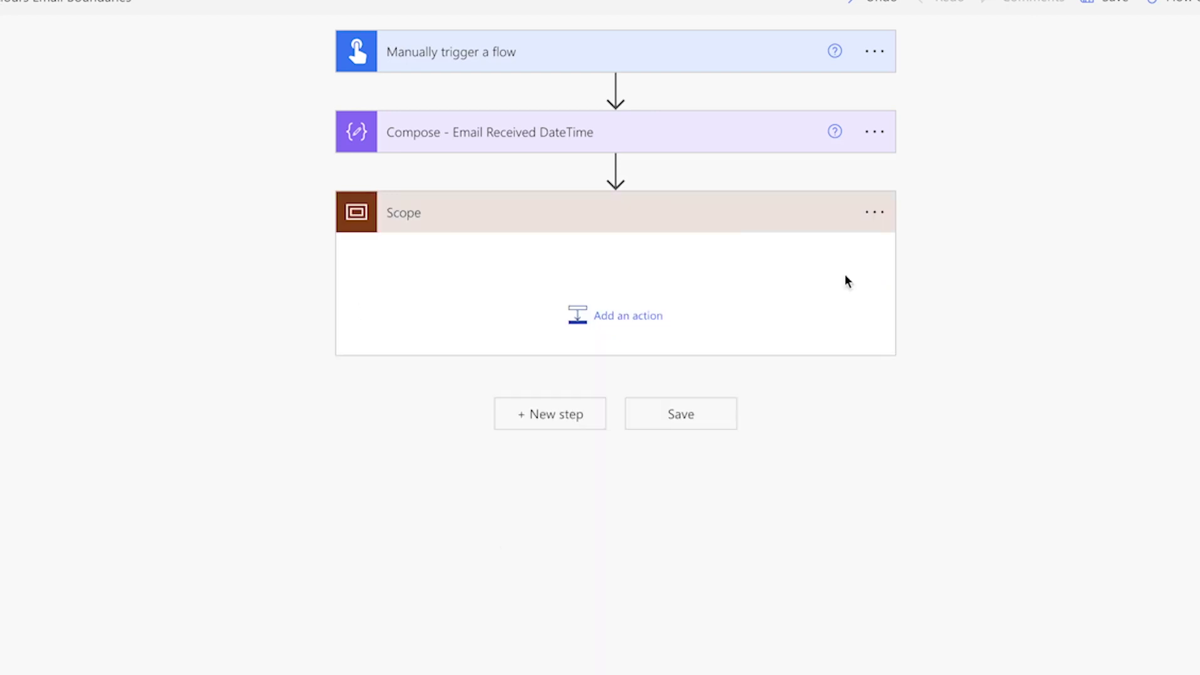
{"action": "left_click", "coordinate": [874, 212]}
{"action": "left_click", "coordinate": [953, 241]}
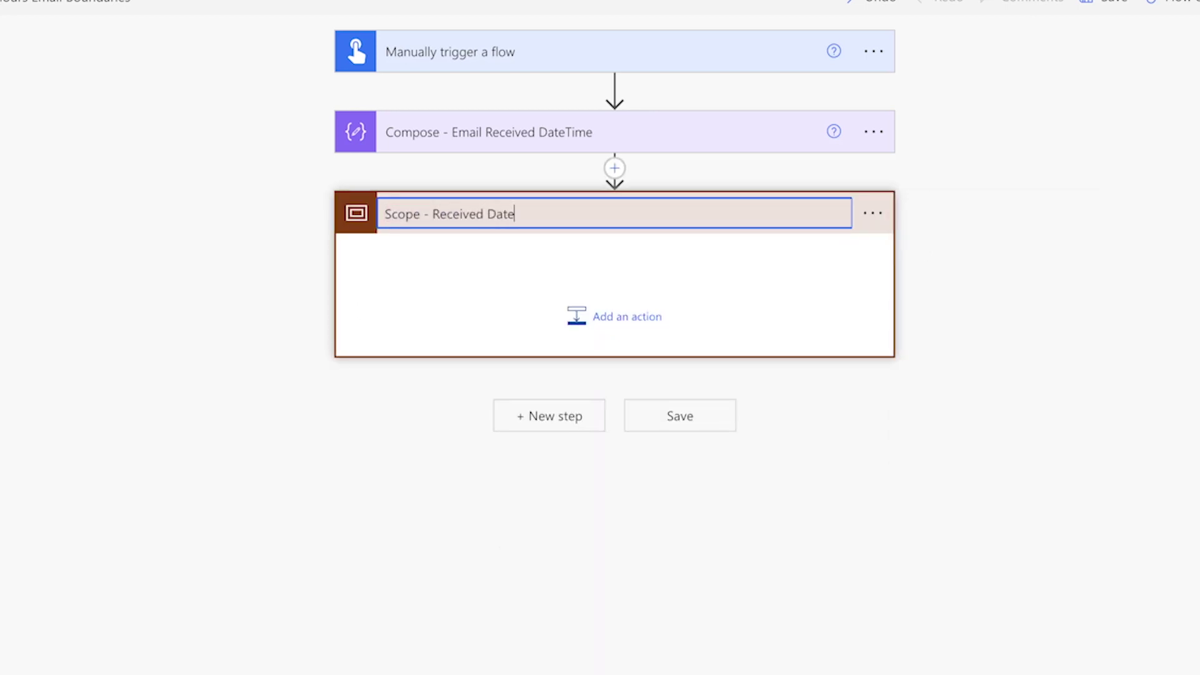
- Add a Convert time zone action inside the scope, renamed '- Received DateTime'
{"action": "left_click", "coordinate": [626, 316]}
{"action": "type", "text": "convert time zone"}
{"action": "left_click", "coordinate": [565, 611]}
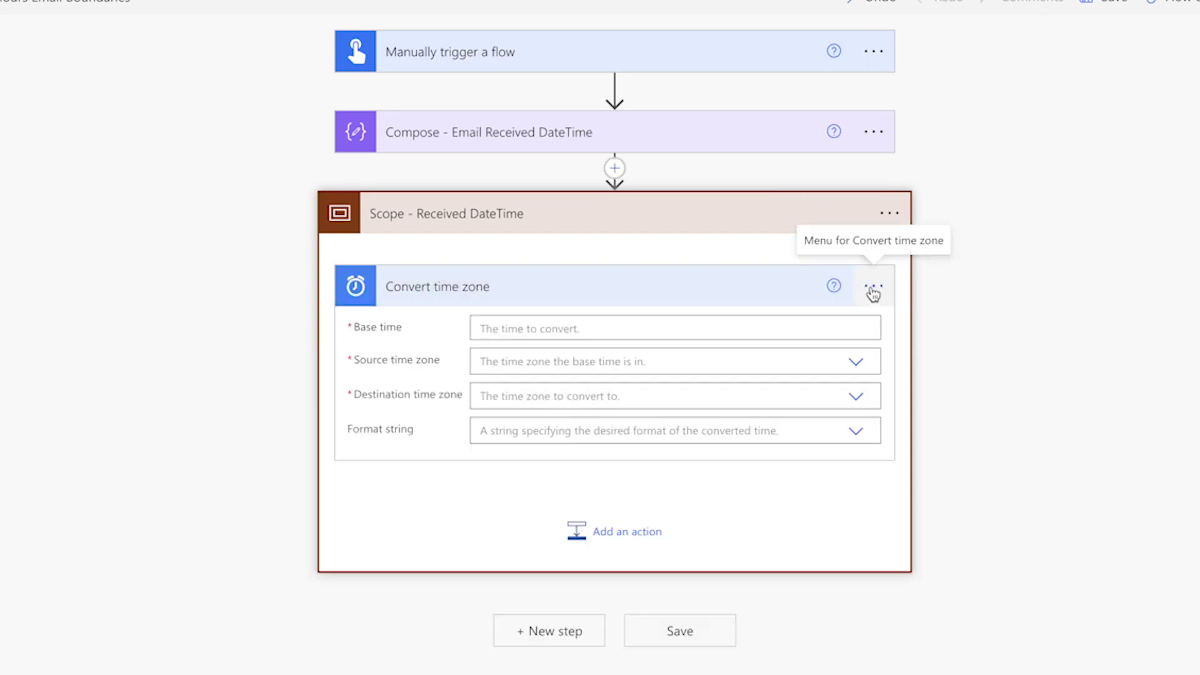
{"action": "left_click", "coordinate": [872, 285]}
{"action": "left_click", "coordinate": [947, 320]}
{"action": "type", "text": "- Received DateTime"}
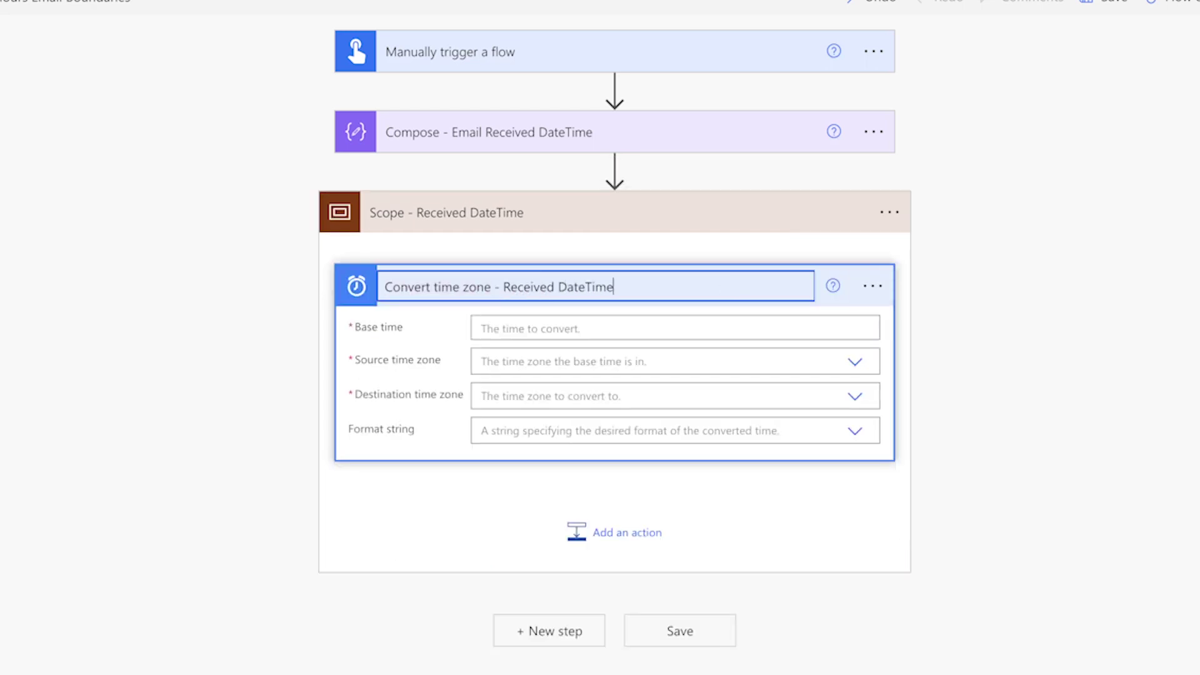
{"action": "key", "text": "Tab"}
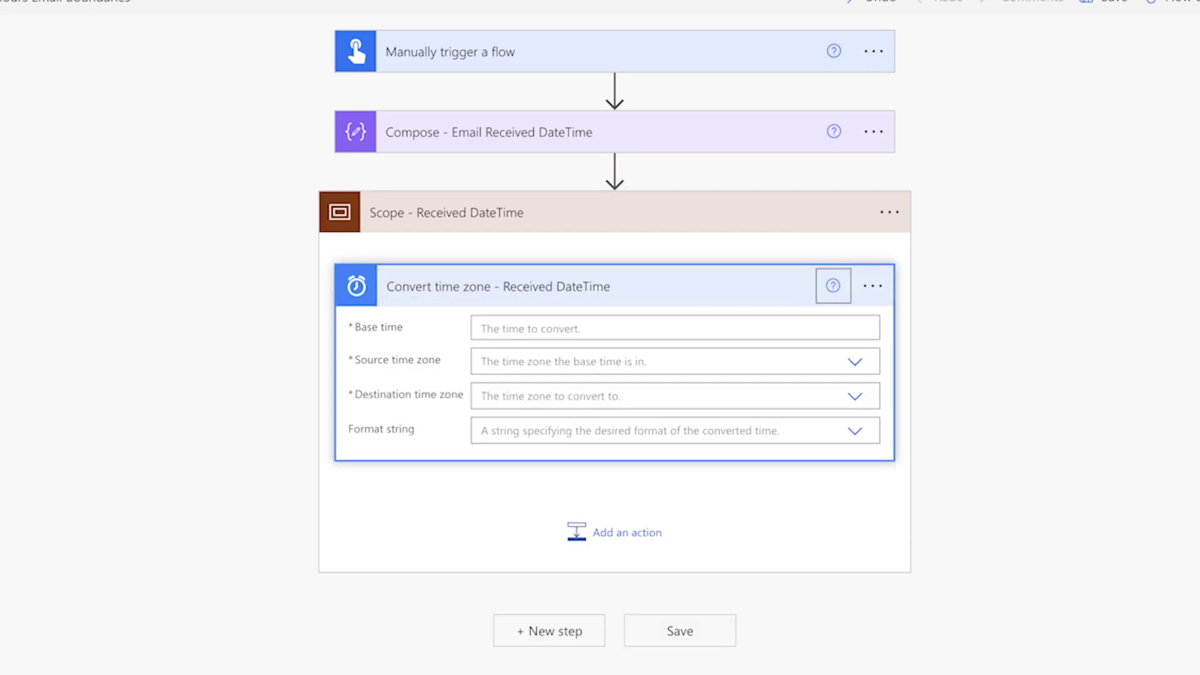
- Convert Outputs from Coordinated Universal Time to Mountain Time (US & Canada) in Round-trip format
{"action": "left_click", "coordinate": [691, 327]}
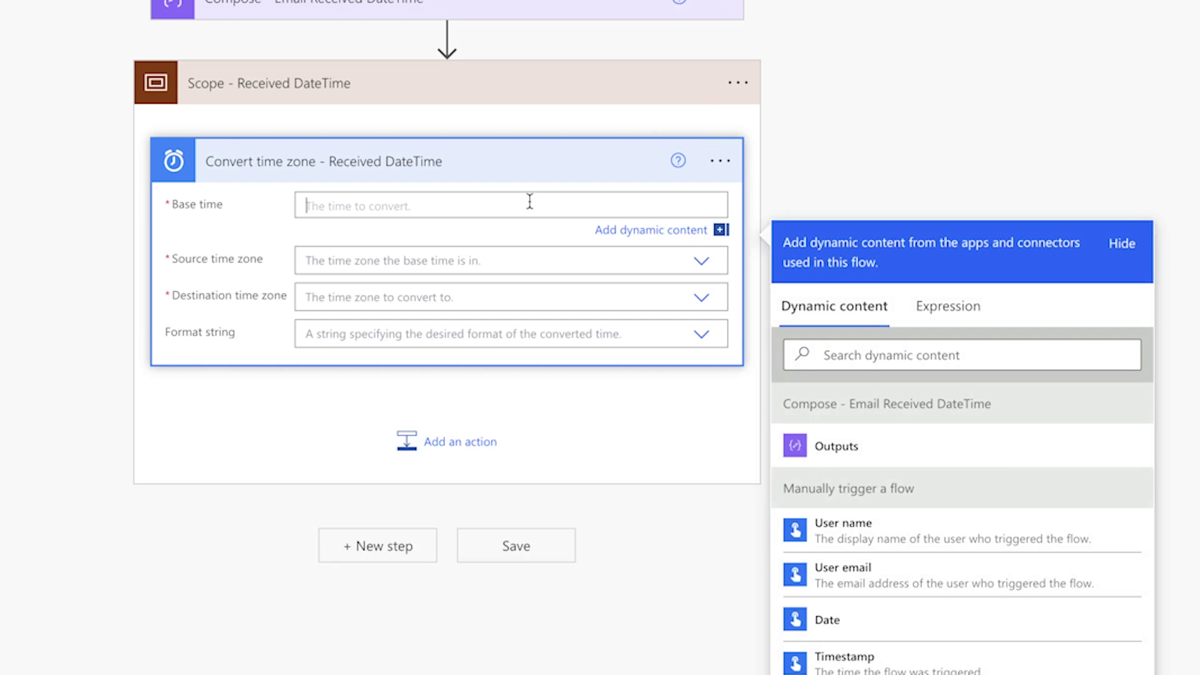
{"action": "left_click", "coordinate": [864, 450]}
{"action": "left_click", "coordinate": [415, 264]}
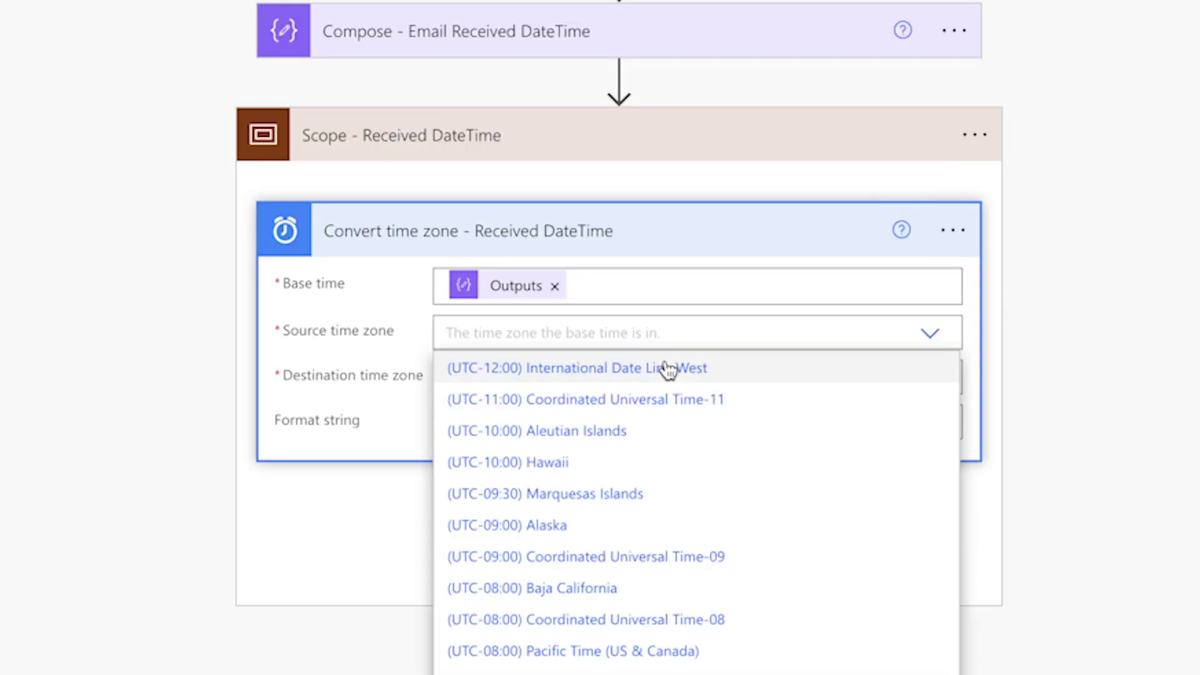
{"action": "type", "text": "co"}
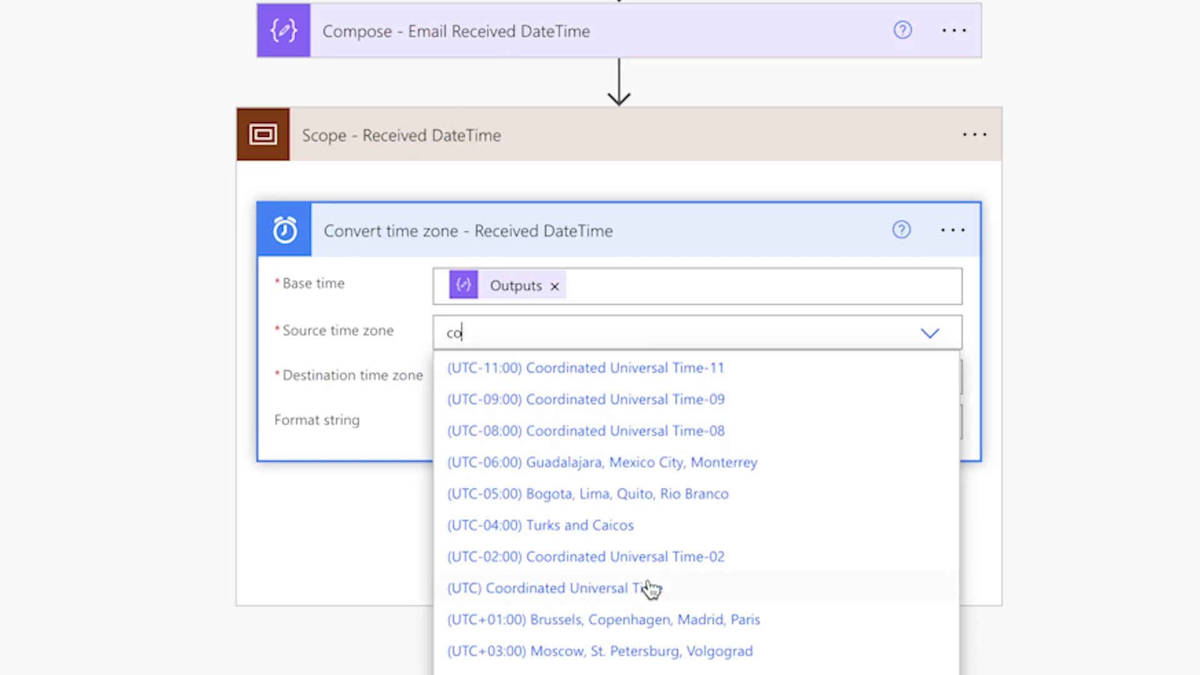
{"action": "left_click", "coordinate": [648, 587]}
{"action": "left_click", "coordinate": [648, 378]}
{"action": "type", "text": "moun"}
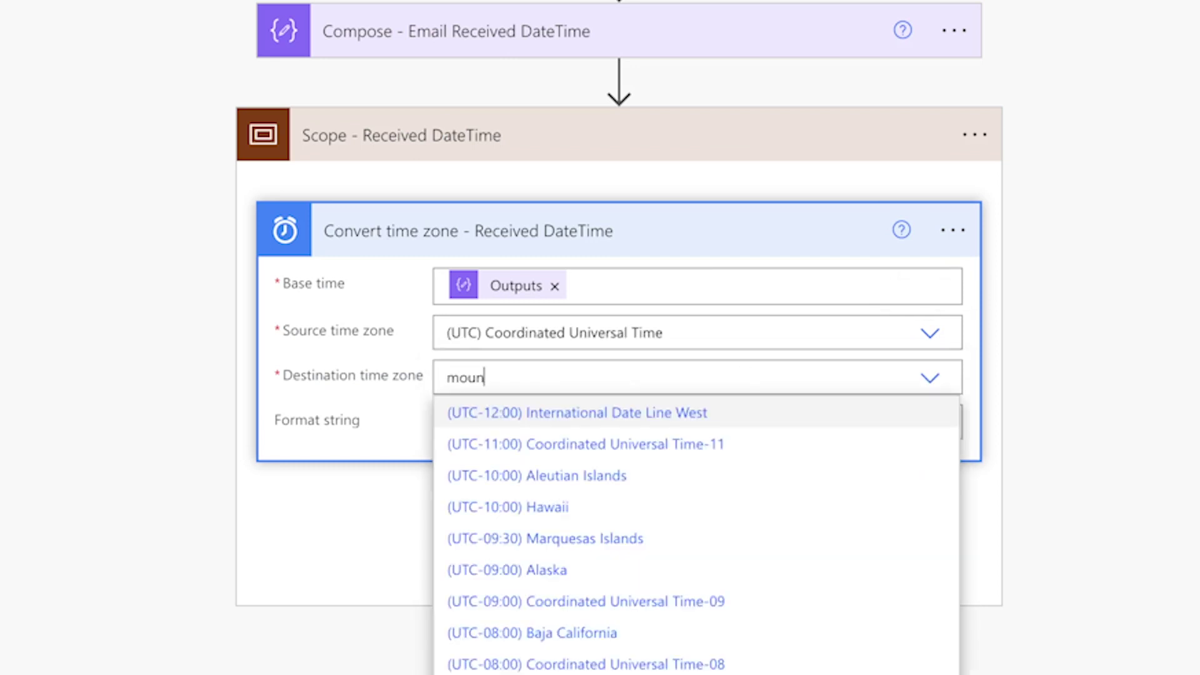
{"action": "type", "text": "t"}
{"action": "left_click", "coordinate": [637, 412]}
{"action": "left_click", "coordinate": [545, 418]}
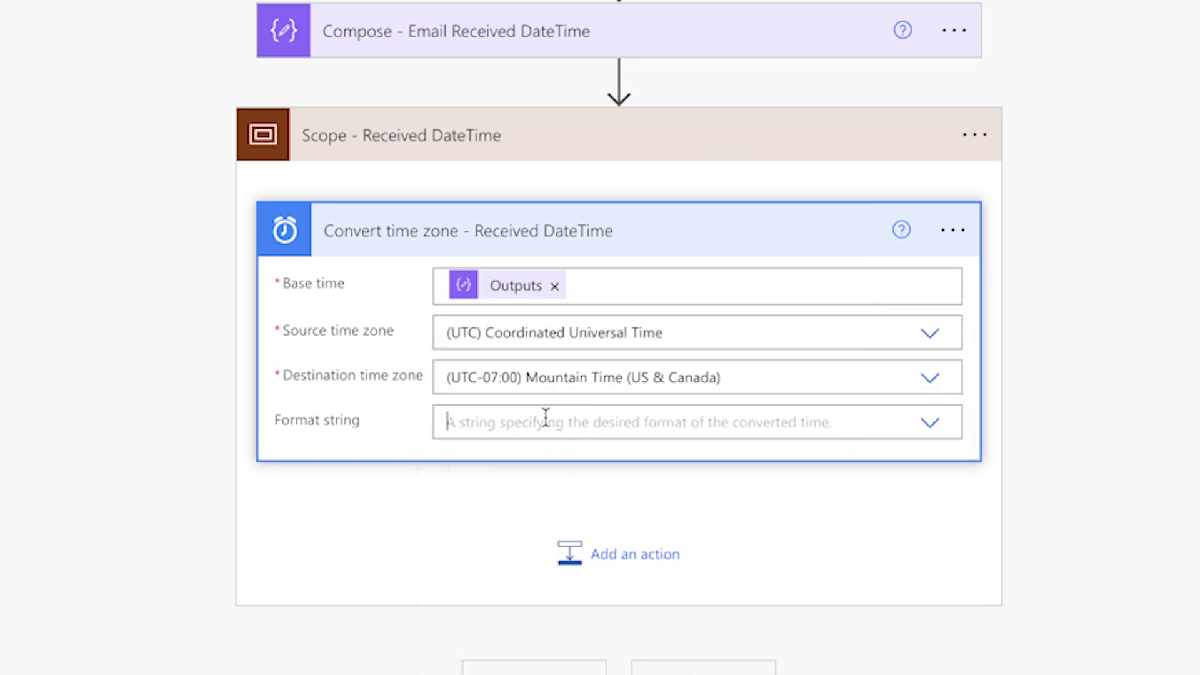
{"action": "type", "text": "roun"}
{"action": "left_click", "coordinate": [550, 455]}
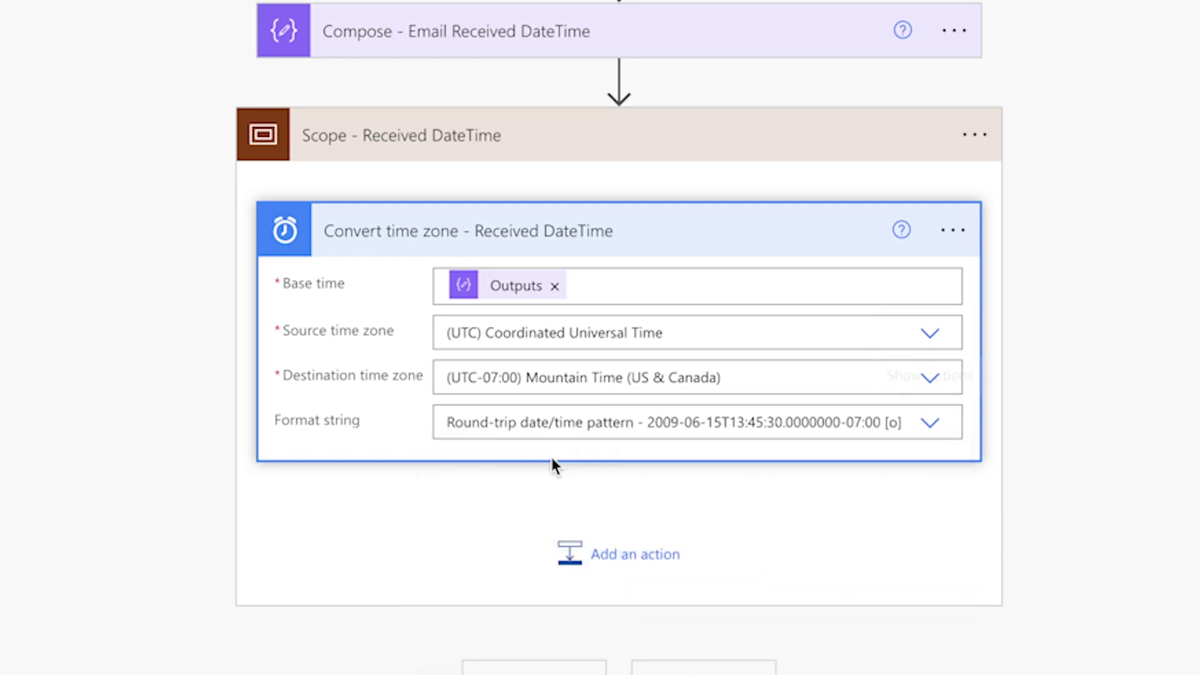
- Add 'Compose - Received Day of Week' with dayOfWeek() of the converted time
{"action": "left_click", "coordinate": [602, 552]}
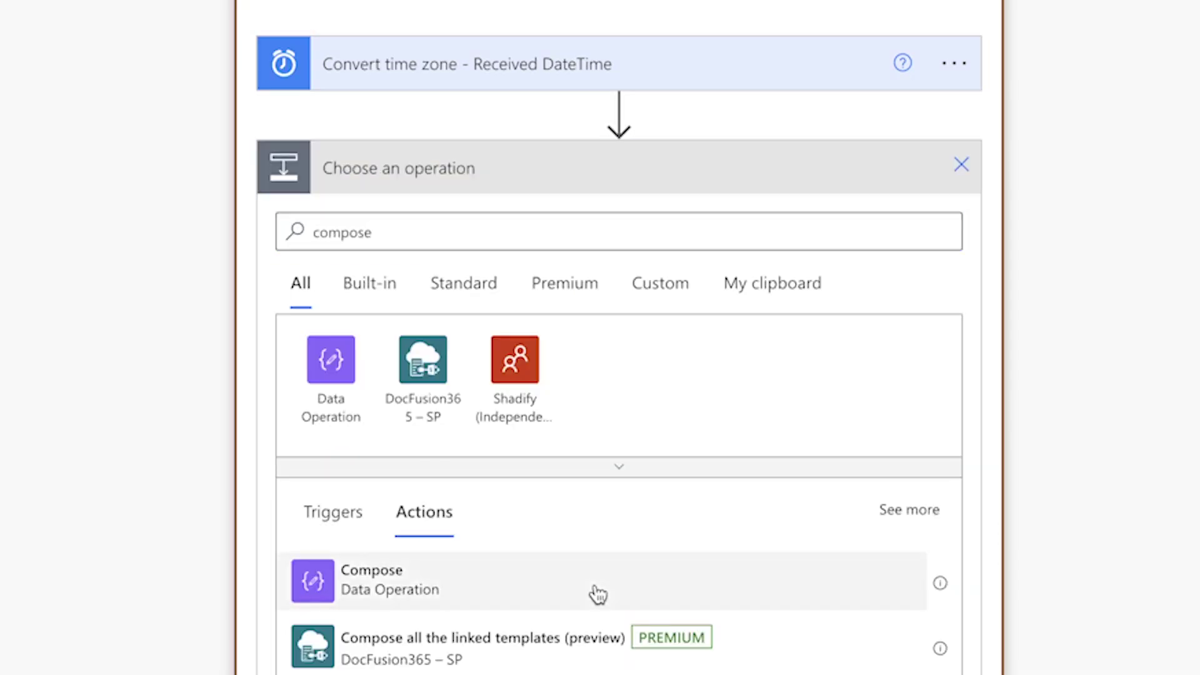
{"action": "left_click", "coordinate": [594, 590]}
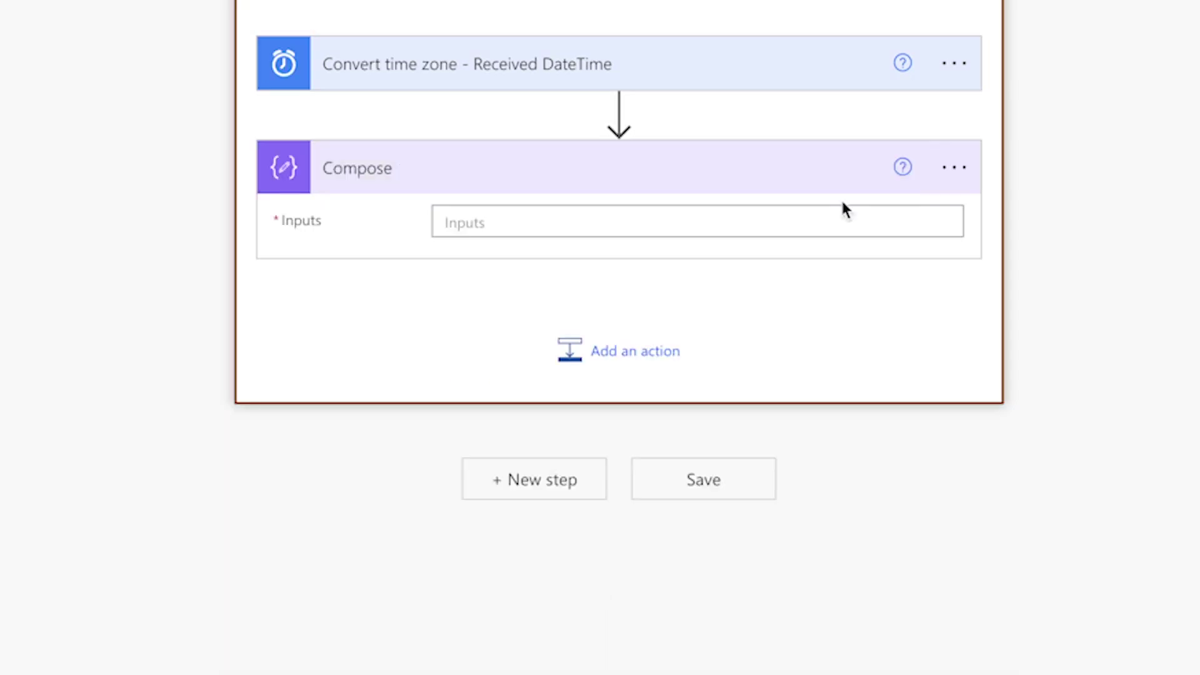
{"action": "left_click", "coordinate": [954, 167]}
{"action": "left_click", "coordinate": [1041, 206]}
{"action": "type", "text": "- Received Day of"}
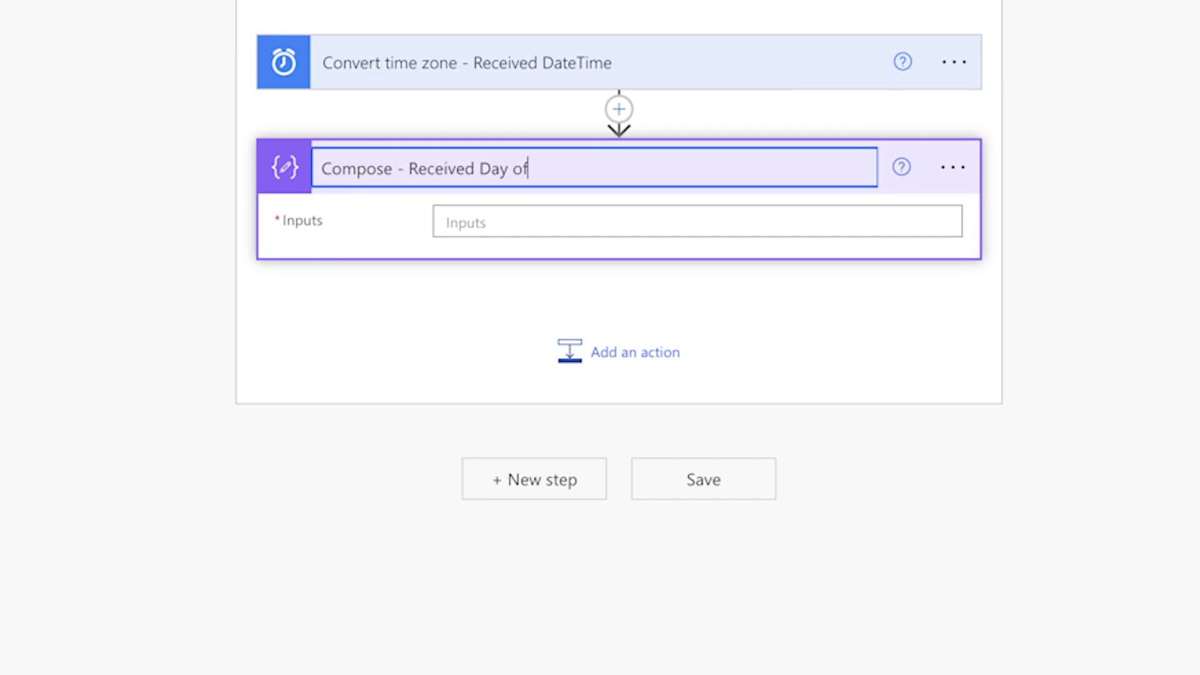
{"action": "type", "text": " Week"}
{"action": "left_click", "coordinate": [697, 221]}
{"action": "type", "text": "dayOfWeek"}
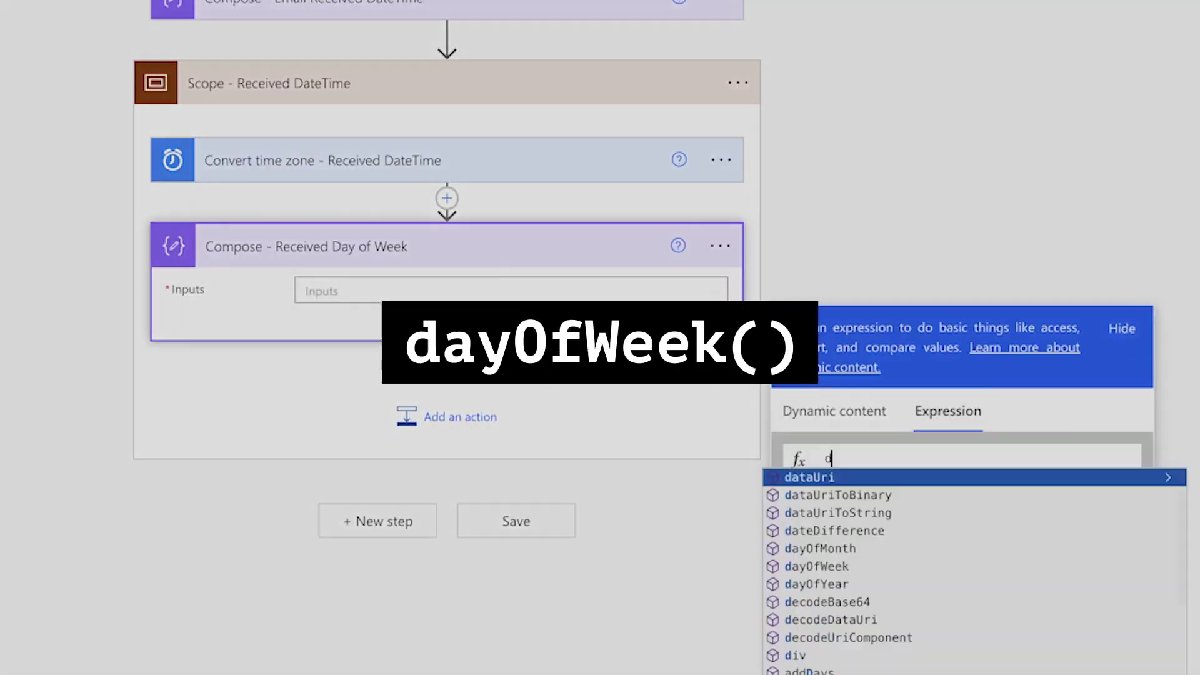
{"action": "type", "text": "("}
{"action": "left_click", "coordinate": [837, 419]}
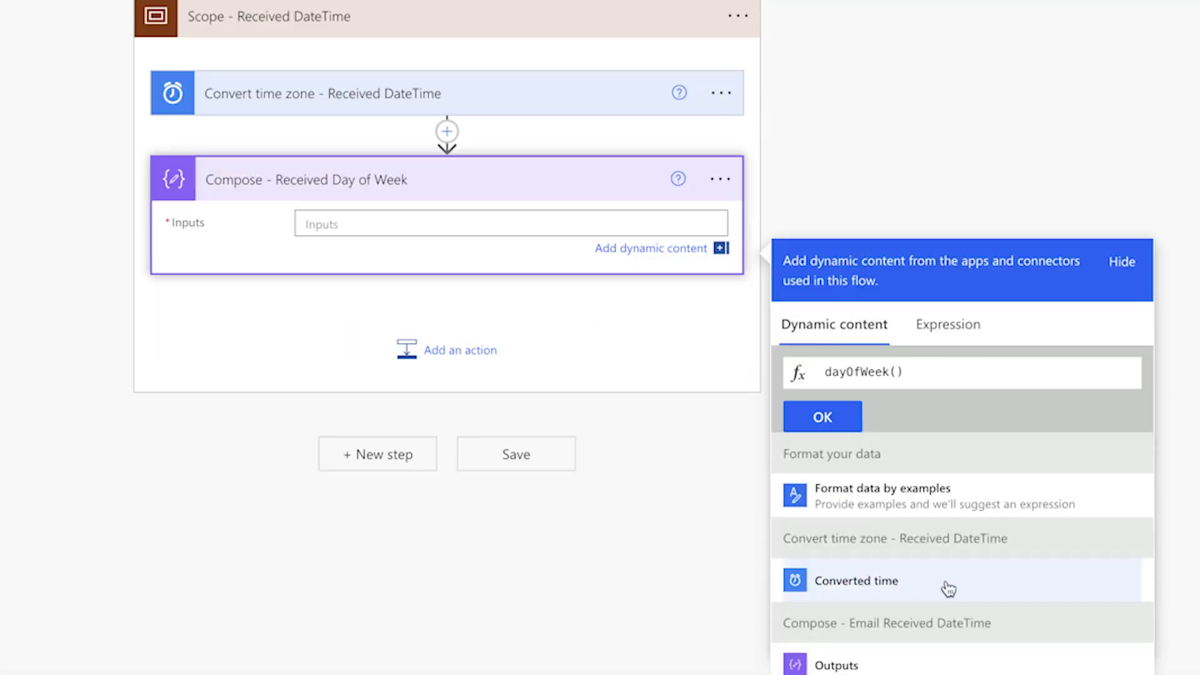
{"action": "left_click", "coordinate": [943, 581]}
{"action": "left_click", "coordinate": [822, 414]}
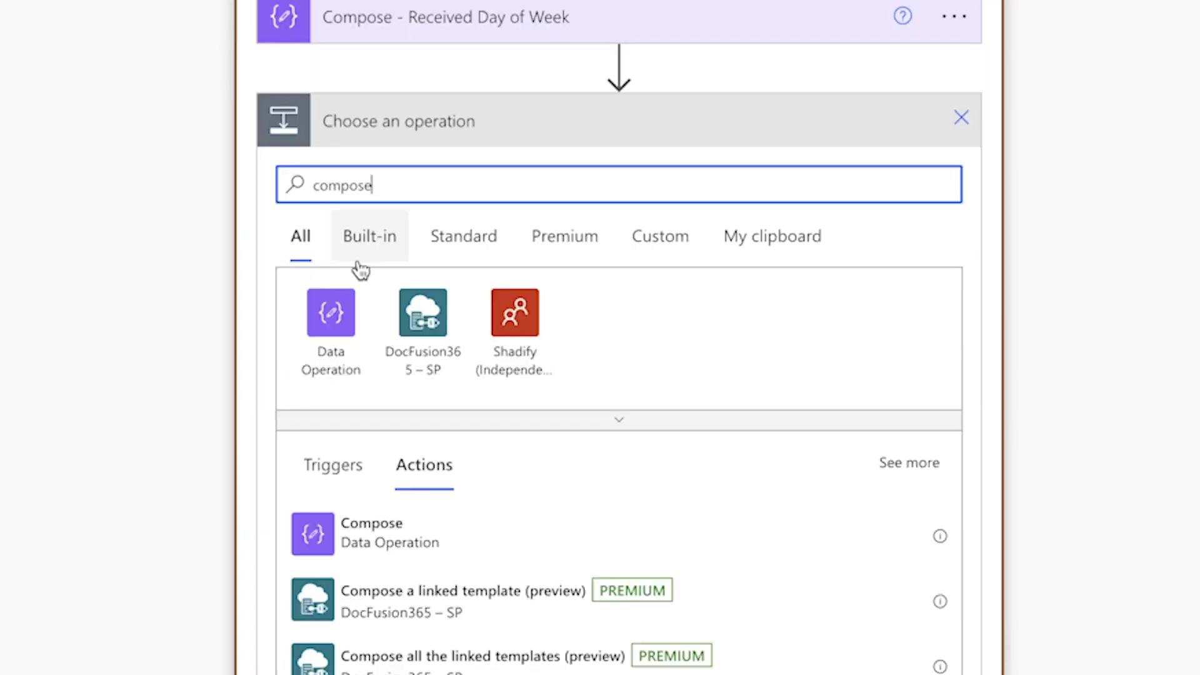
- Add 'Compose - Received Time' formatting the converted time as 'HH:mm' via formatDateTime
{"action": "left_click", "coordinate": [343, 522]}
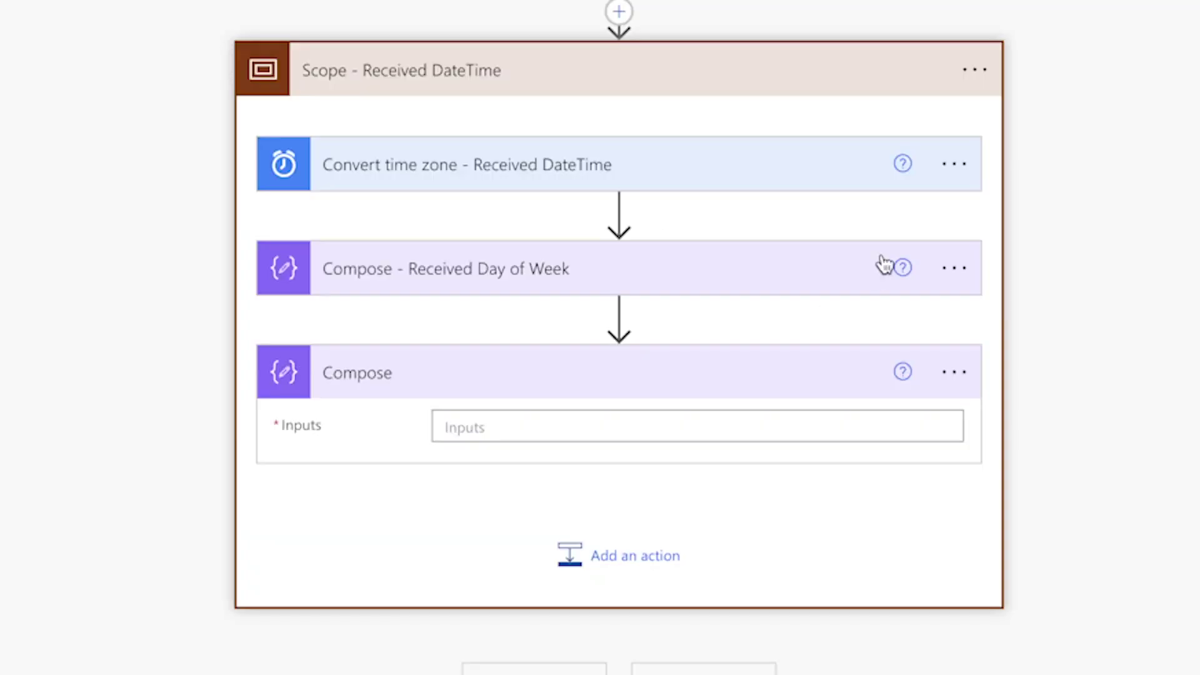
{"action": "left_click", "coordinate": [954, 372]}
{"action": "left_click", "coordinate": [1039, 410]}
{"action": "left_click", "coordinate": [580, 376]}
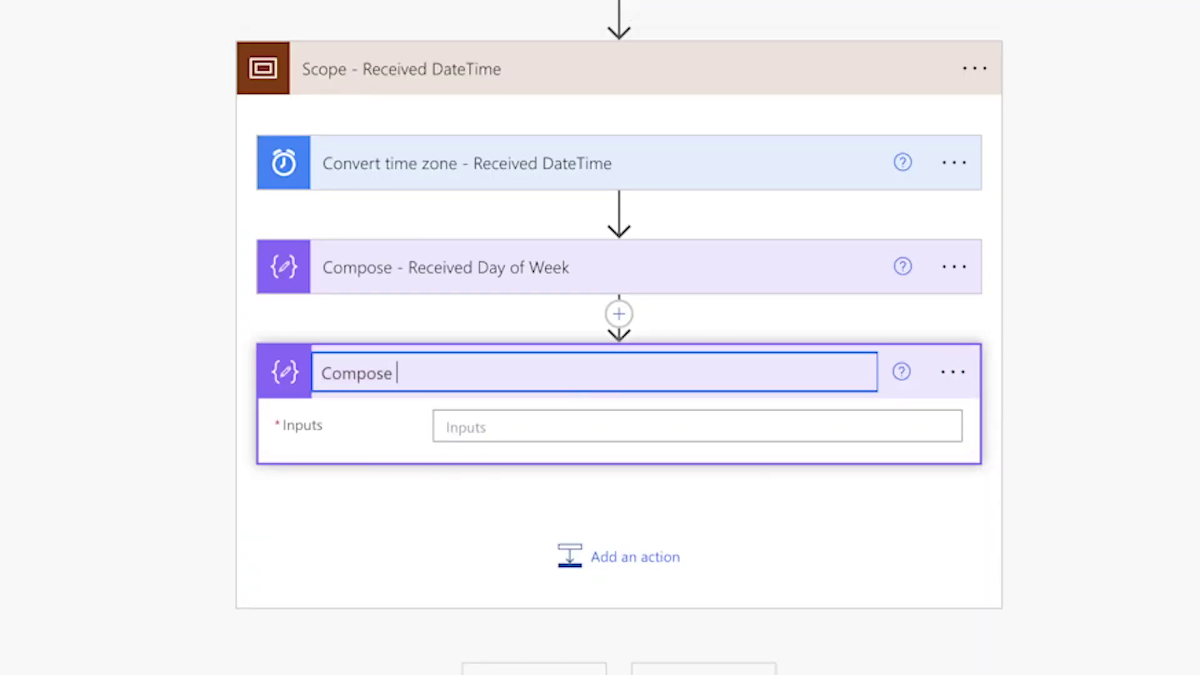
{"action": "type", "text": "- Received Time"}
{"action": "left_click", "coordinate": [731, 423]}
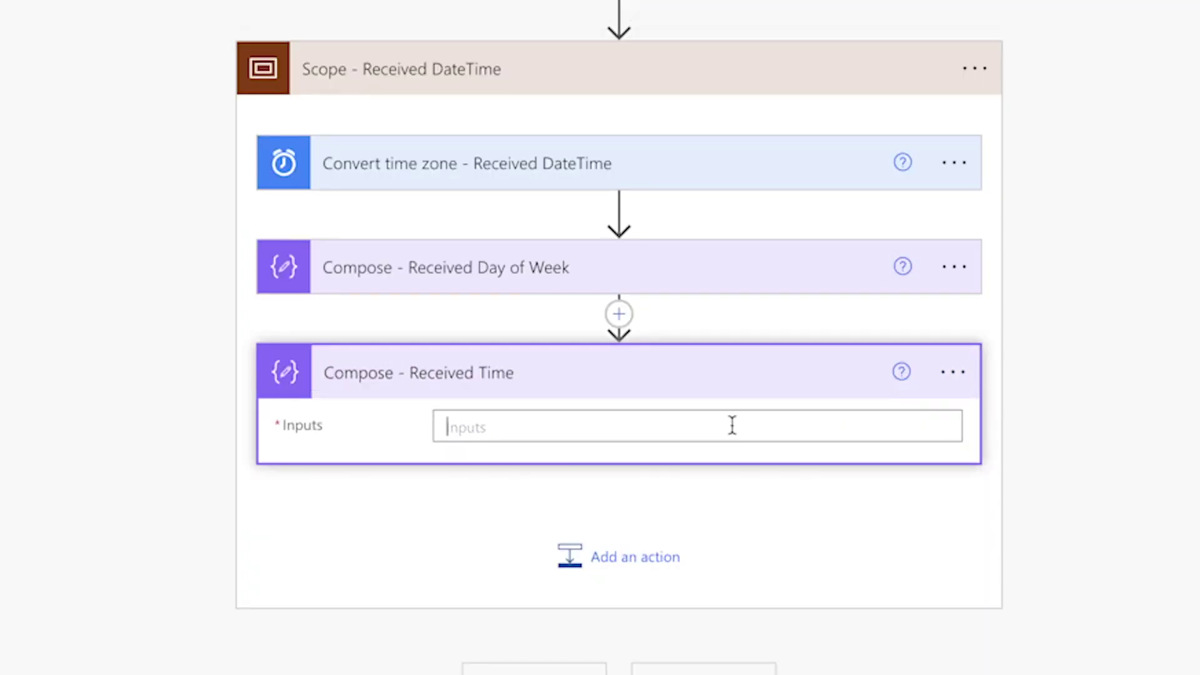
{"action": "left_click", "coordinate": [872, 407]}
{"action": "type", "text": "forma"}
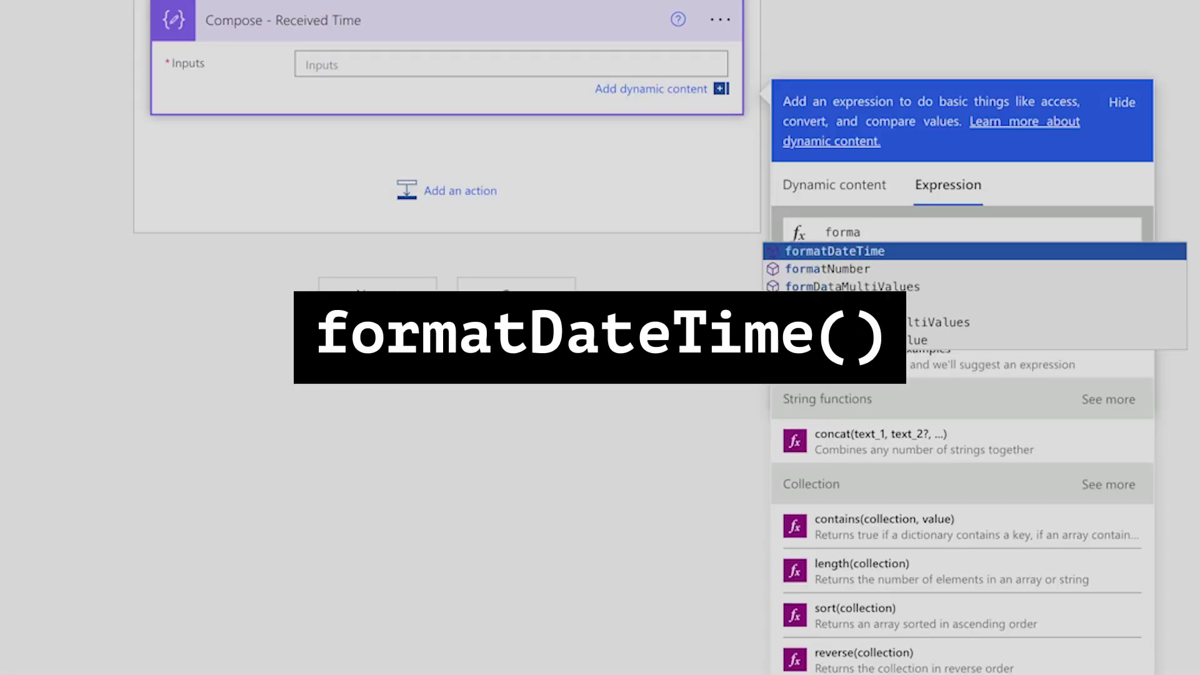
{"action": "key", "text": "Return"}
{"action": "left_click", "coordinate": [803, 191]}
{"action": "left_click", "coordinate": [911, 607]}
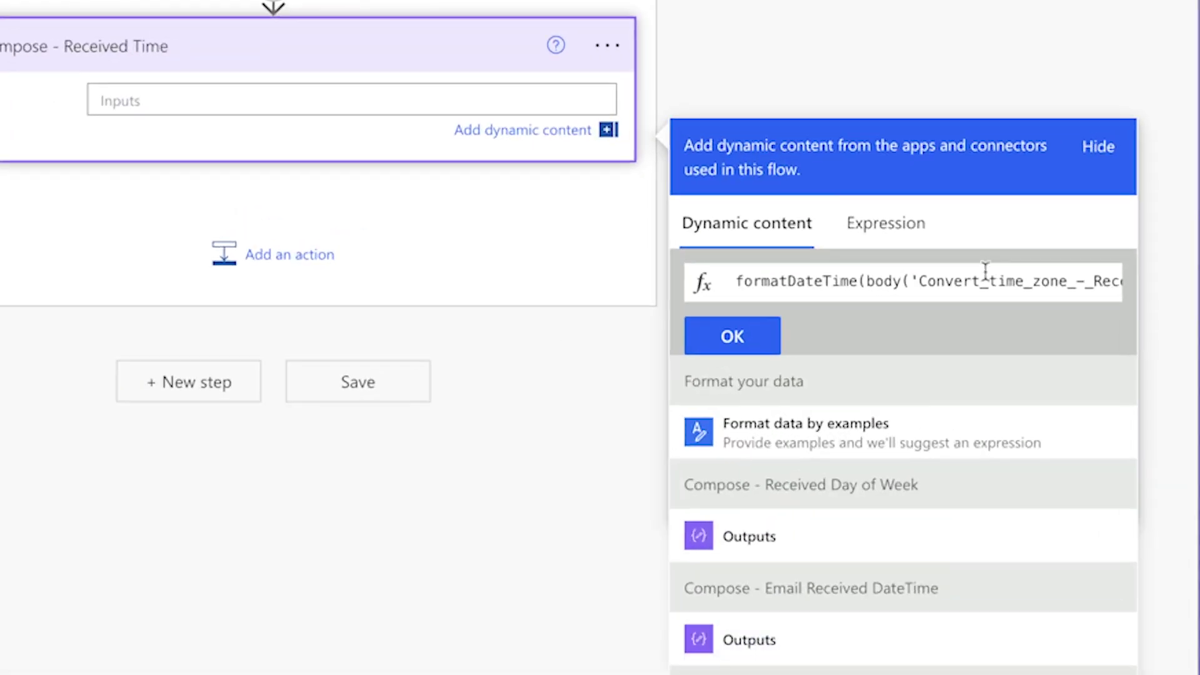
{"action": "type", "text": ",''"}
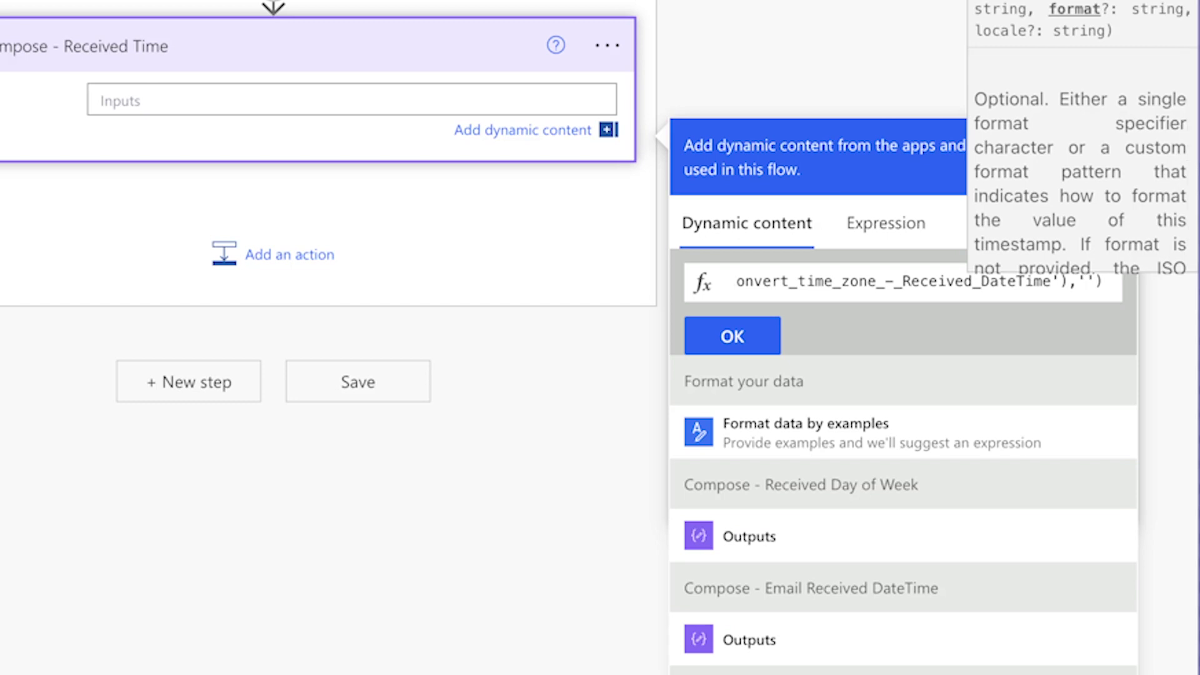
{"action": "type", "text": "HH"}
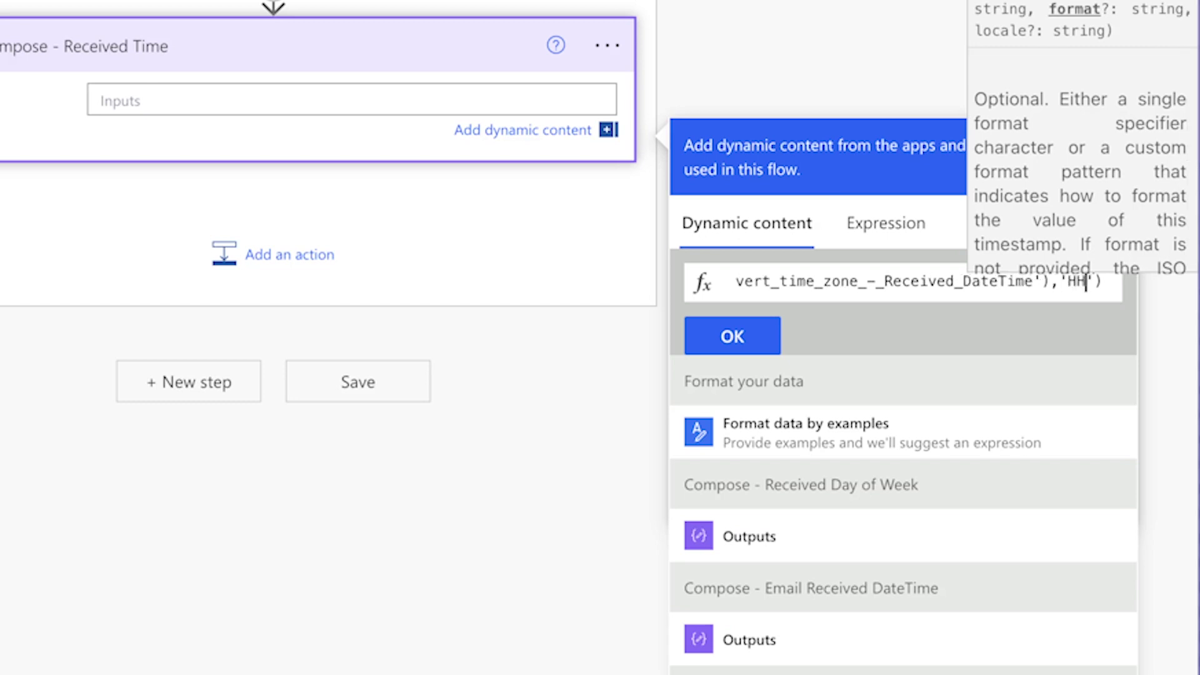
{"action": "type", "text": ":"}
{"action": "type", "text": "mm"}
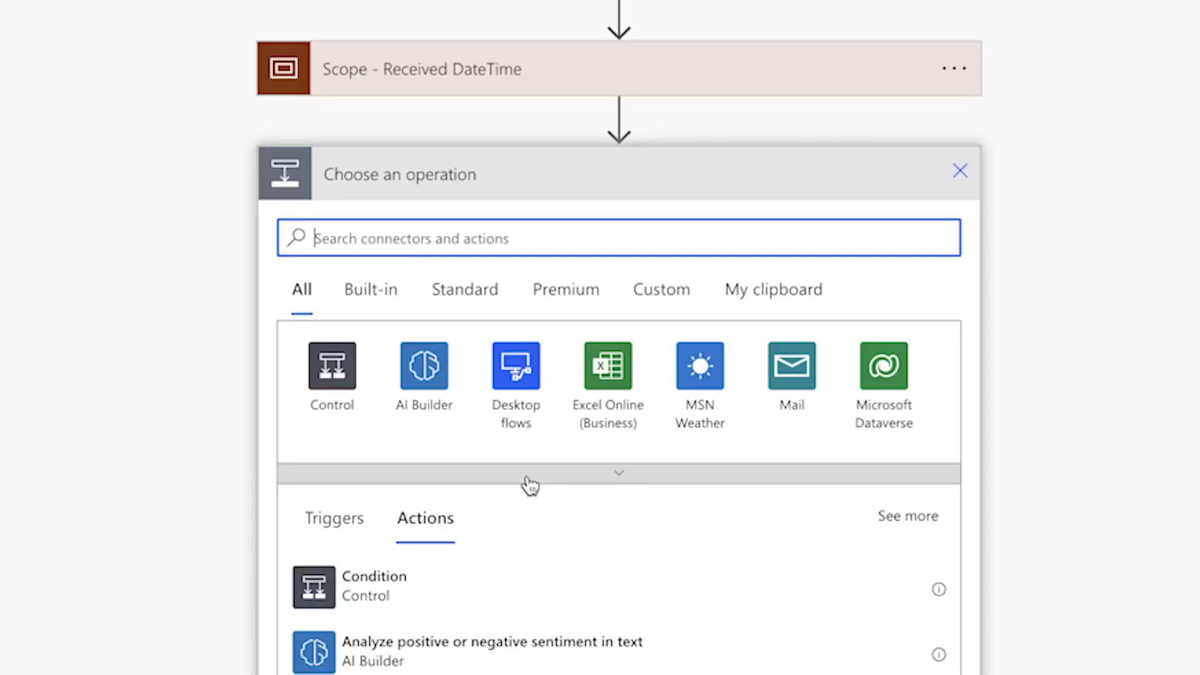
- Add a Scope named 'Scope - Working Hours'
{"action": "type", "text": "Scope"}
{"action": "left_click", "coordinate": [414, 569]}
{"action": "left_click", "coordinate": [954, 172]}
{"action": "left_click", "coordinate": [1056, 212]}
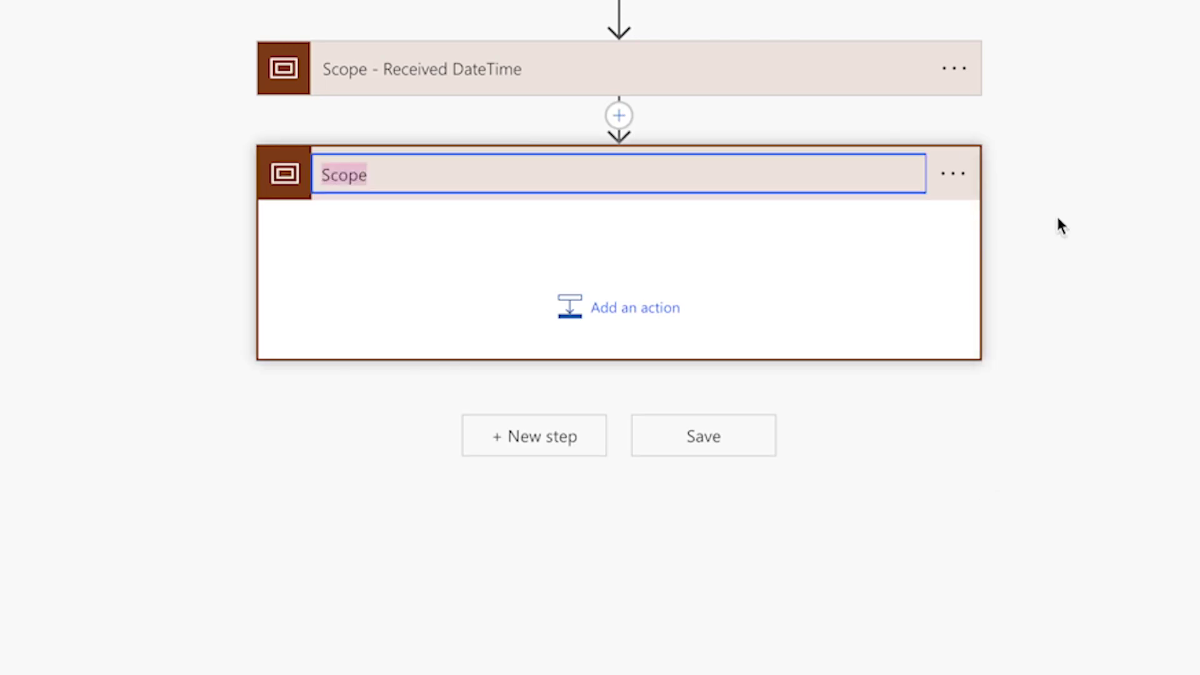
{"action": "key", "text": "End"}
{"action": "type", "text": "- Working Hours"}
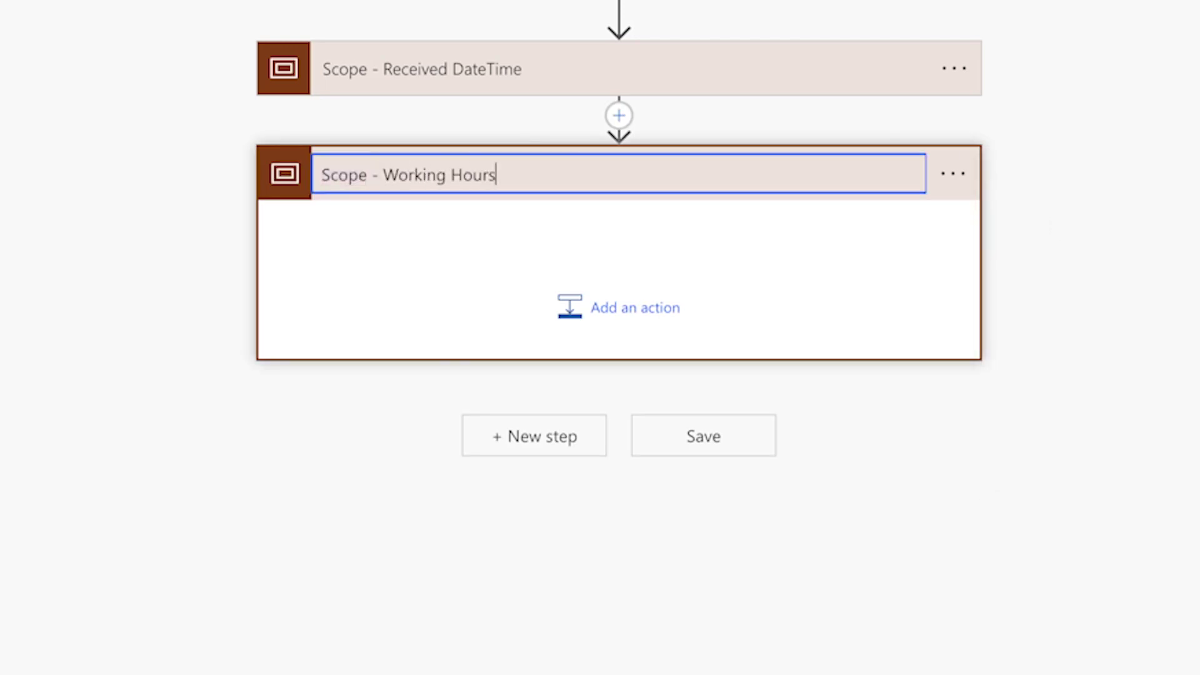
- Inside it add Work Start set to 07:00 and Work End set to 17:00
{"action": "left_click", "coordinate": [625, 307]}
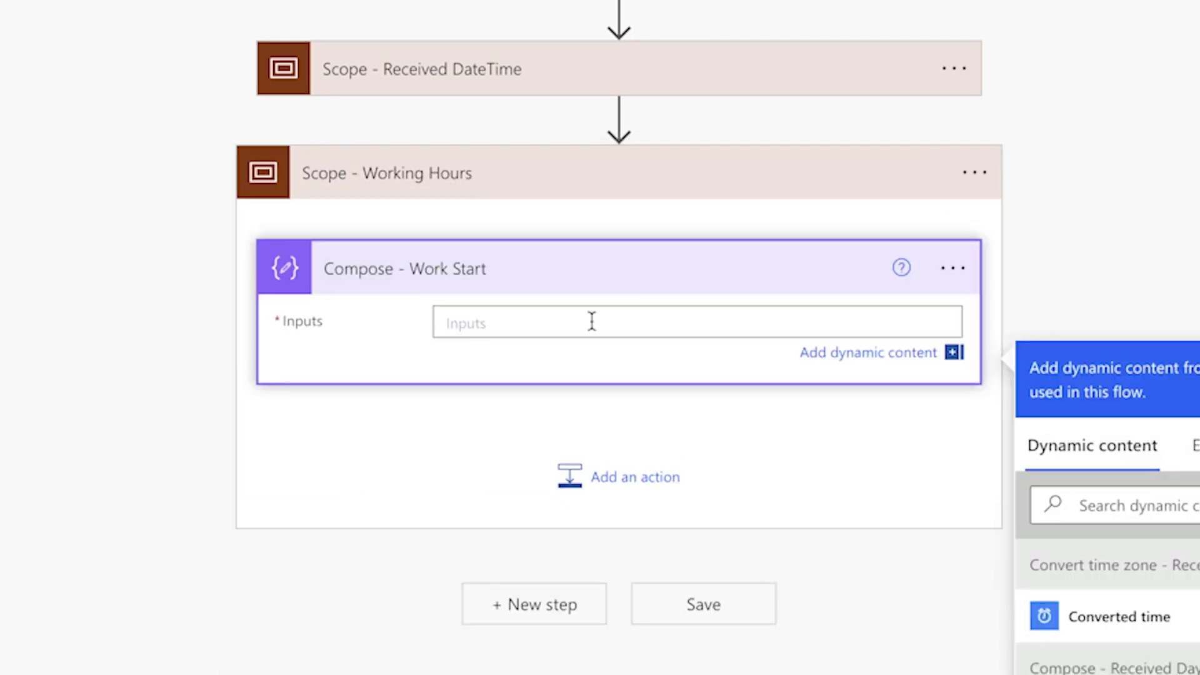
{"action": "type", "text": "07"}
{"action": "type", "text": ":00"}
{"action": "left_click", "coordinate": [662, 476]}
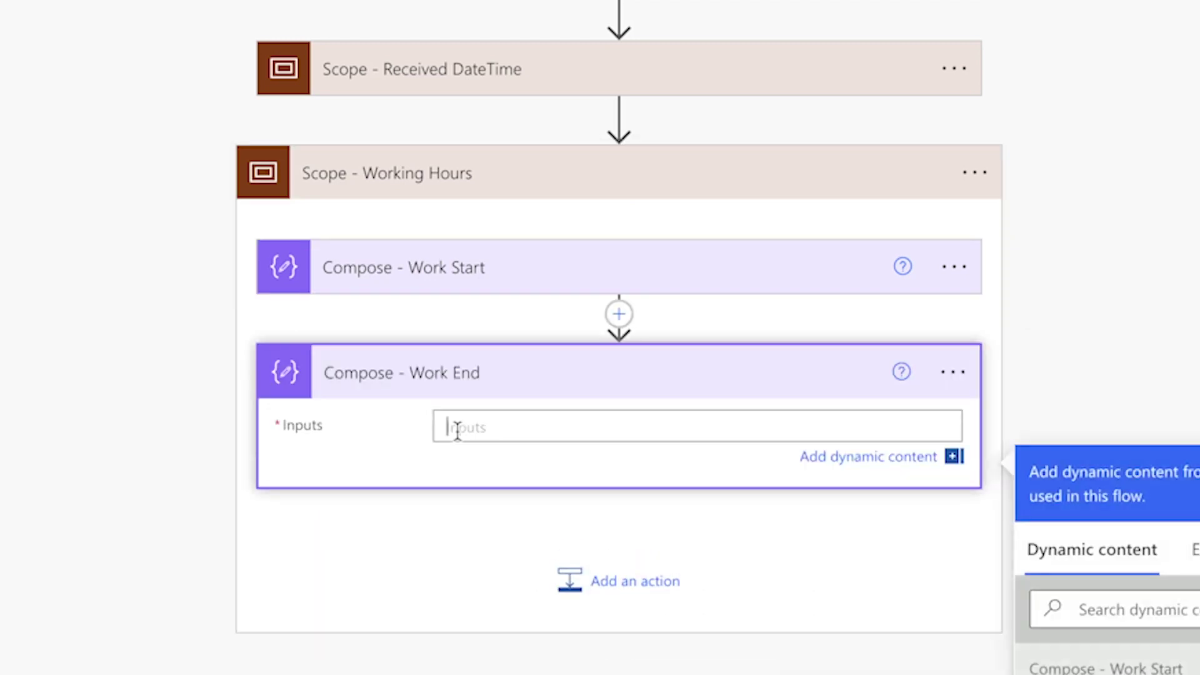
{"action": "type", "text": "17:00"}
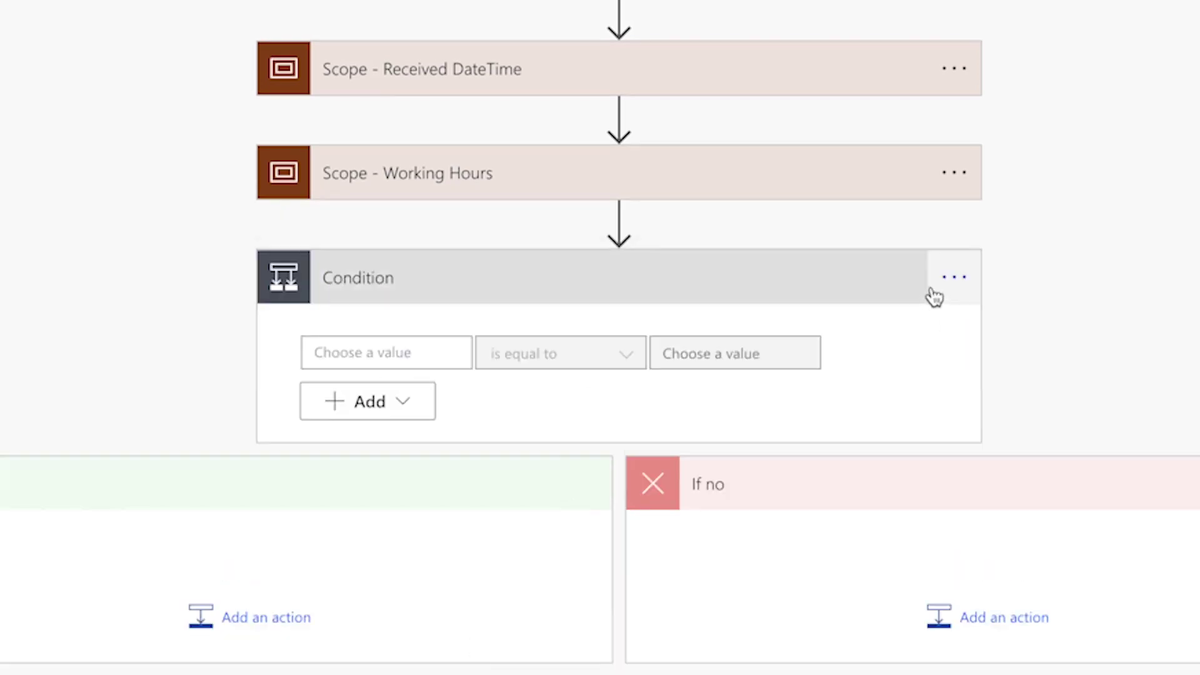
{"action": "left_click", "coordinate": [953, 276]}
- Title the condition 'Condition - Check if Received Time is after Working Hours'
{"action": "left_click", "coordinate": [1032, 319]}
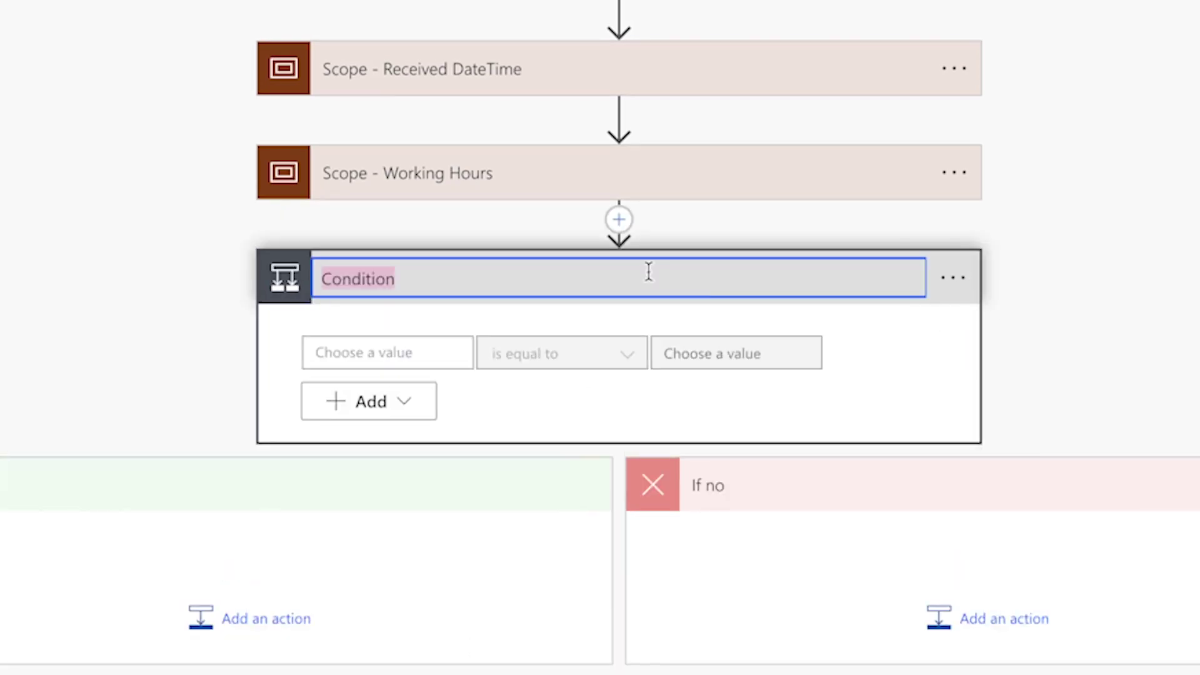
{"action": "left_click", "coordinate": [648, 271]}
{"action": "type", "text": "- Check if Received Time is "}
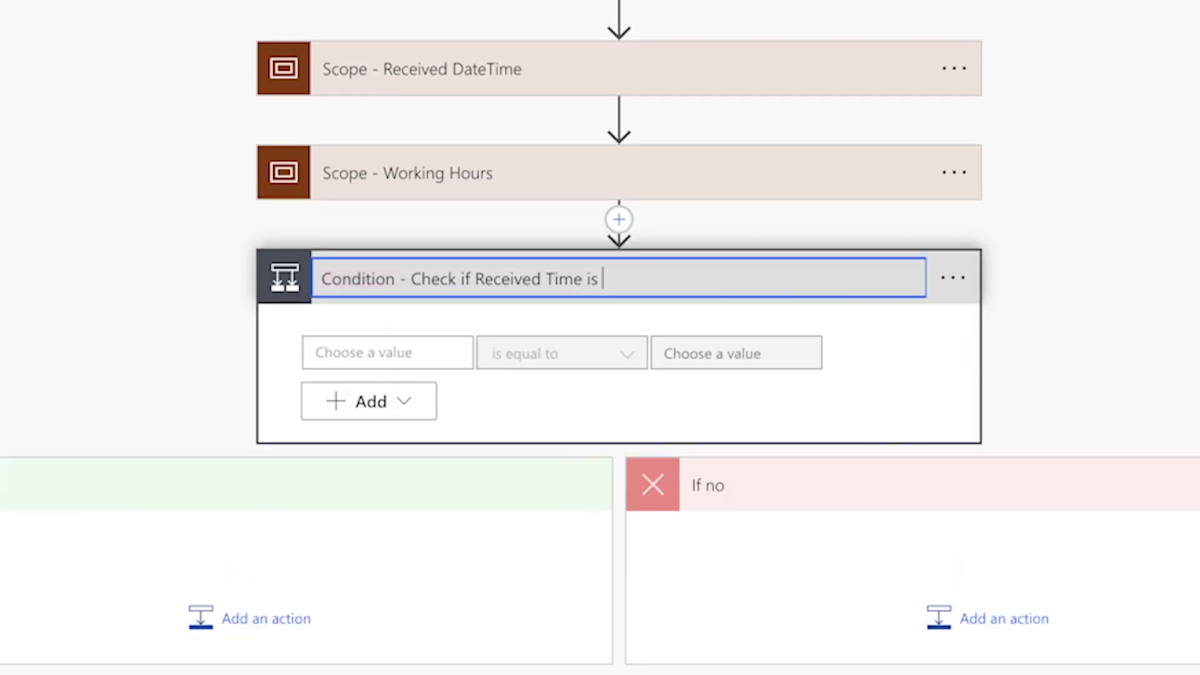
{"action": "type", "text": "after Worki"}
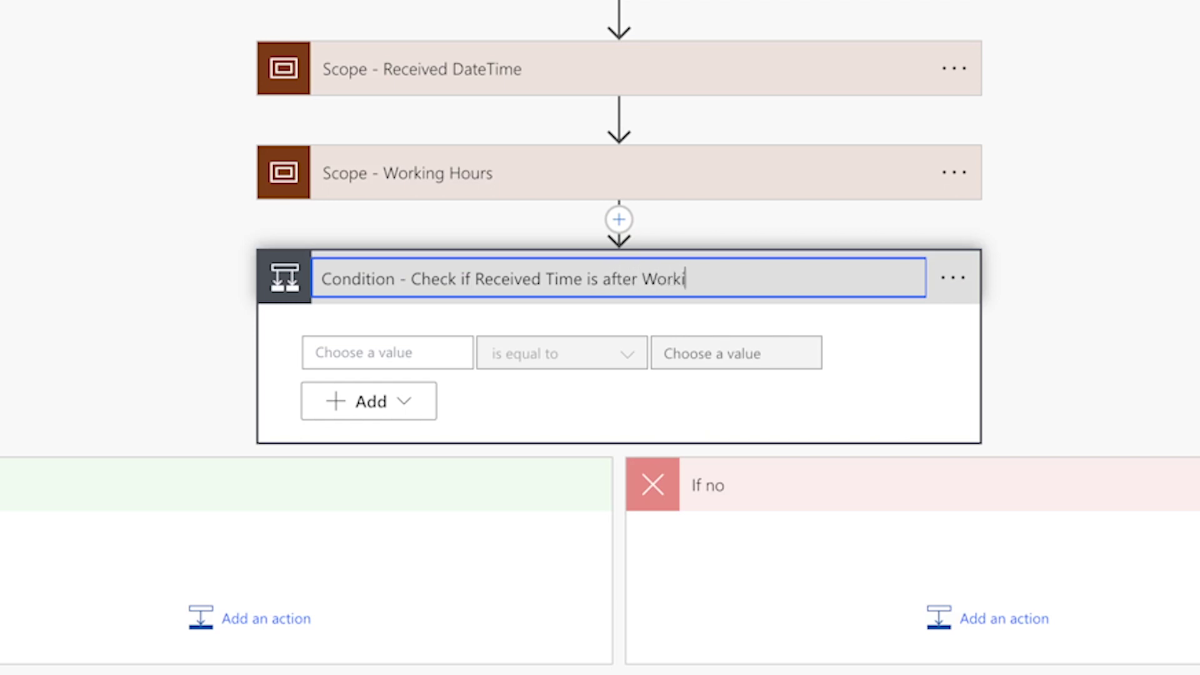
{"action": "type", "text": "ng Hours"}
{"action": "key", "text": "Return"}
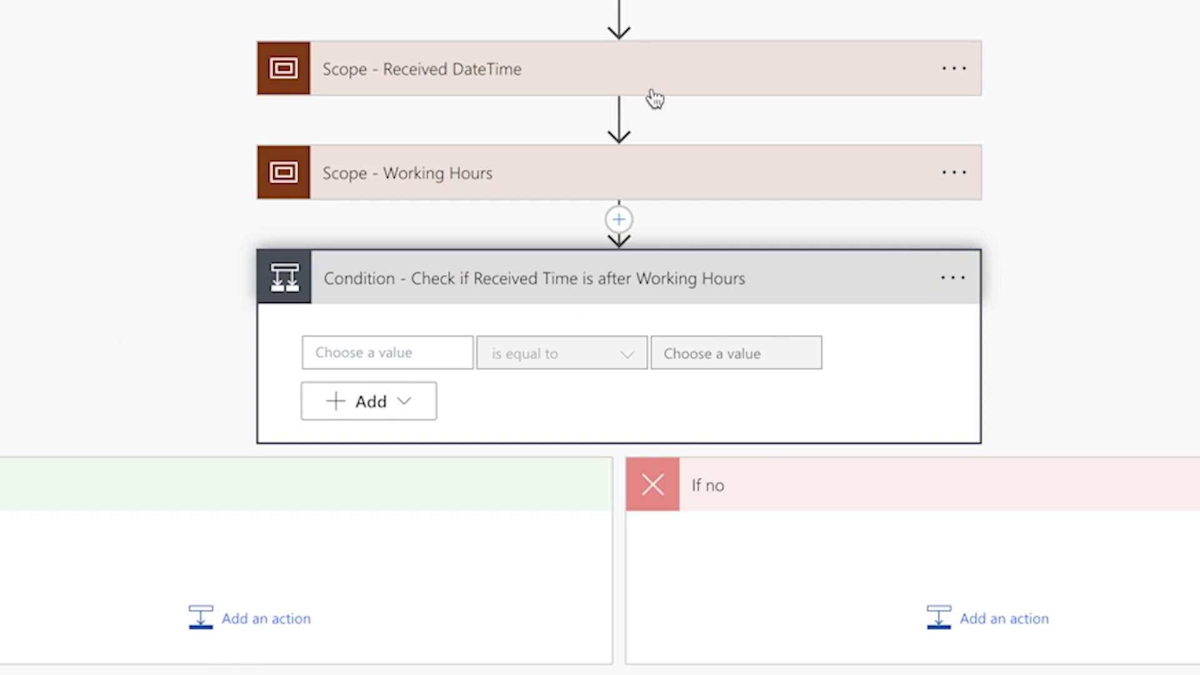
{"action": "left_click", "coordinate": [618, 75]}
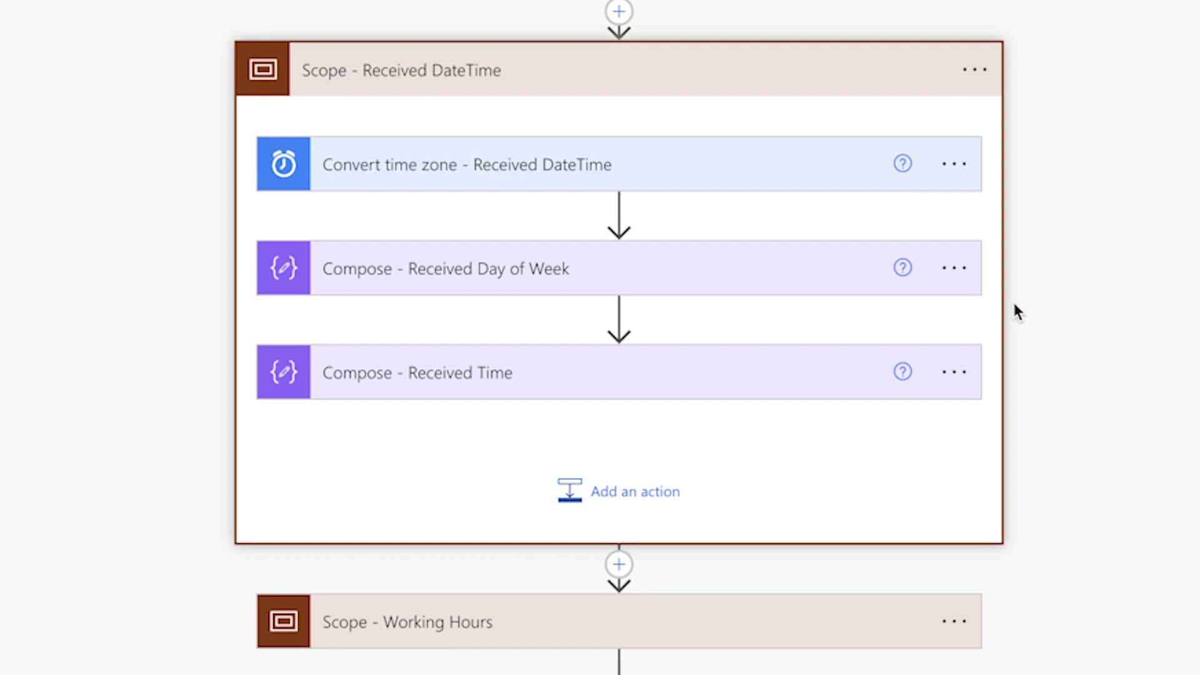
{"action": "scroll", "coordinate": [950, 315], "scroll_direction": "down", "scroll_amount": 1}
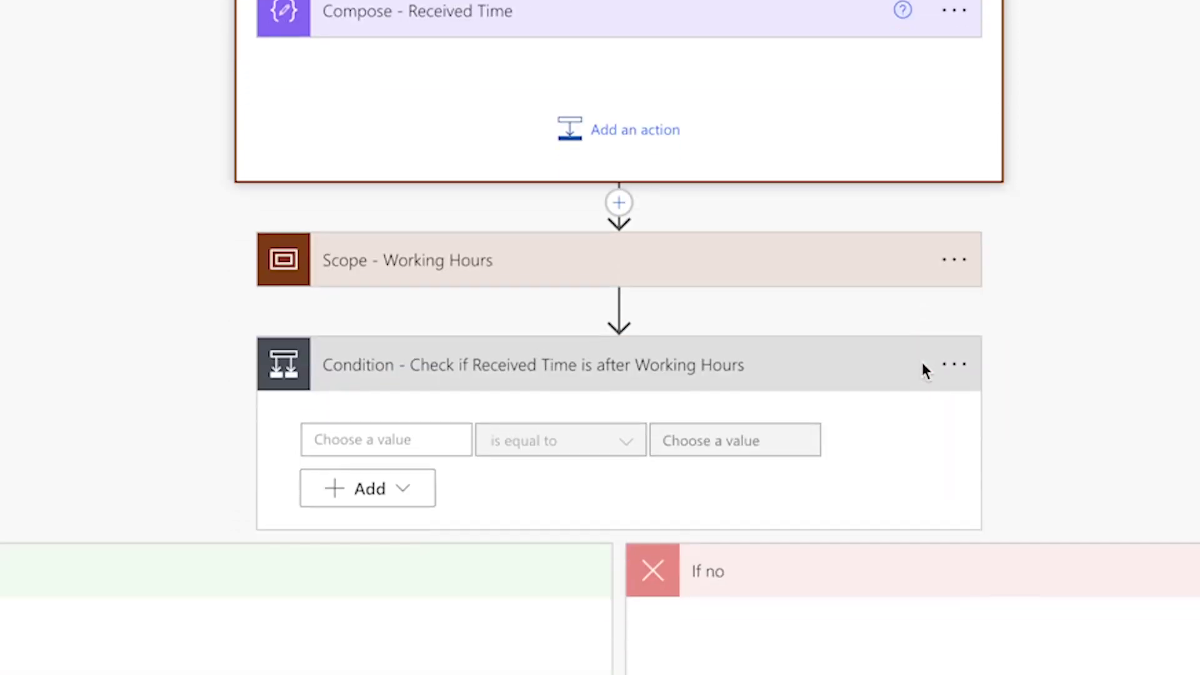
{"action": "scroll", "coordinate": [625, 375], "scroll_direction": "down", "scroll_amount": 3}
- Add a nested group whose first row checks Received Day of Week Outputs ≥ 1
{"action": "left_click", "coordinate": [415, 336]}
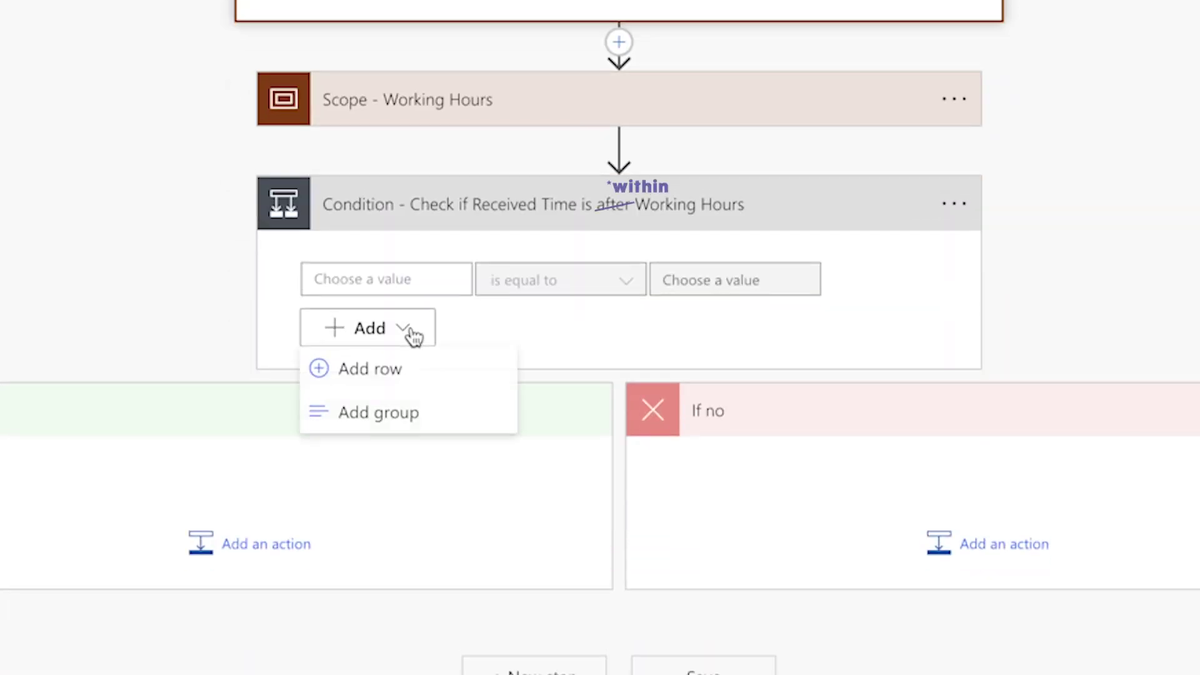
{"action": "left_click", "coordinate": [431, 422]}
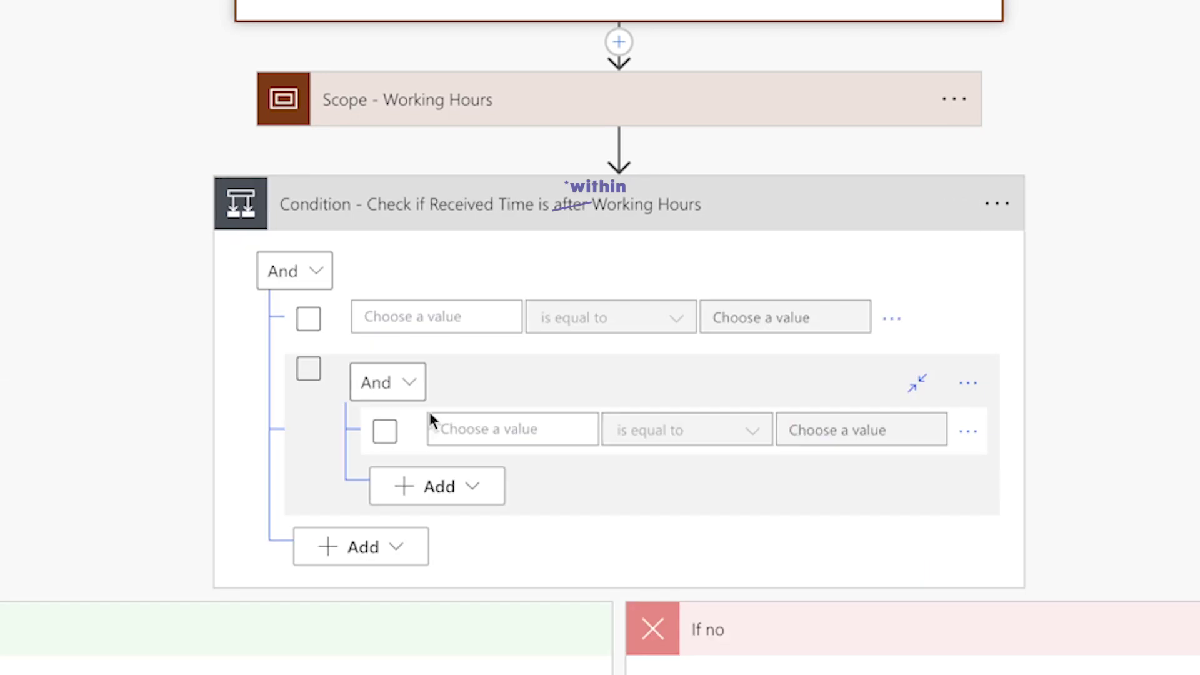
{"action": "left_click", "coordinate": [891, 321]}
{"action": "left_click", "coordinate": [961, 410]}
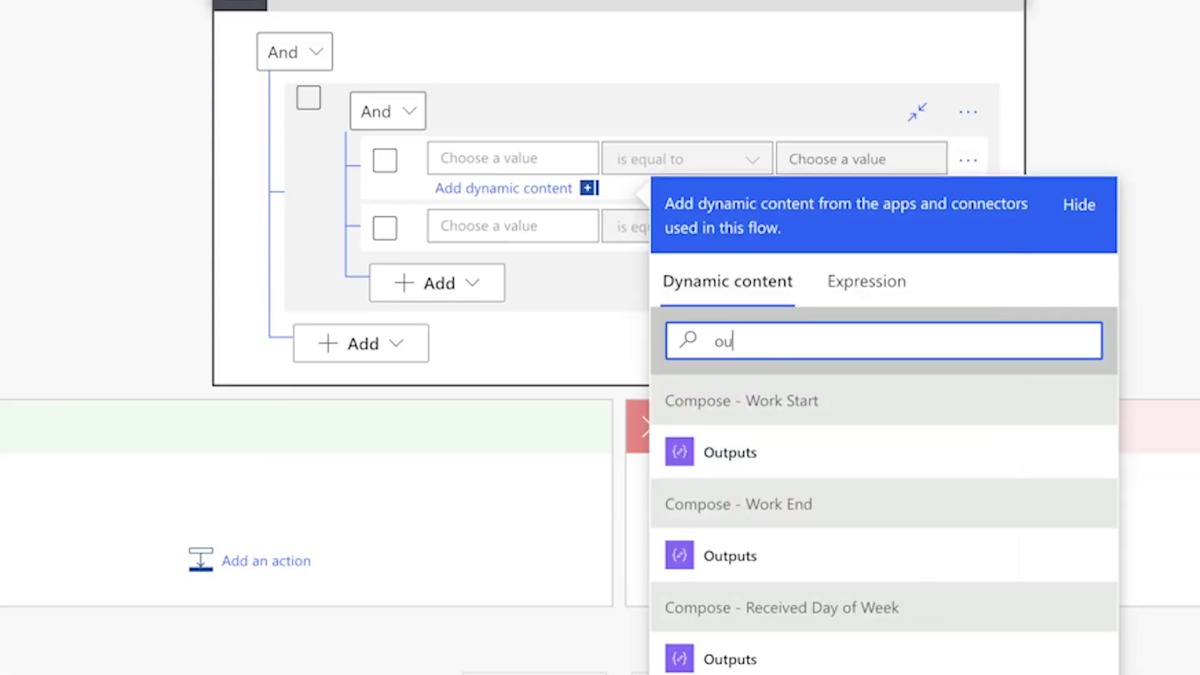
{"action": "type", "text": "tput"}
{"action": "left_click", "coordinate": [856, 658]}
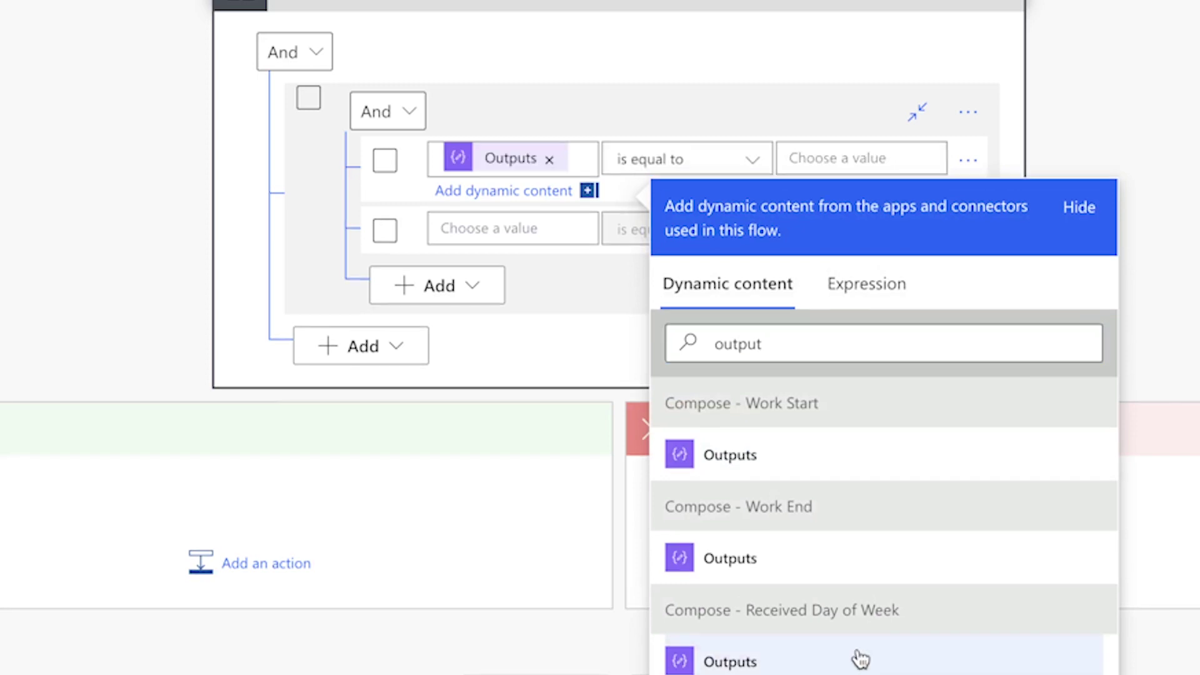
{"action": "left_click", "coordinate": [711, 161]}
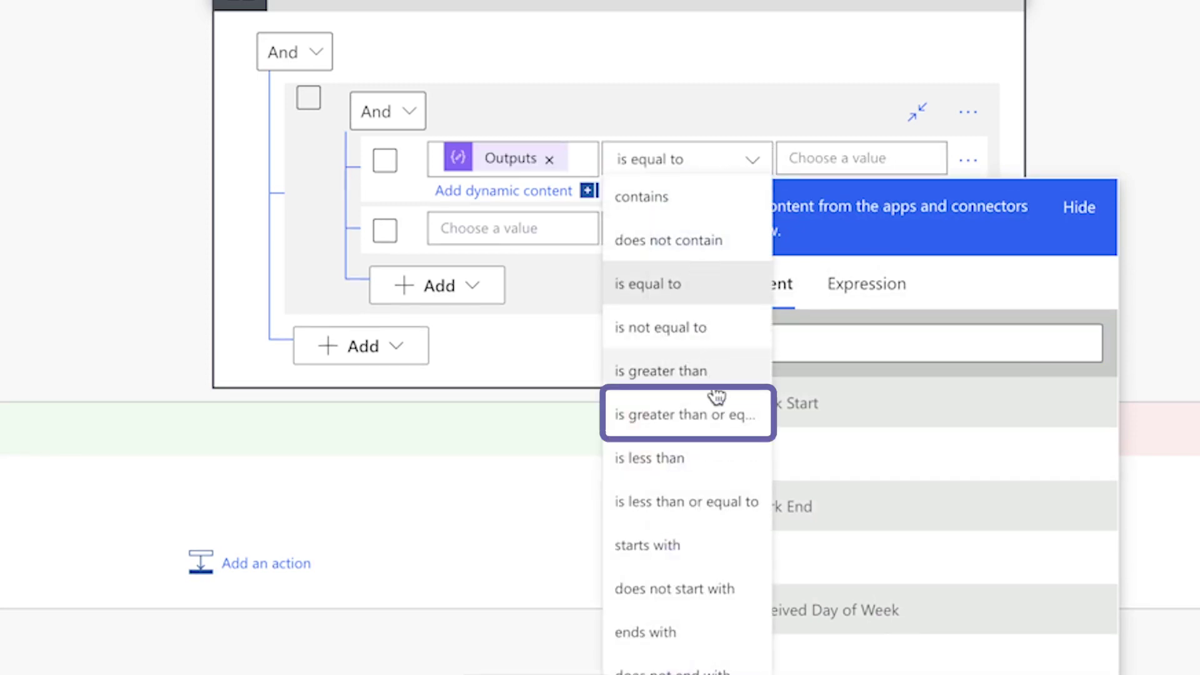
{"action": "left_click", "coordinate": [714, 420]}
{"action": "left_click", "coordinate": [835, 161]}
{"action": "type", "text": "1"}
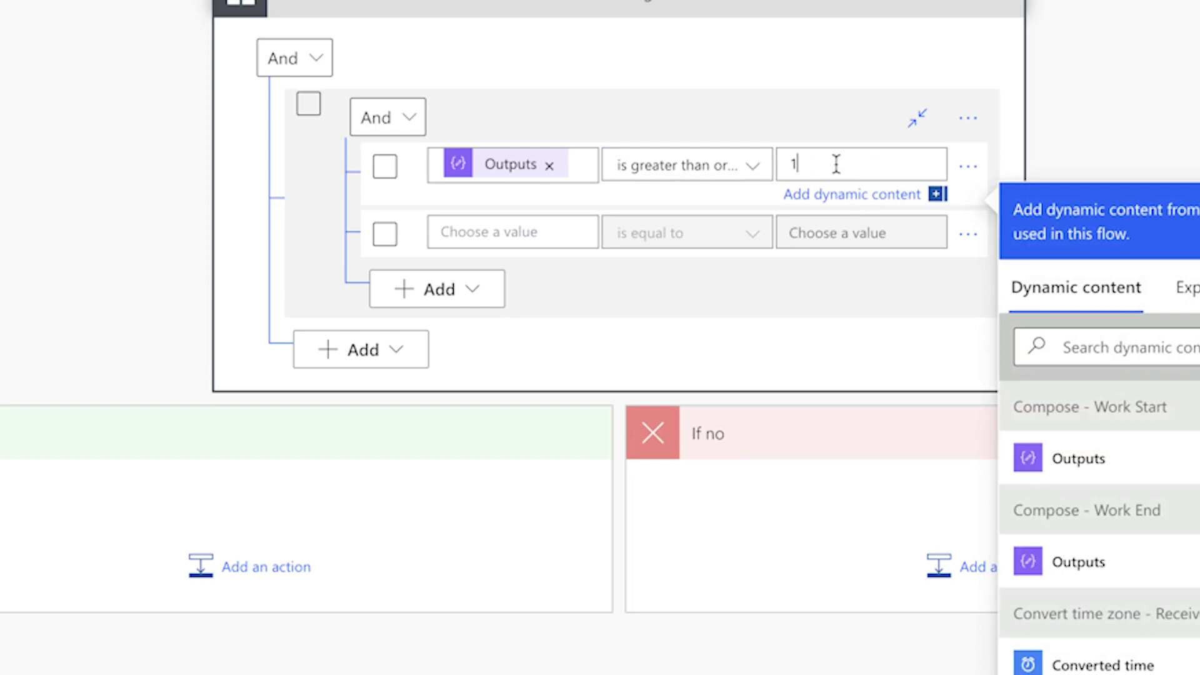
- Add a second row requiring Outputs ≤ 5, then tick both rows
{"action": "left_click", "coordinate": [527, 232]}
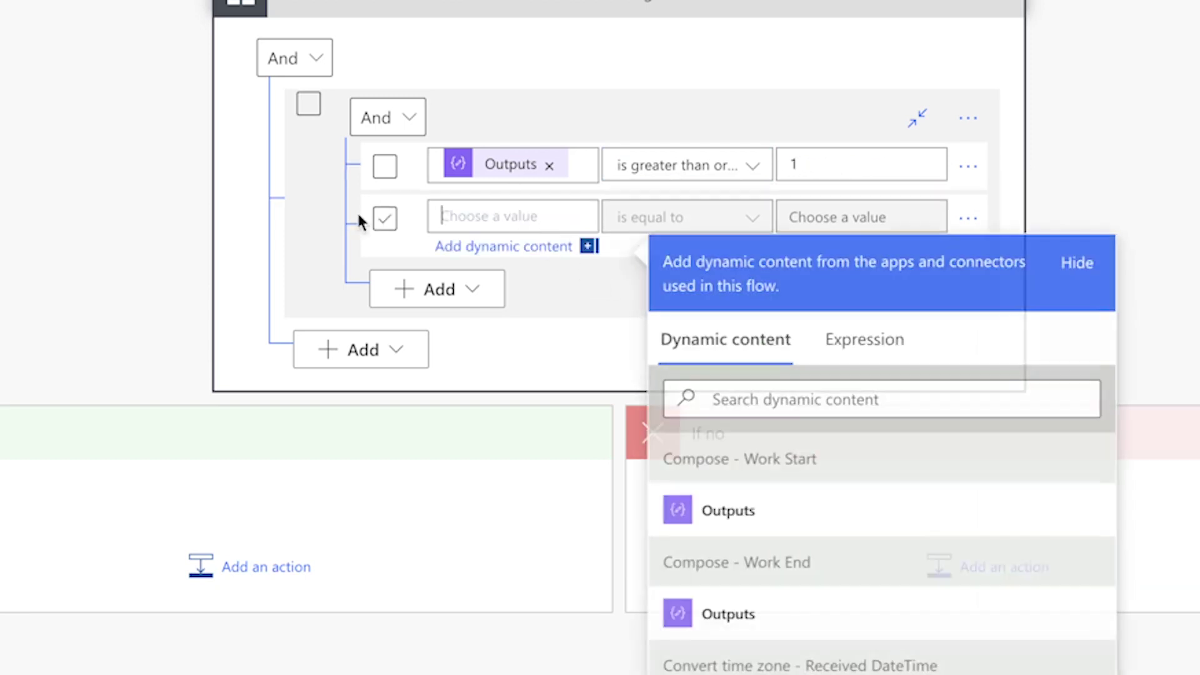
{"action": "type", "text": "output"}
{"action": "scroll", "coordinate": [884, 554], "scroll_direction": "down", "scroll_amount": 2}
{"action": "left_click", "coordinate": [883, 556]}
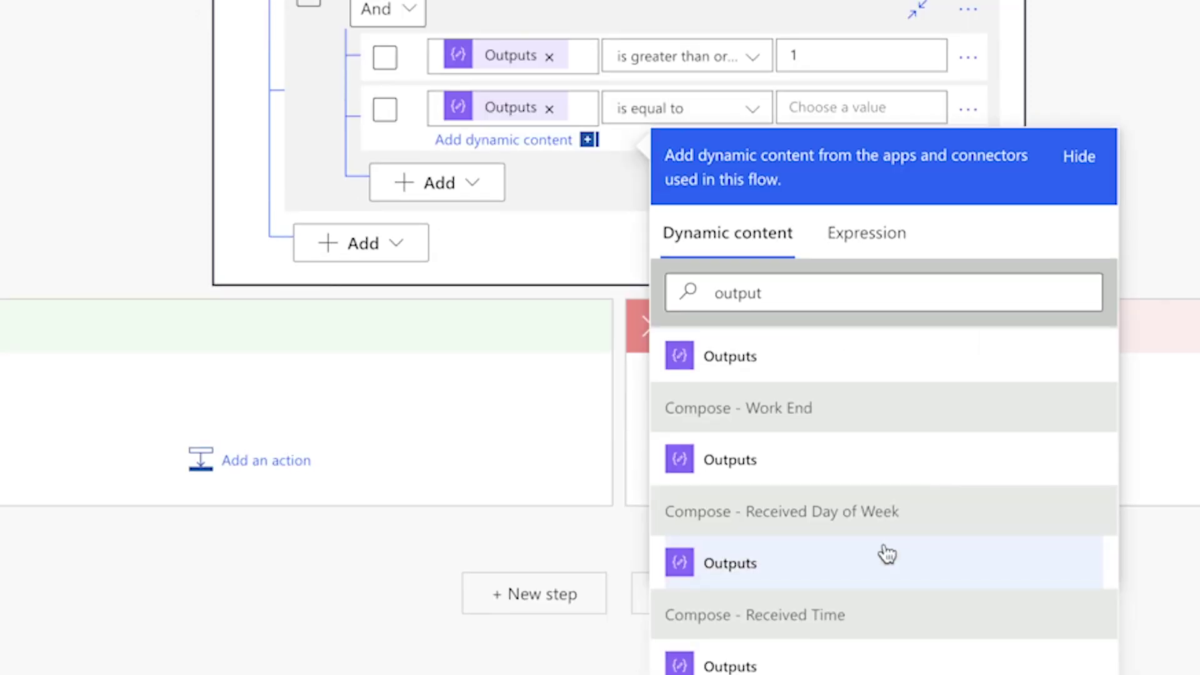
{"action": "left_click", "coordinate": [729, 103]}
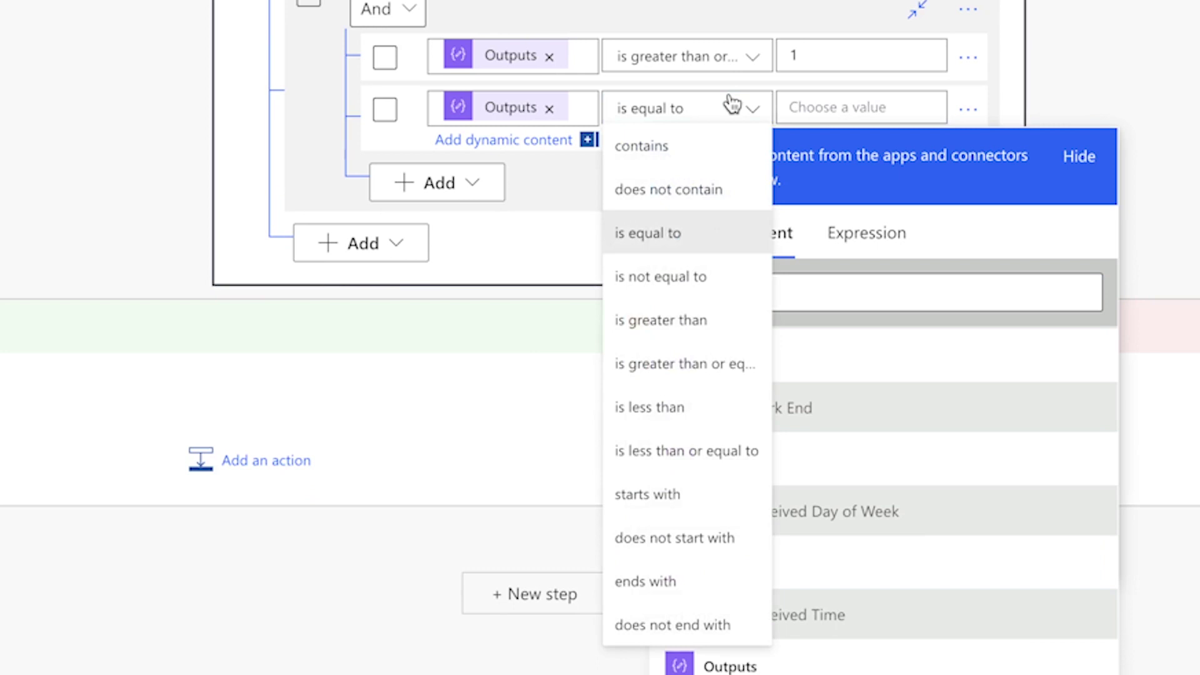
{"action": "left_click", "coordinate": [744, 450]}
{"action": "scroll", "coordinate": [898, 389], "scroll_direction": "up", "scroll_amount": 2}
{"action": "left_click", "coordinate": [828, 208]}
{"action": "type", "text": "5"}
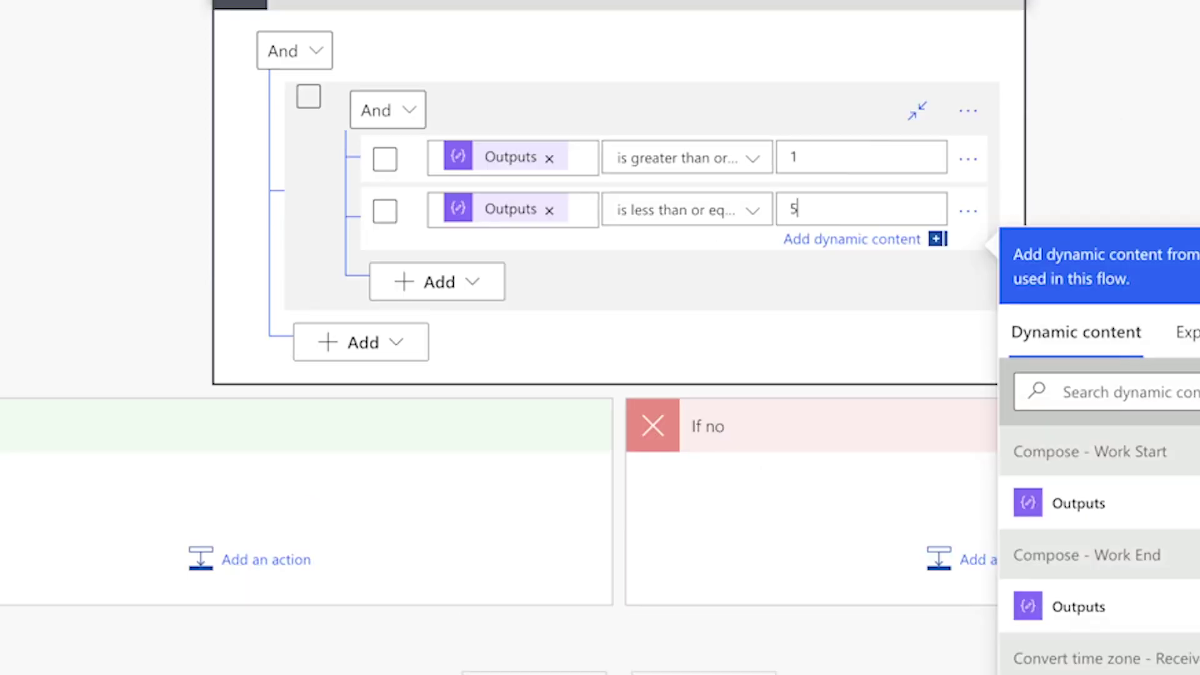
{"action": "left_click", "coordinate": [384, 160]}
{"action": "left_click", "coordinate": [384, 211]}
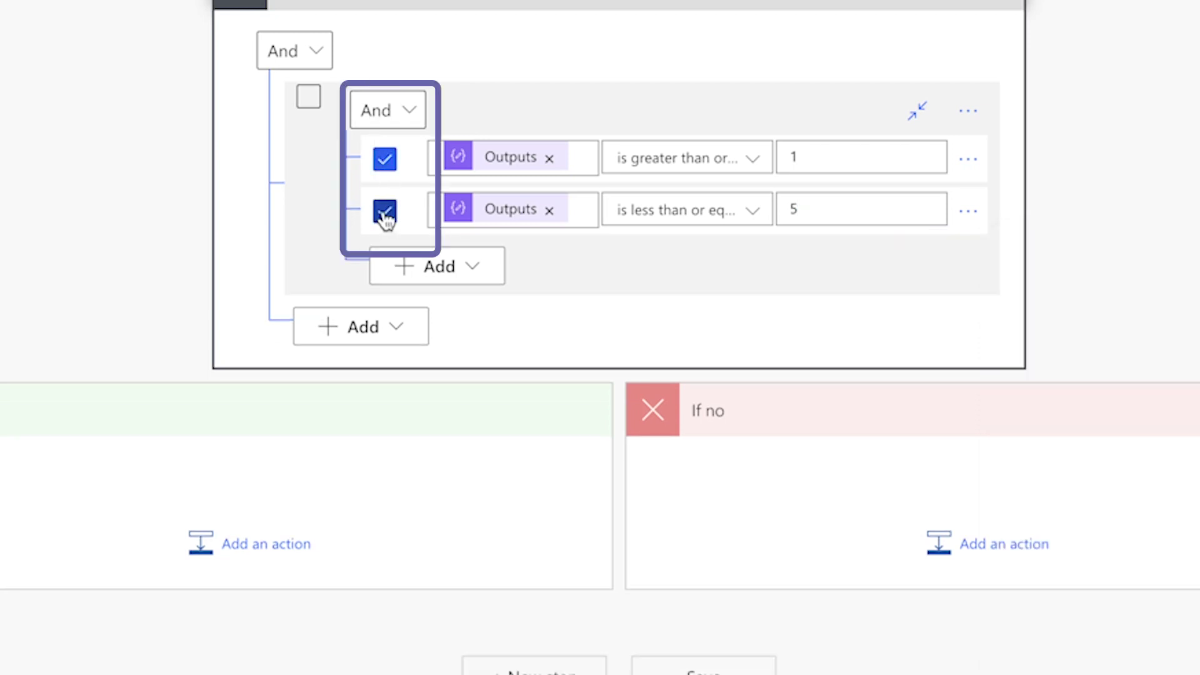
{"action": "left_click", "coordinate": [399, 335]}
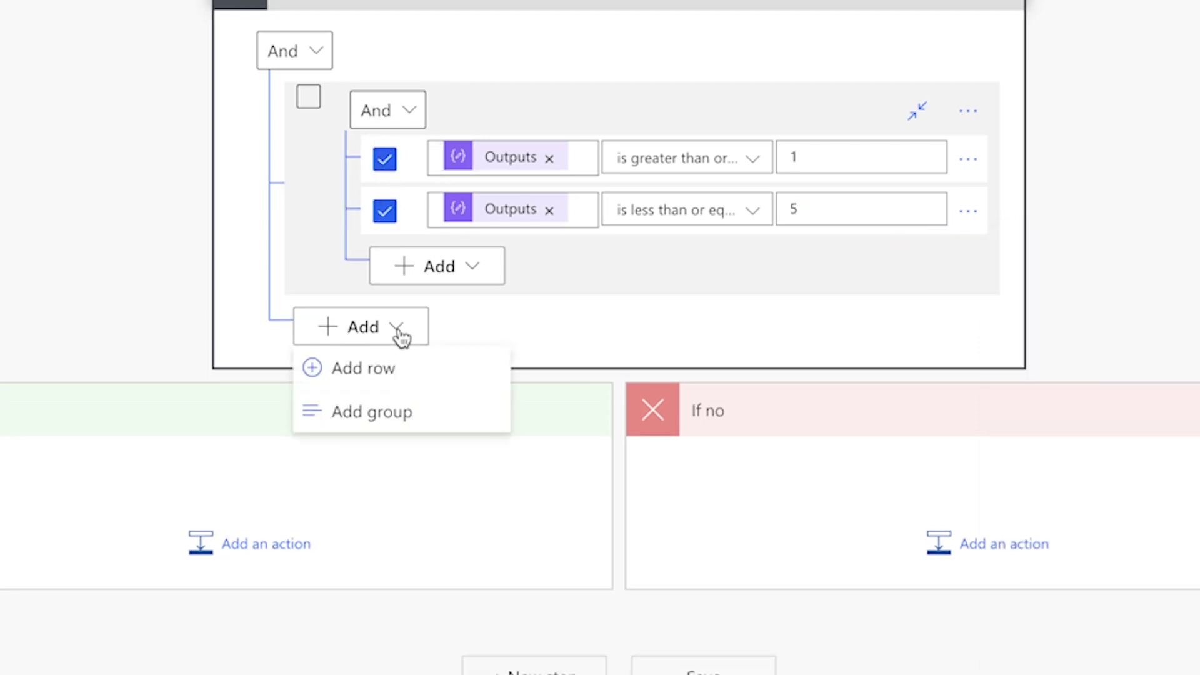
- Add a new condition group whose first row checks Received Time Outputs ≥ Work Start Outputs
{"action": "left_click", "coordinate": [400, 420]}
{"action": "scroll", "coordinate": [452, 191], "scroll_direction": "down", "scroll_amount": 3}
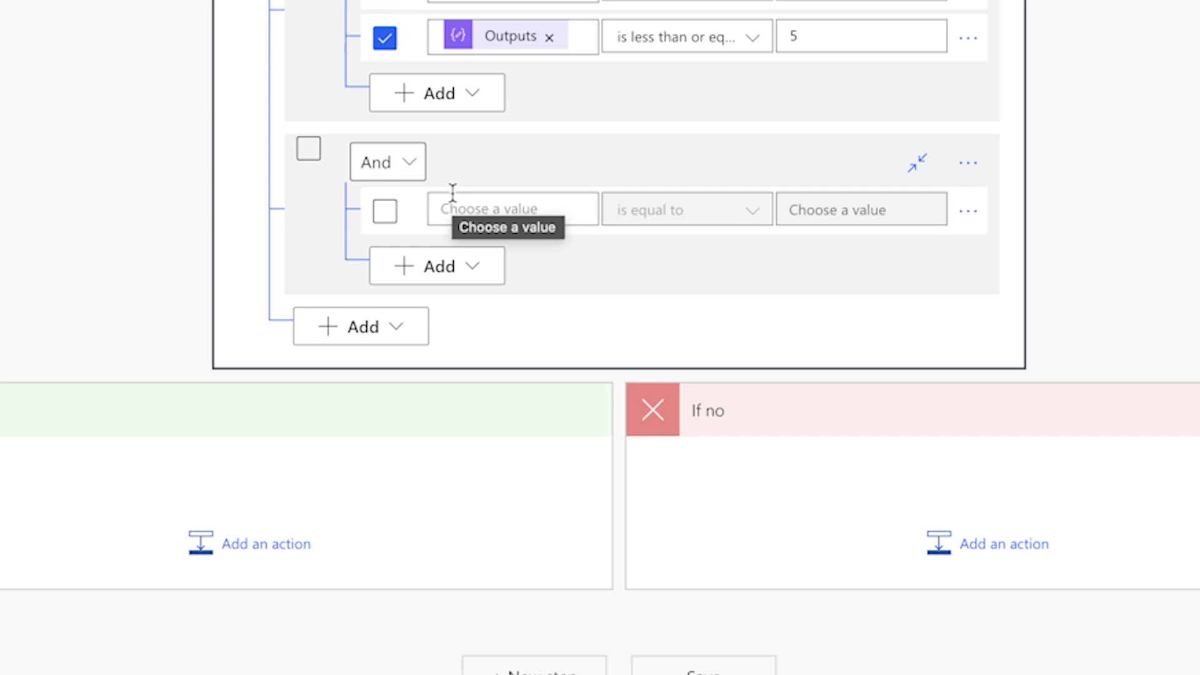
{"action": "left_click", "coordinate": [498, 208]}
{"action": "type", "text": "output"}
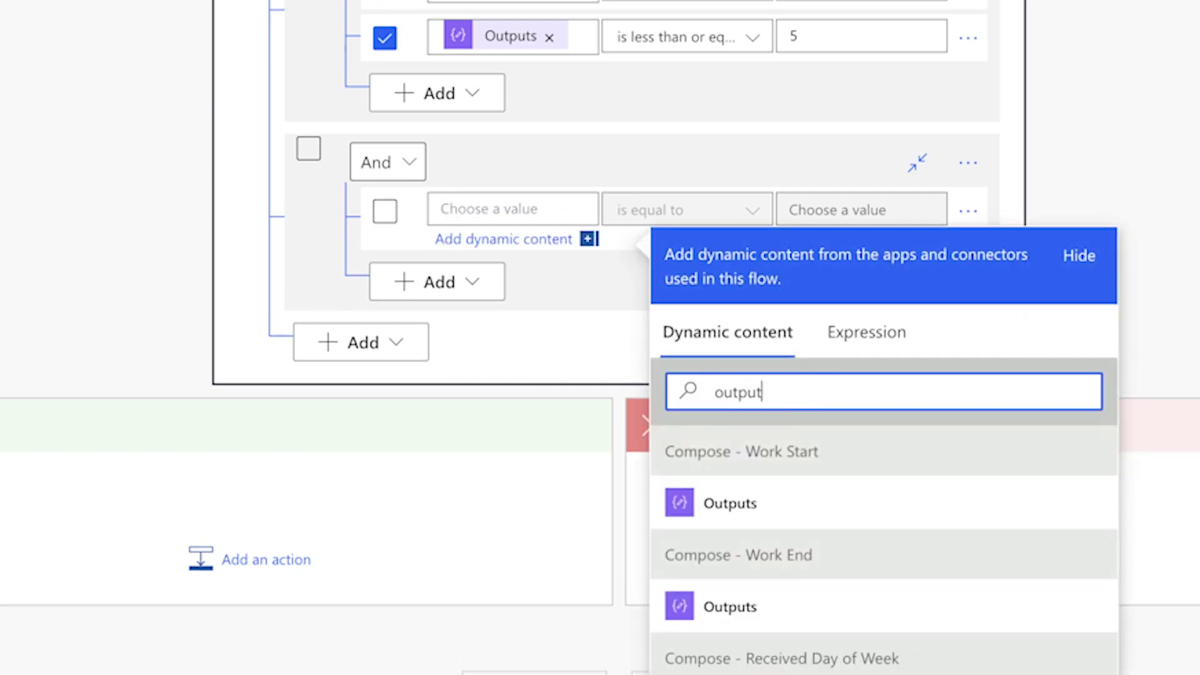
{"action": "scroll", "coordinate": [814, 582], "scroll_direction": "down", "scroll_amount": 2}
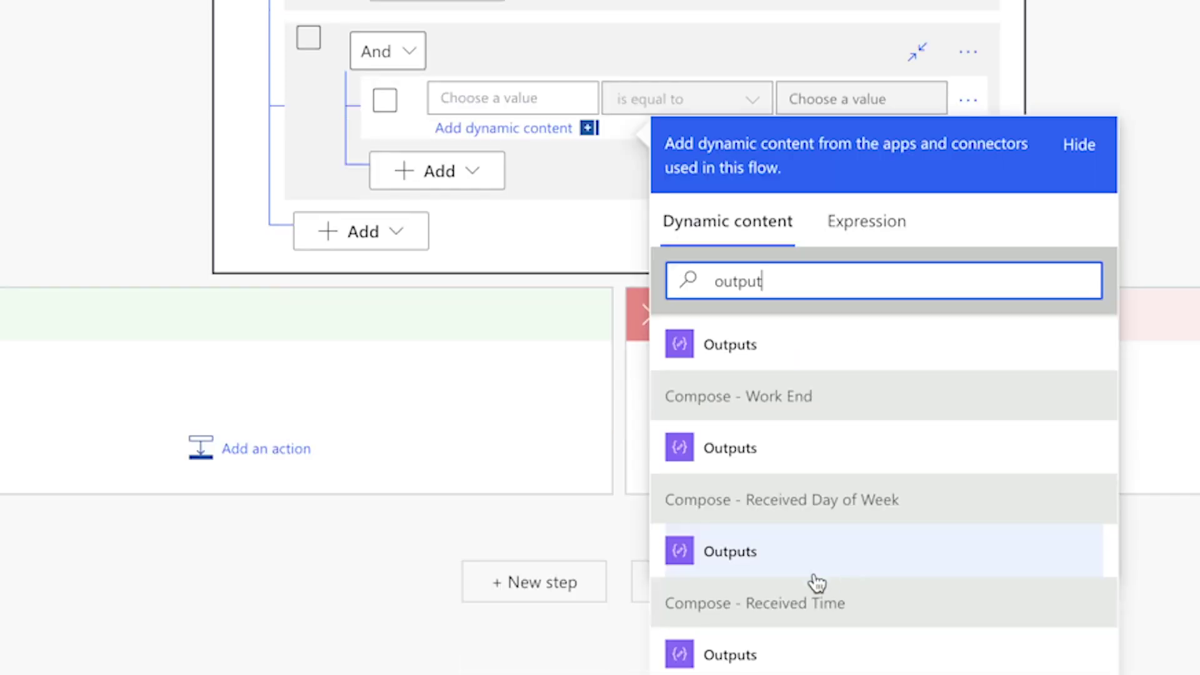
{"action": "left_click", "coordinate": [827, 647]}
{"action": "left_click", "coordinate": [704, 101]}
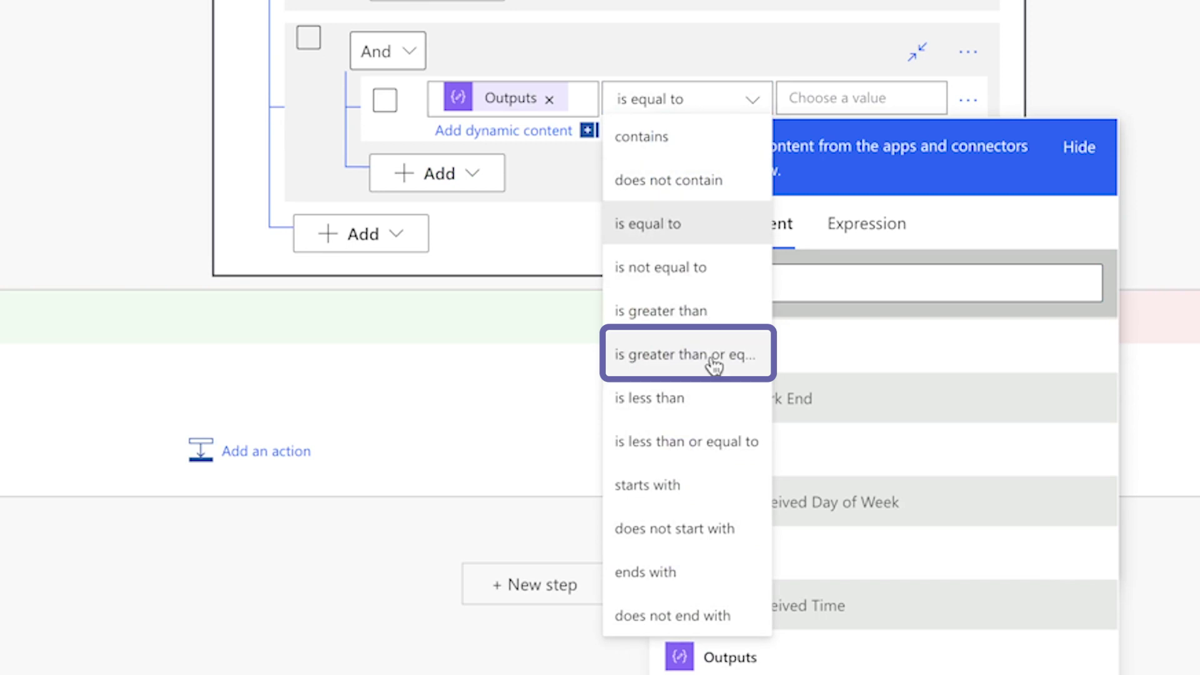
{"action": "left_click", "coordinate": [714, 354]}
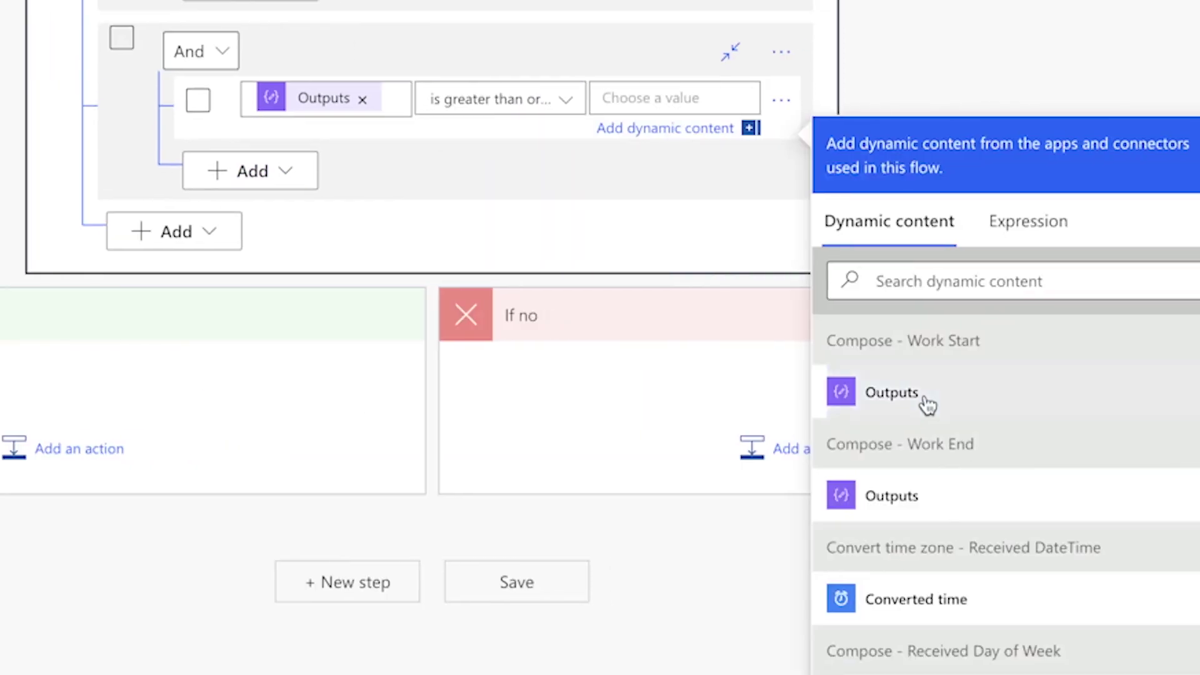
{"action": "left_click", "coordinate": [927, 405]}
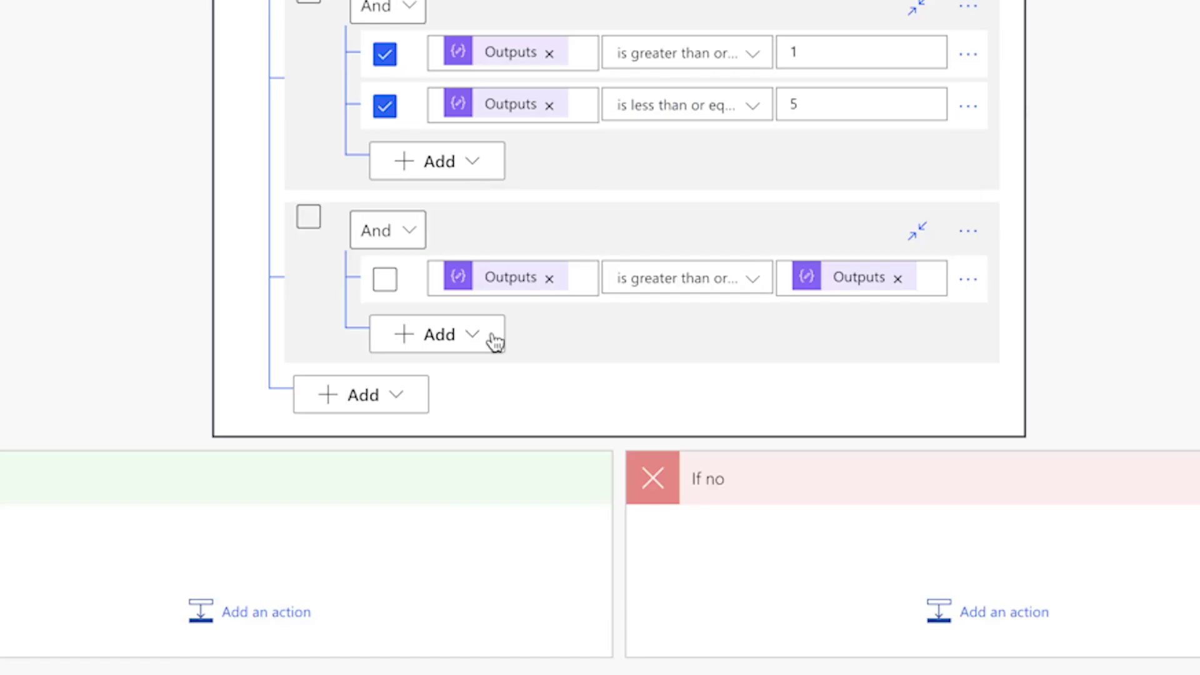
- Add a second row checking Received Time Outputs ≤ Work End Outputs
{"action": "left_click", "coordinate": [495, 341]}
{"action": "left_click", "coordinate": [484, 378]}
{"action": "left_click", "coordinate": [518, 328]}
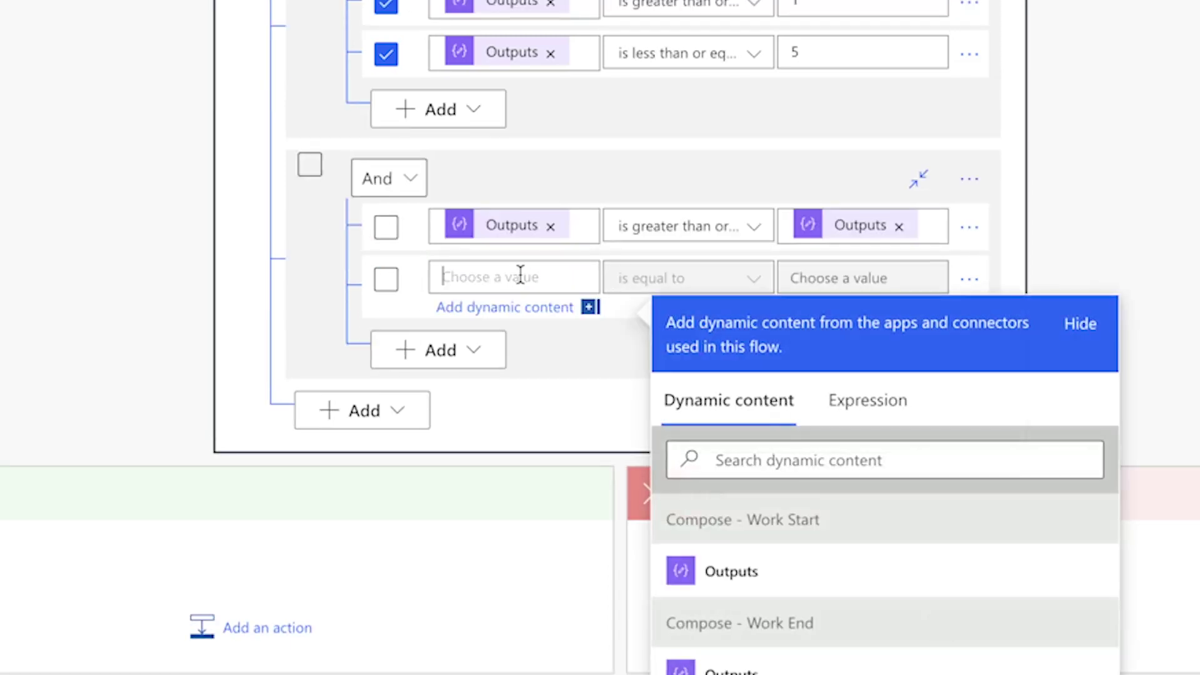
{"action": "left_click", "coordinate": [792, 458]}
{"action": "type", "text": "output"}
{"action": "left_click", "coordinate": [910, 645]}
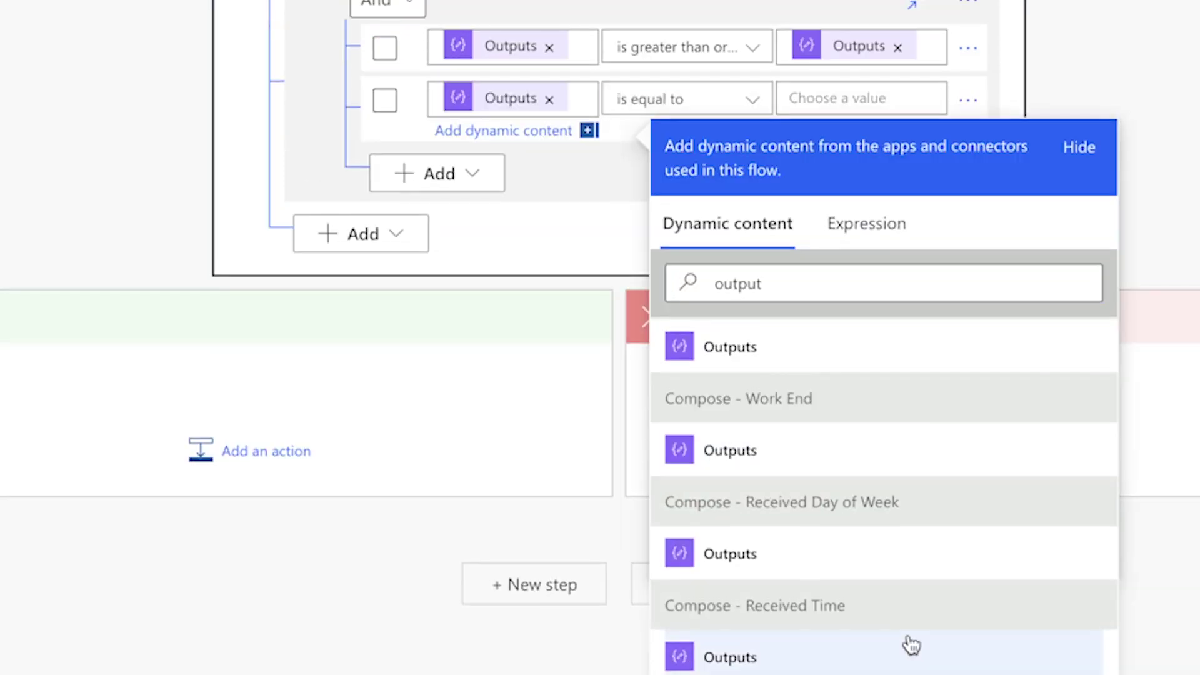
{"action": "left_click", "coordinate": [700, 103]}
{"action": "left_click", "coordinate": [712, 437]}
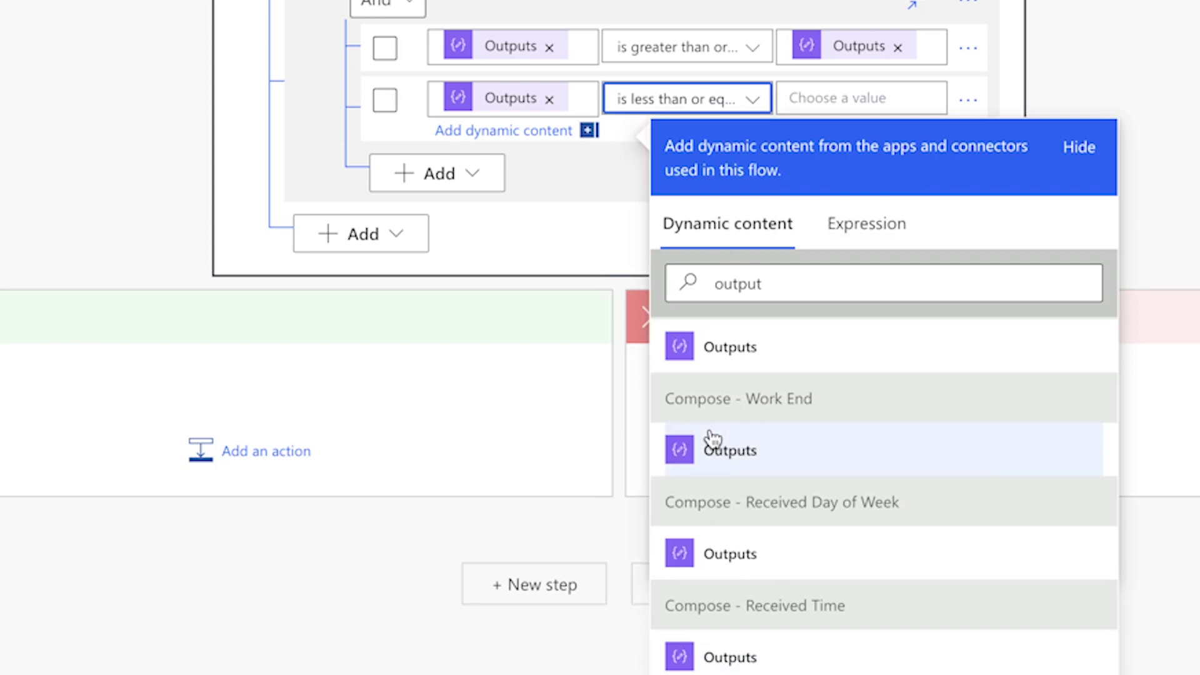
{"action": "key", "text": "Tab"}
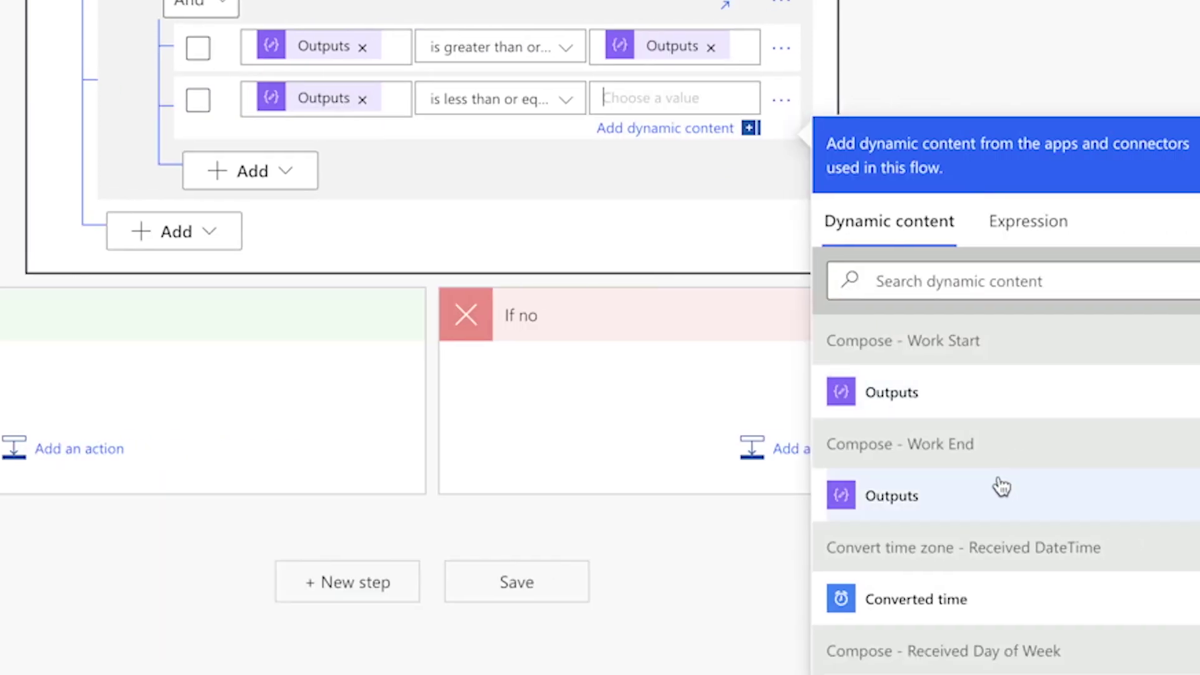
{"action": "left_click", "coordinate": [1001, 486]}
- Tick both rows and the whole new group
{"action": "left_click", "coordinate": [197, 48]}
{"action": "left_click", "coordinate": [197, 100]}
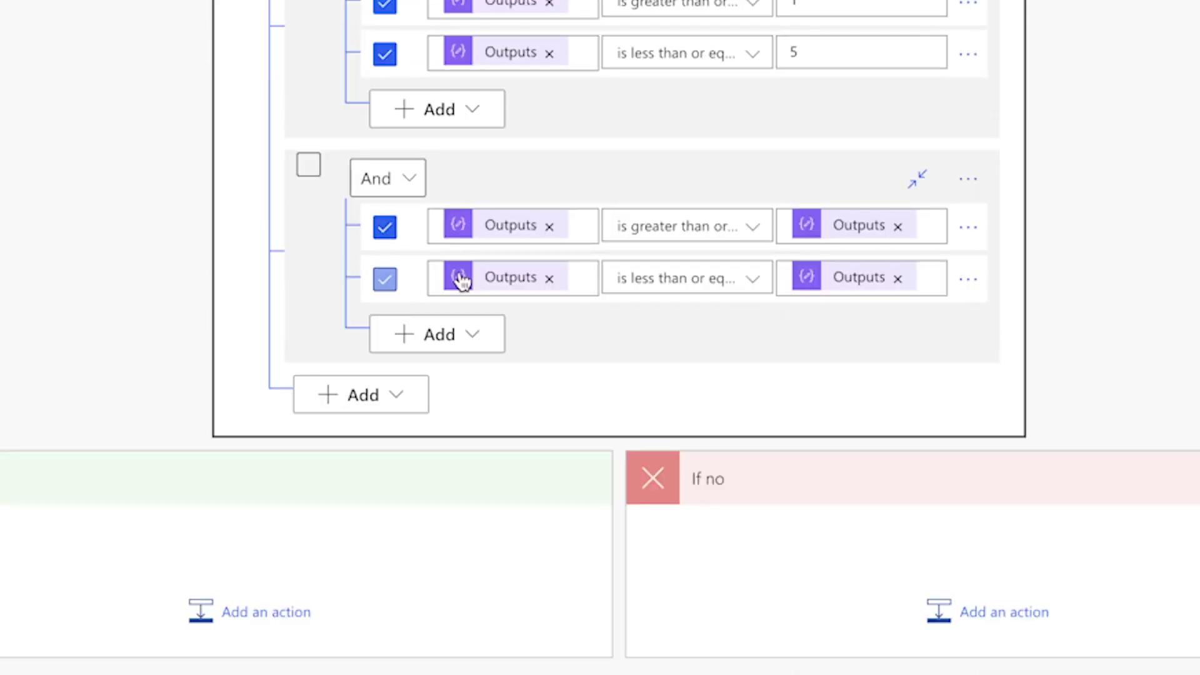
{"action": "left_click", "coordinate": [309, 166]}
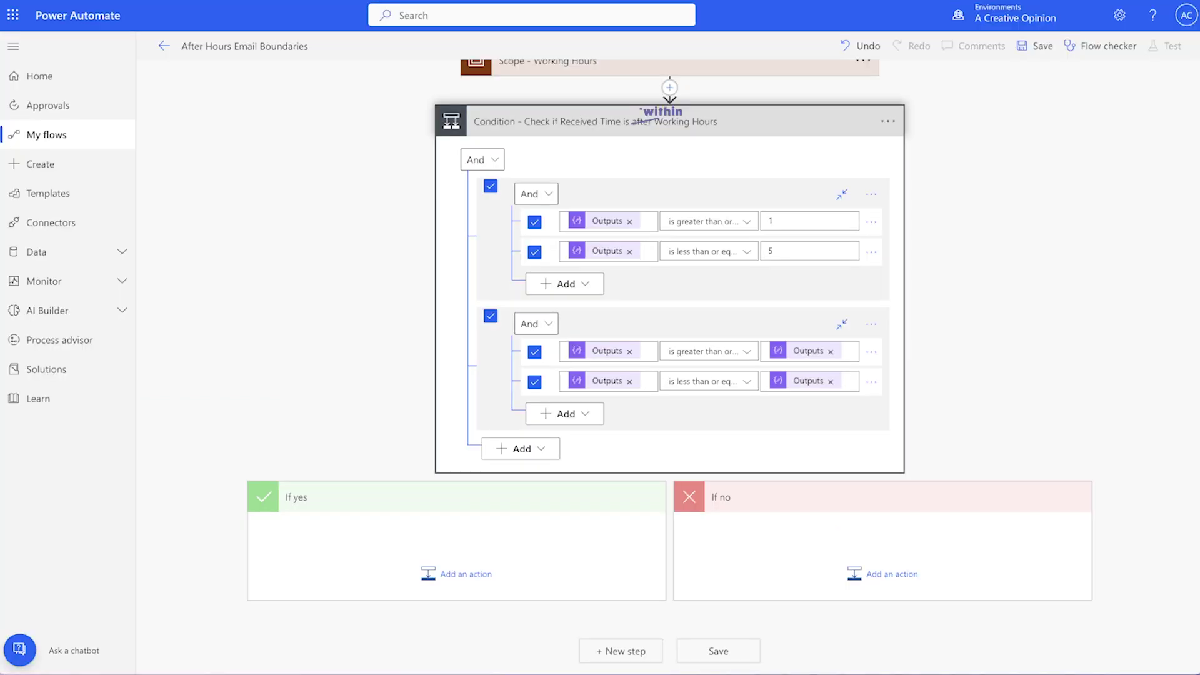
- Test-run the flow with a received time of 18:25 and inspect the condition result
{"action": "scroll", "coordinate": [744, 110], "scroll_direction": "up", "scroll_amount": 3}
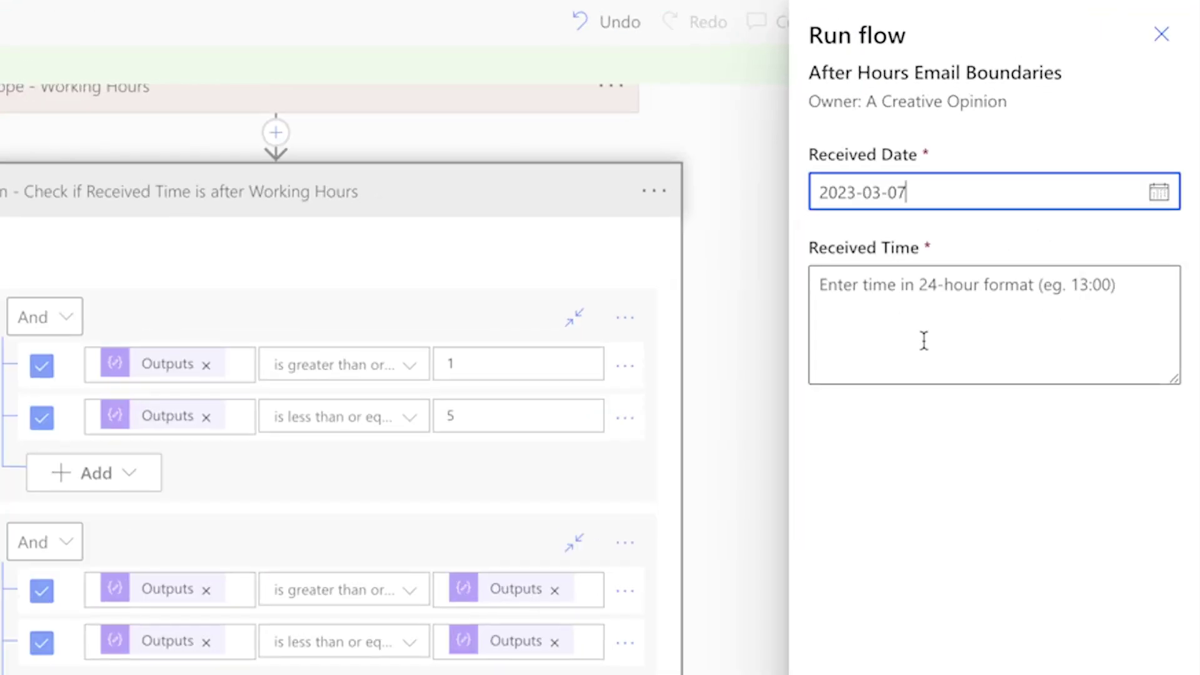
{"action": "left_click", "coordinate": [923, 340]}
{"action": "type", "text": "18:25"}
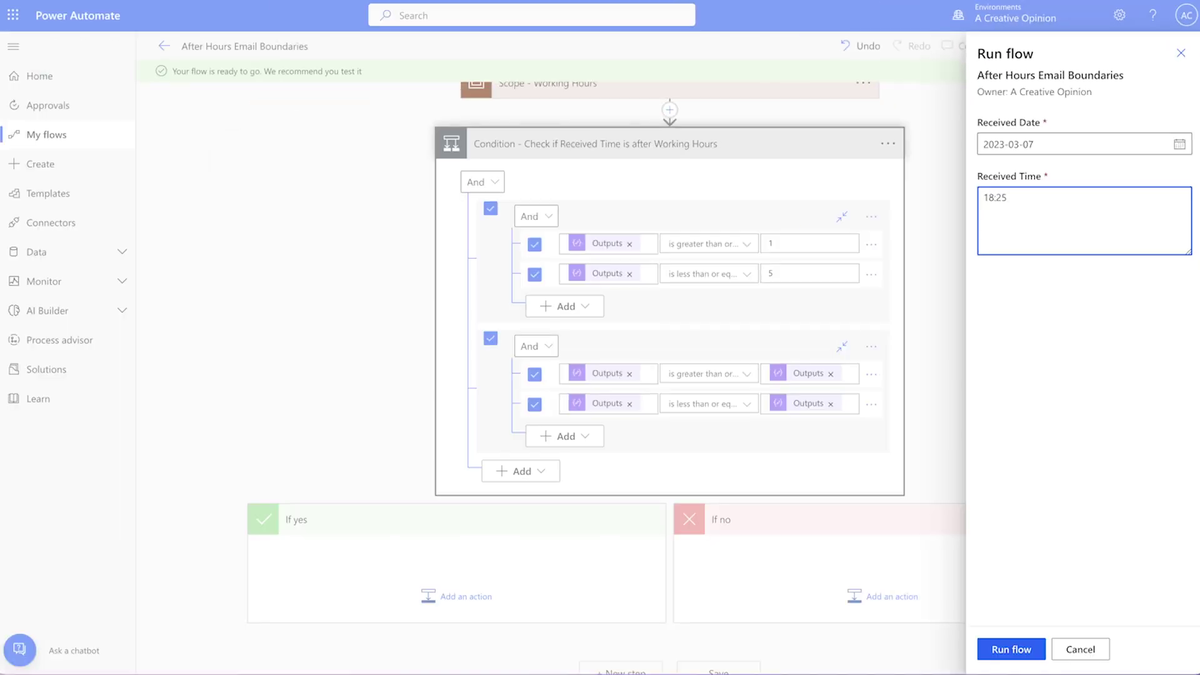
{"action": "left_click", "coordinate": [1011, 649]}
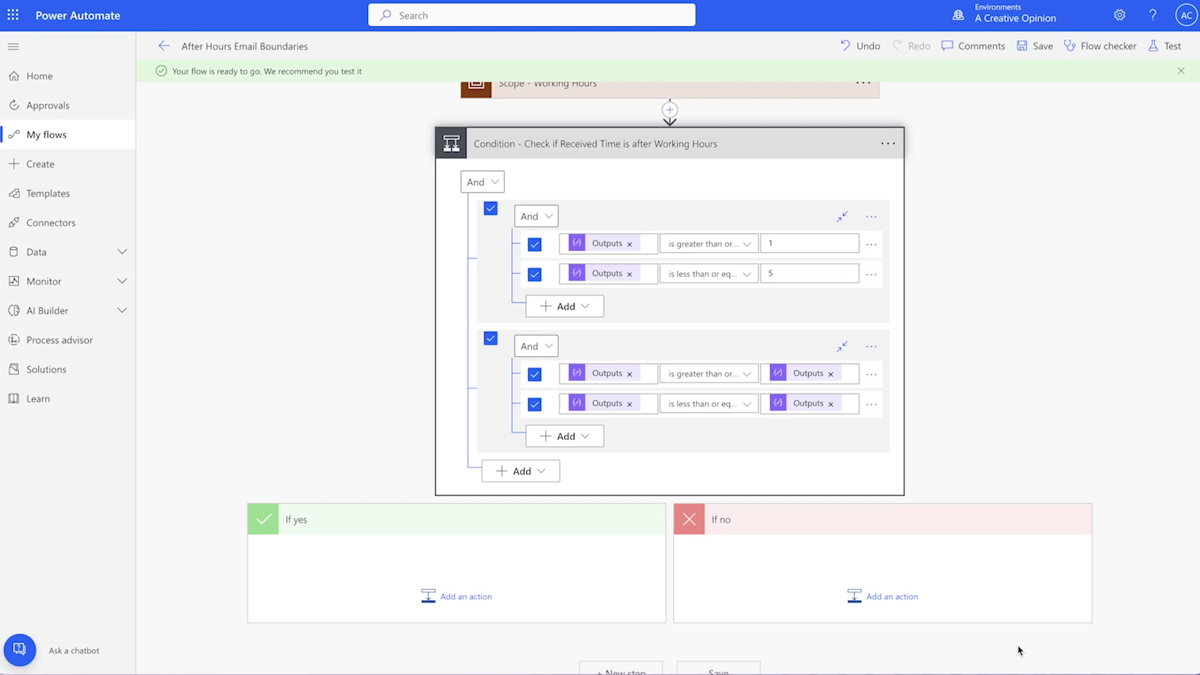
{"action": "left_click", "coordinate": [745, 361]}
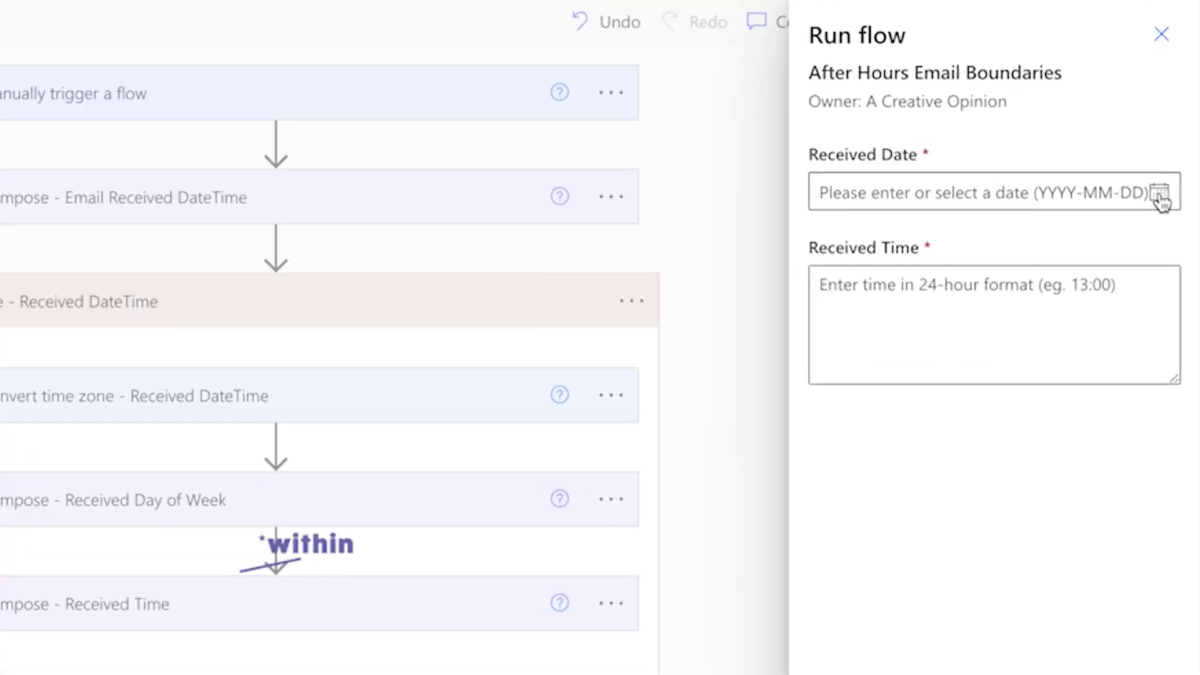
- Re-run the test for March 9 at 09:23 and check that the condition is true
{"action": "left_click", "coordinate": [1159, 196]}
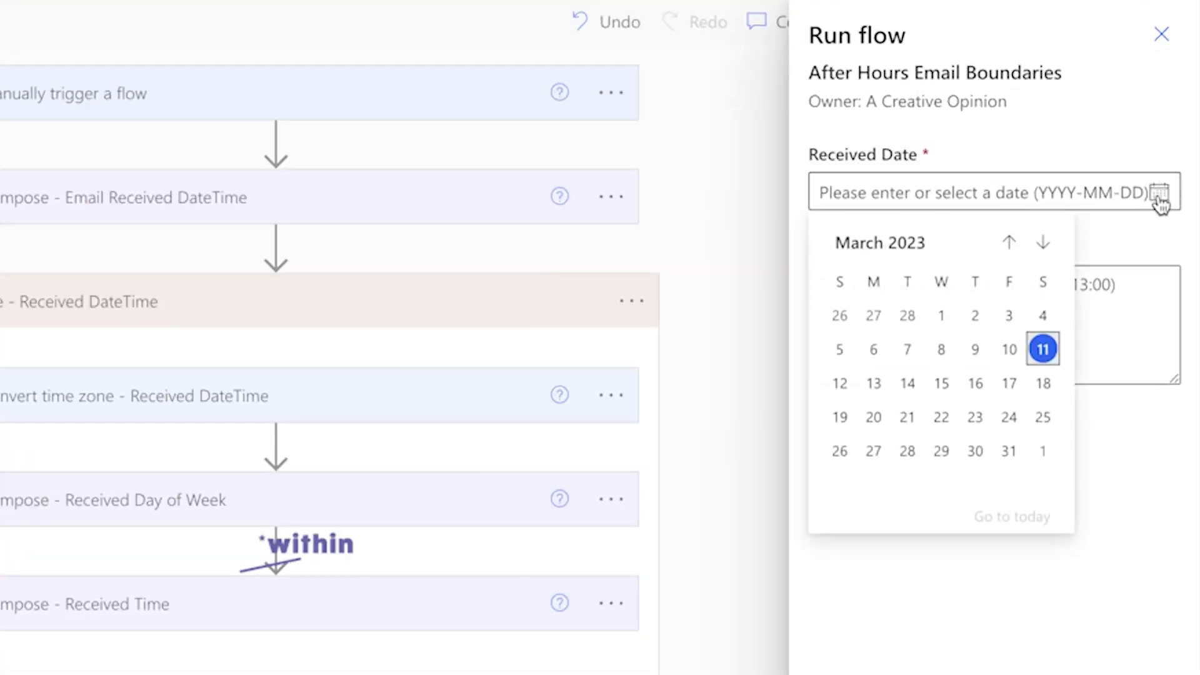
{"action": "left_click", "coordinate": [974, 349]}
{"action": "left_click", "coordinate": [973, 345]}
{"action": "type", "text": "09:23"}
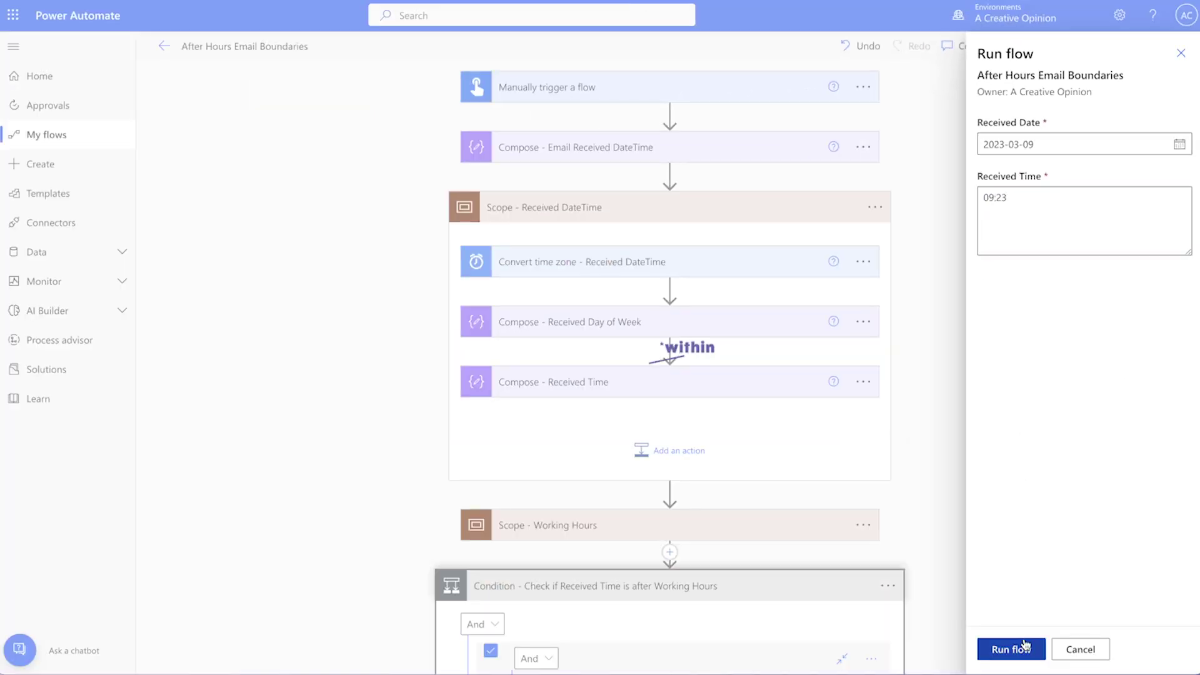
{"action": "left_click", "coordinate": [1031, 644]}
{"action": "left_click", "coordinate": [1025, 648]}
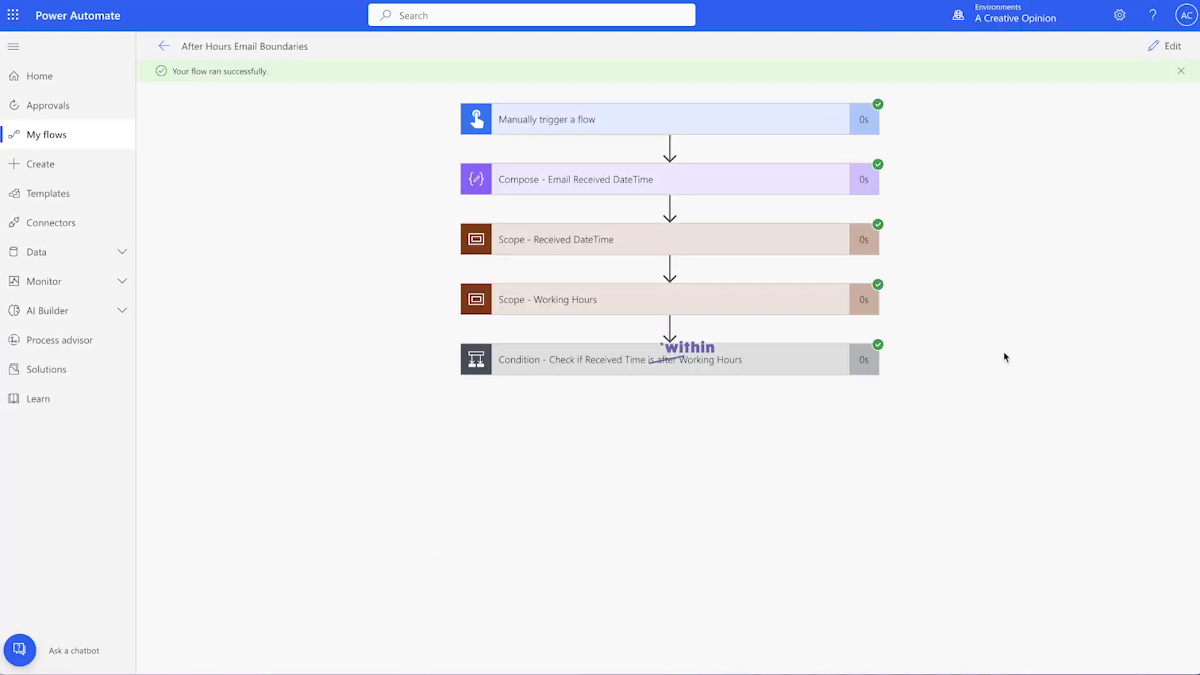
{"action": "left_click", "coordinate": [675, 365]}
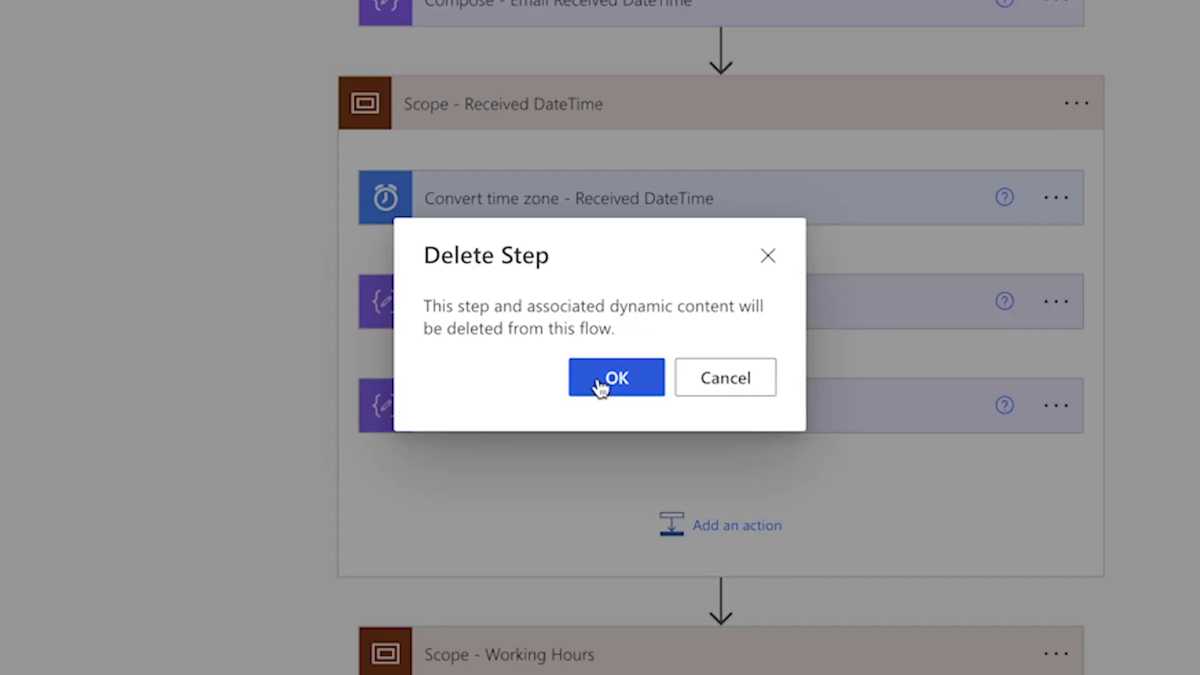
- Remove the manual trigger and look up the 'When a new email arrives' trigger
{"action": "left_click", "coordinate": [603, 383]}
{"action": "type", "text": "when "}
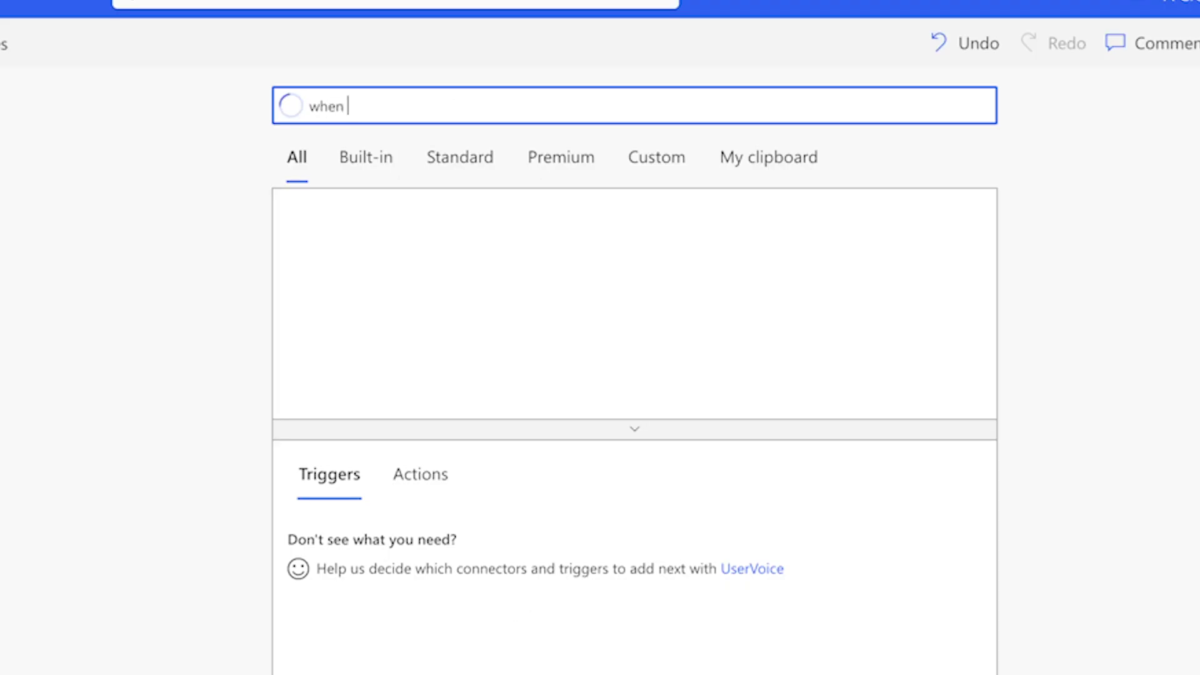
{"action": "type", "text": "new email arrives"}
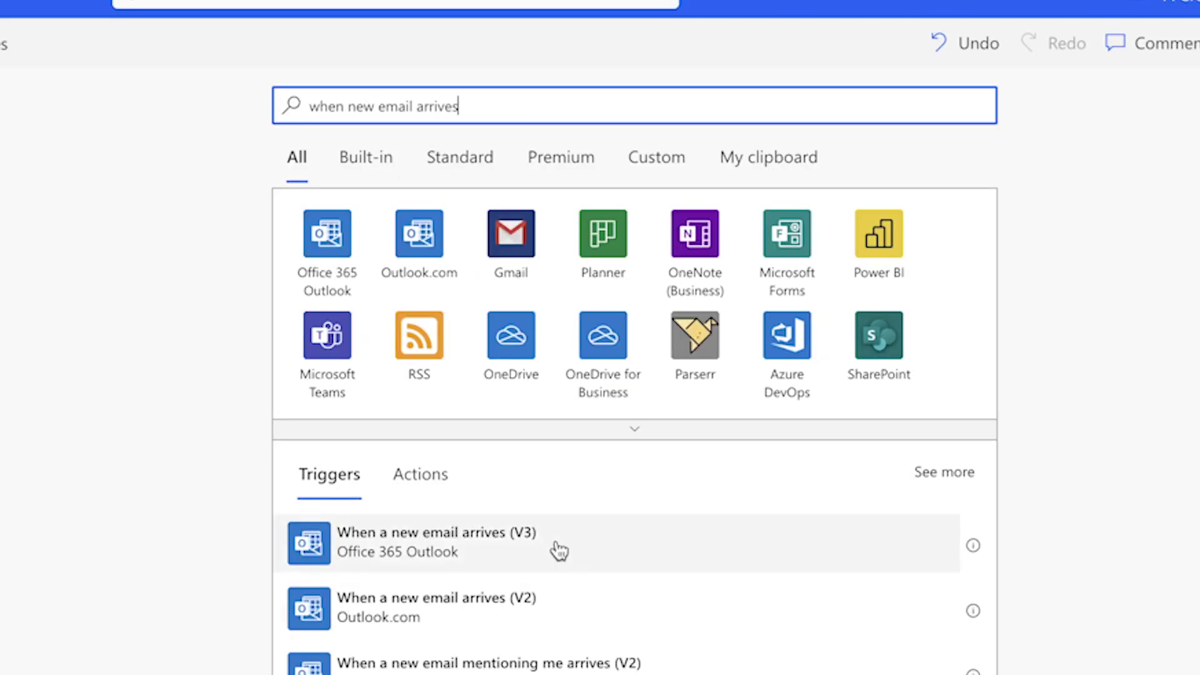
{"action": "left_click", "coordinate": [558, 549]}
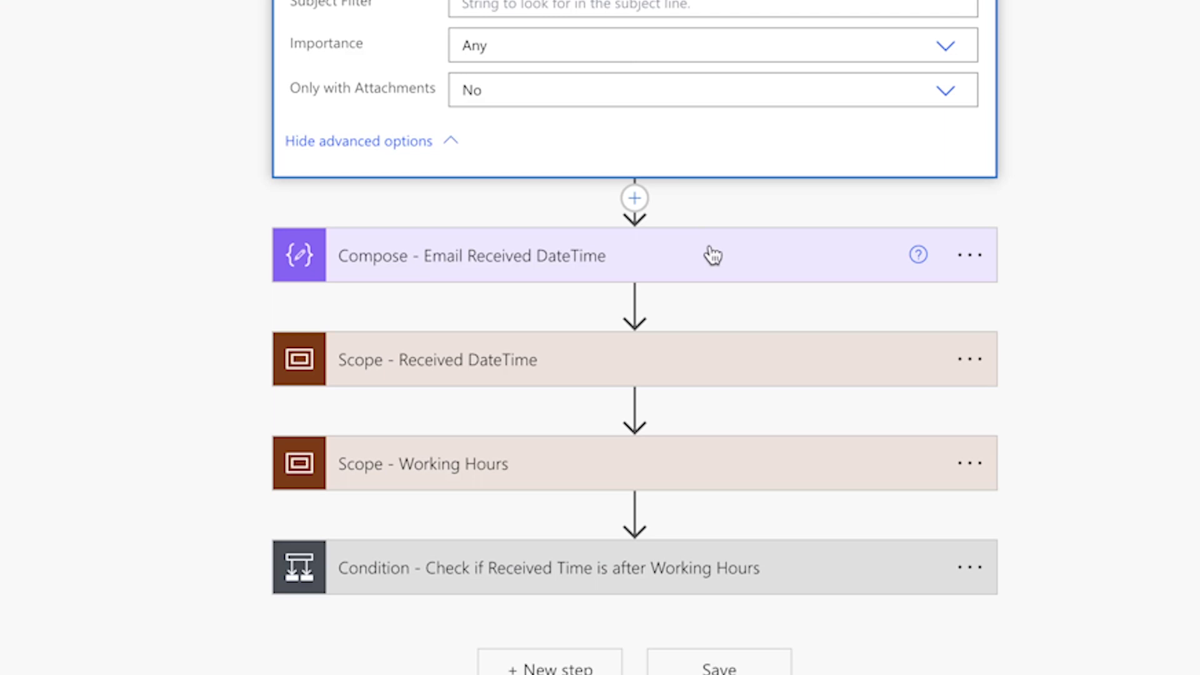
- Replace the addHours expression in Email Received DateTime with Received Time and save
{"action": "left_click", "coordinate": [711, 253]}
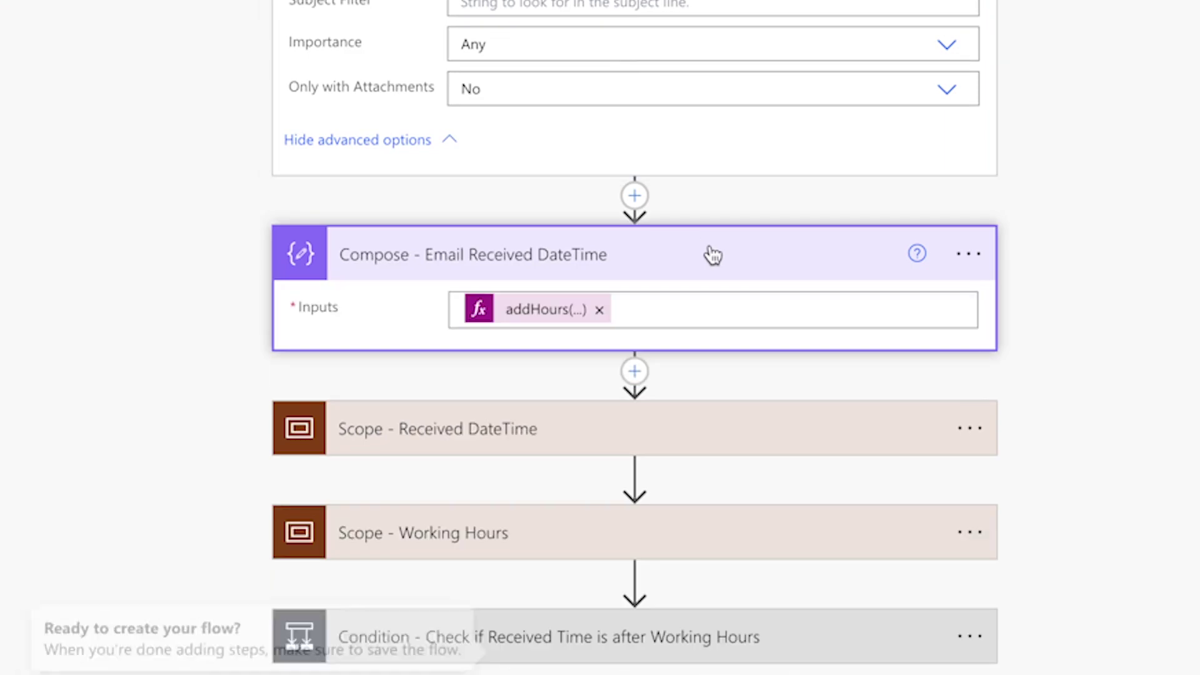
{"action": "left_click", "coordinate": [599, 310]}
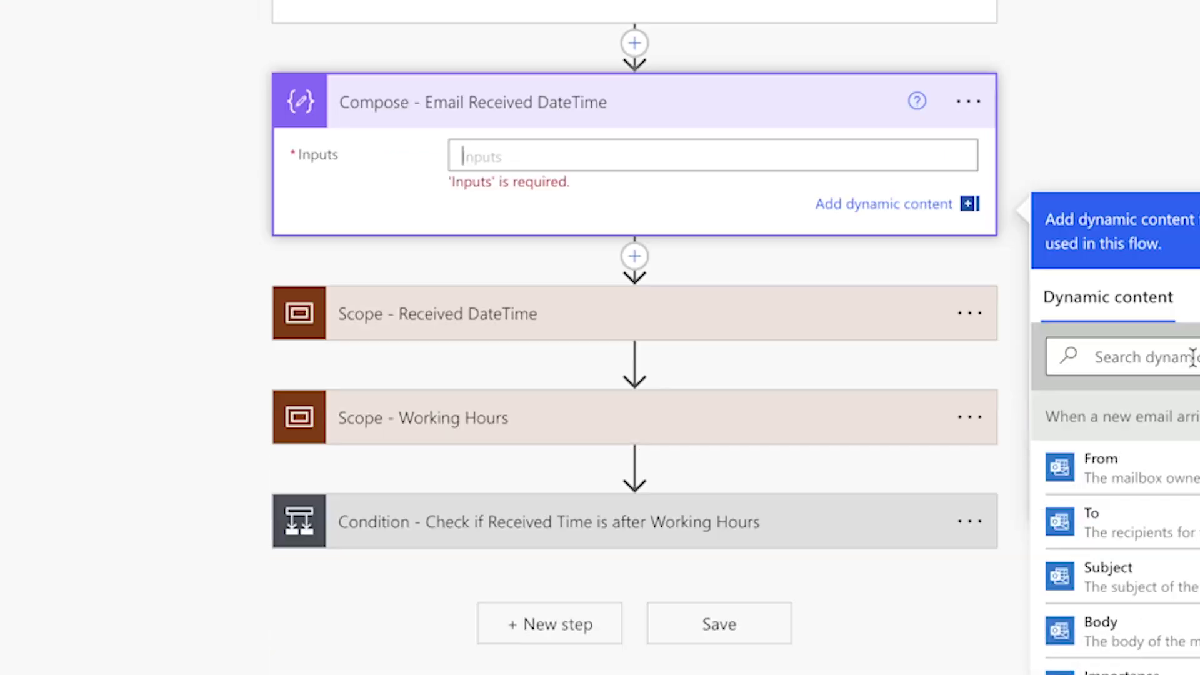
{"action": "left_click", "coordinate": [1192, 358]}
{"action": "type", "text": "receive"}
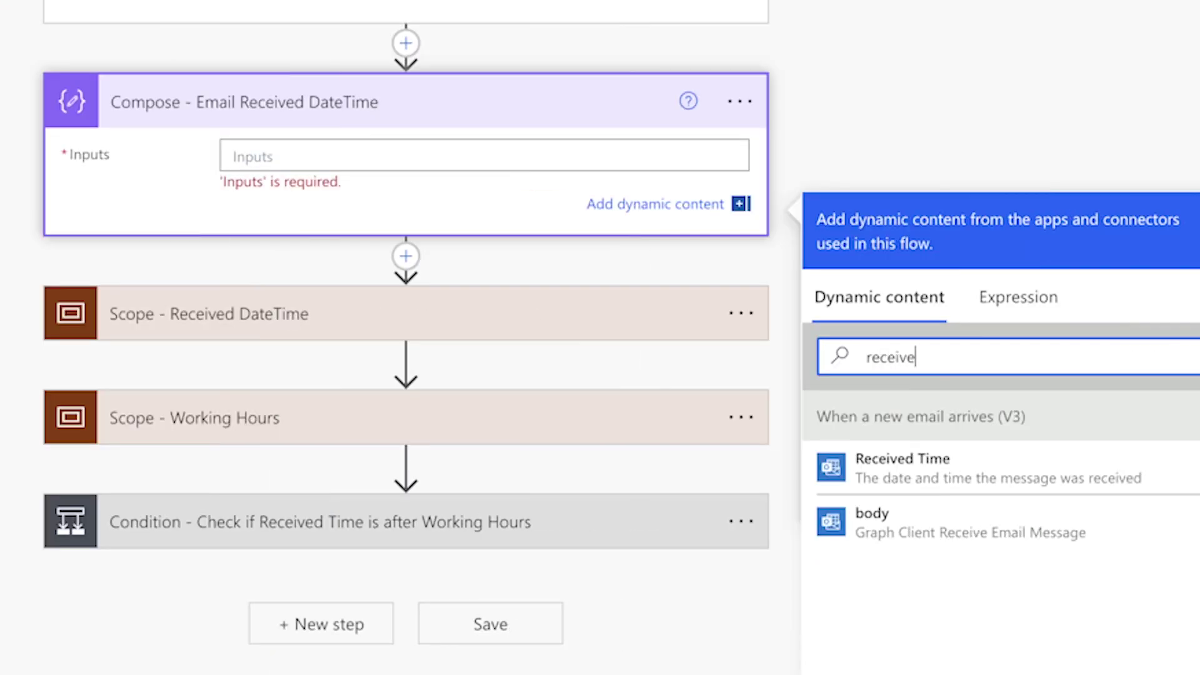
{"action": "left_click", "coordinate": [993, 459]}
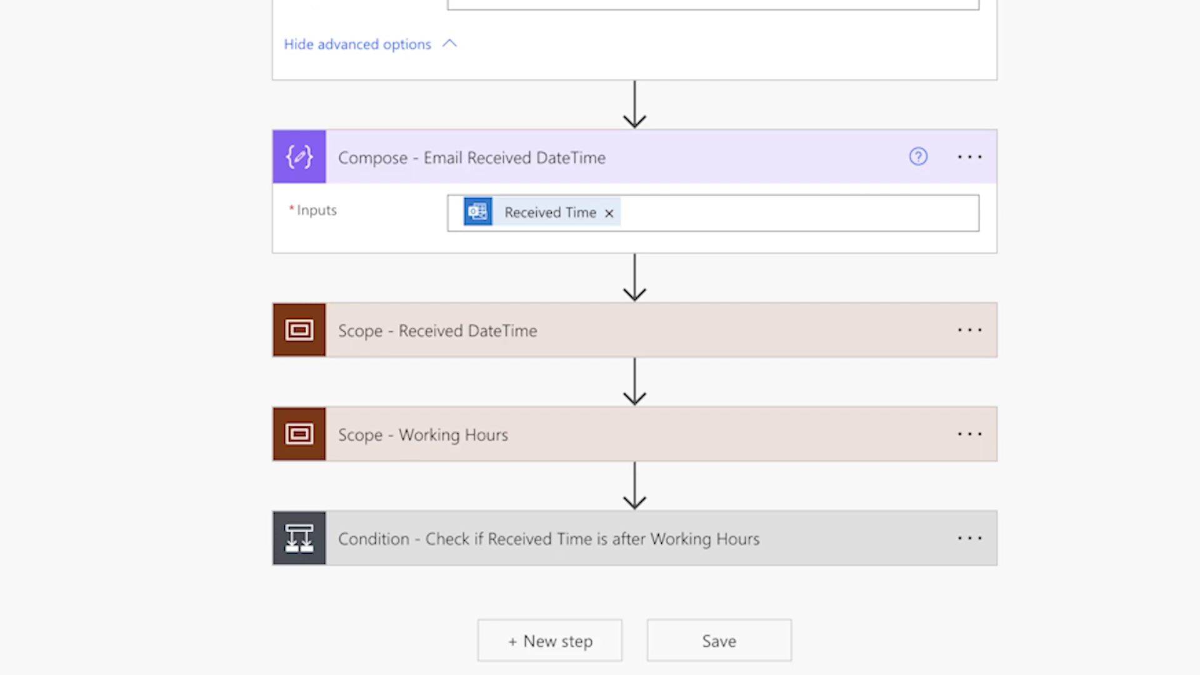
{"action": "left_click", "coordinate": [1042, 46]}
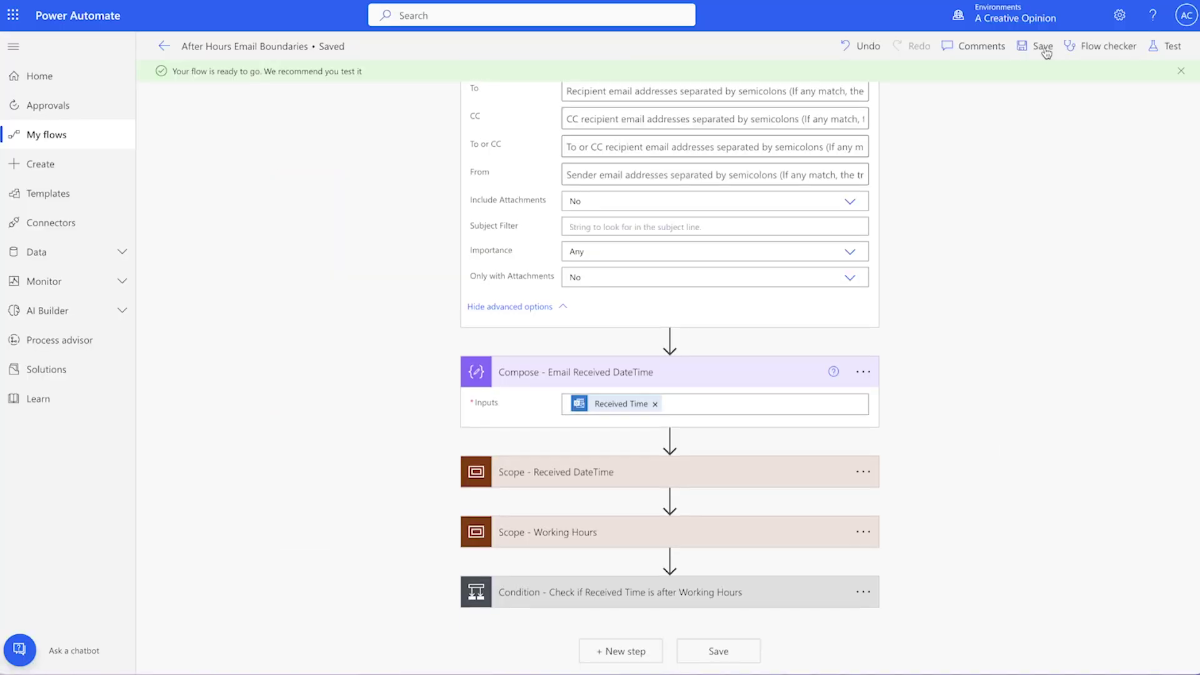
{"action": "left_click", "coordinate": [1042, 278]}
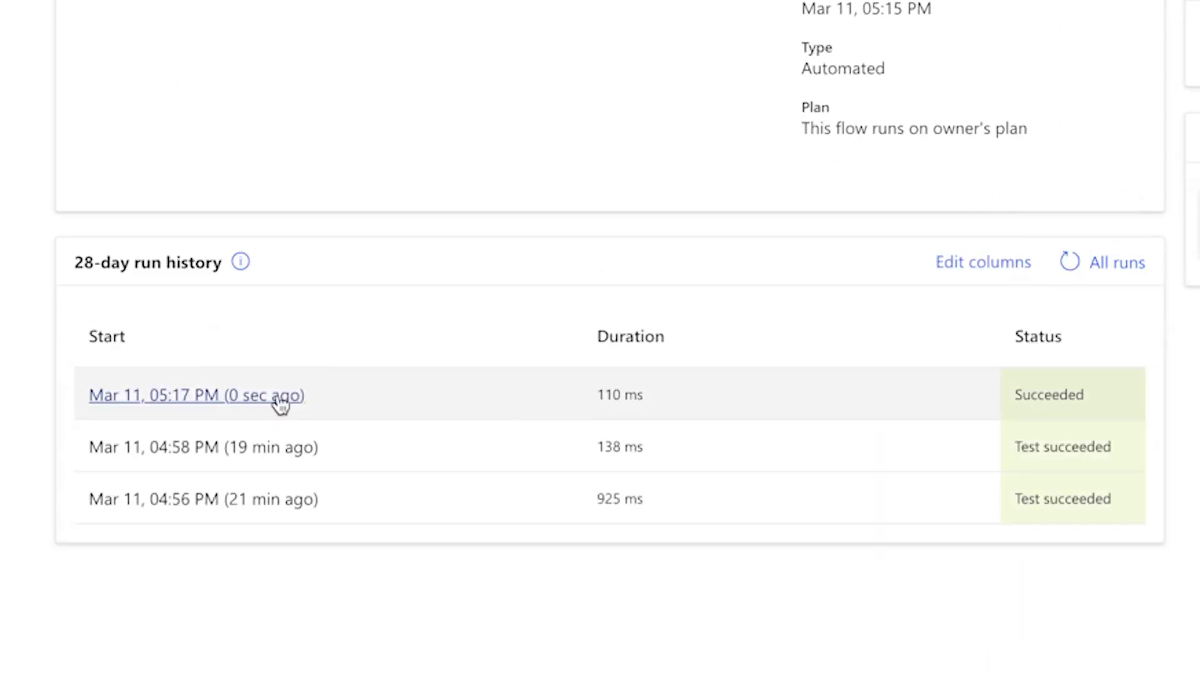
- Open the 05:17 PM run and inspect the compose, Convert time zone, Day of Week and Received Time values
{"action": "left_click", "coordinate": [280, 400]}
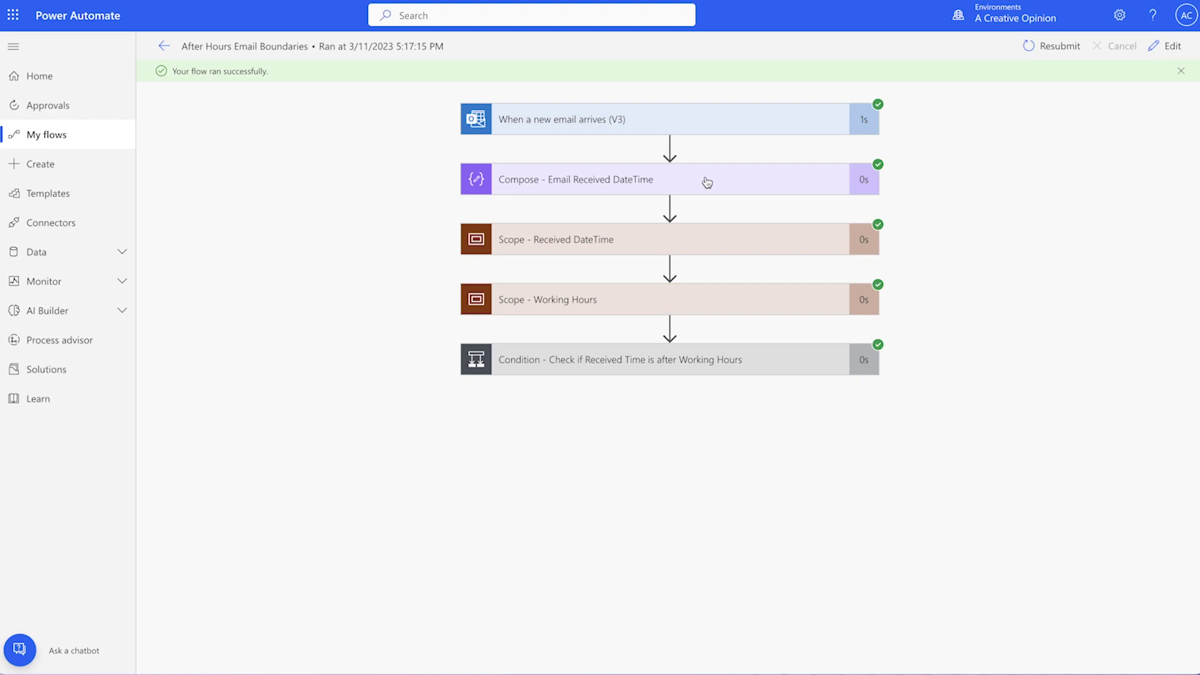
{"action": "left_click", "coordinate": [706, 182]}
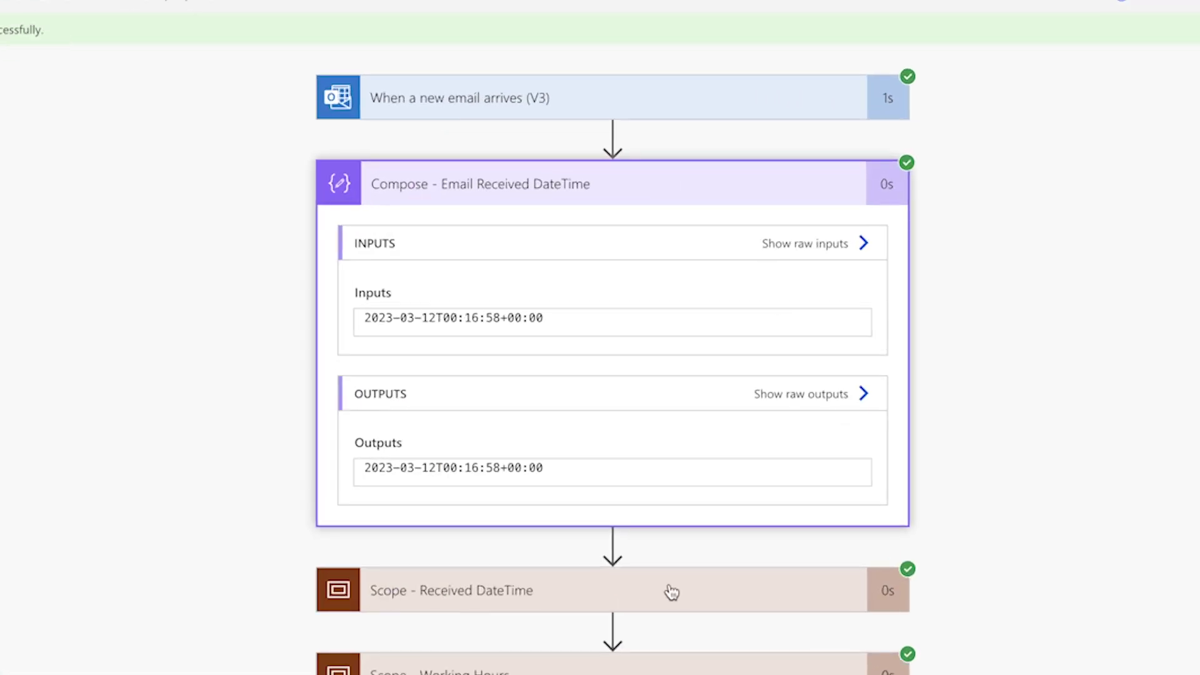
{"action": "left_click", "coordinate": [672, 592]}
{"action": "scroll", "coordinate": [672, 591], "scroll_direction": "down", "scroll_amount": 4}
{"action": "left_click", "coordinate": [611, 429]}
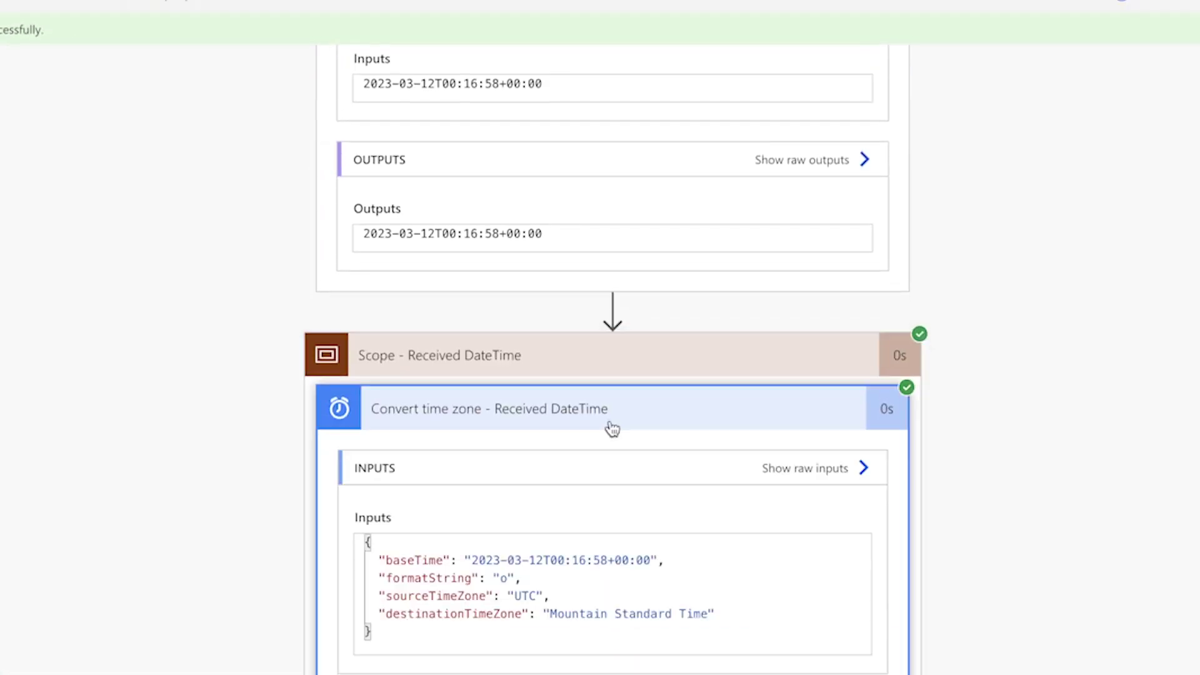
{"action": "scroll", "coordinate": [611, 428], "scroll_direction": "down", "scroll_amount": 5}
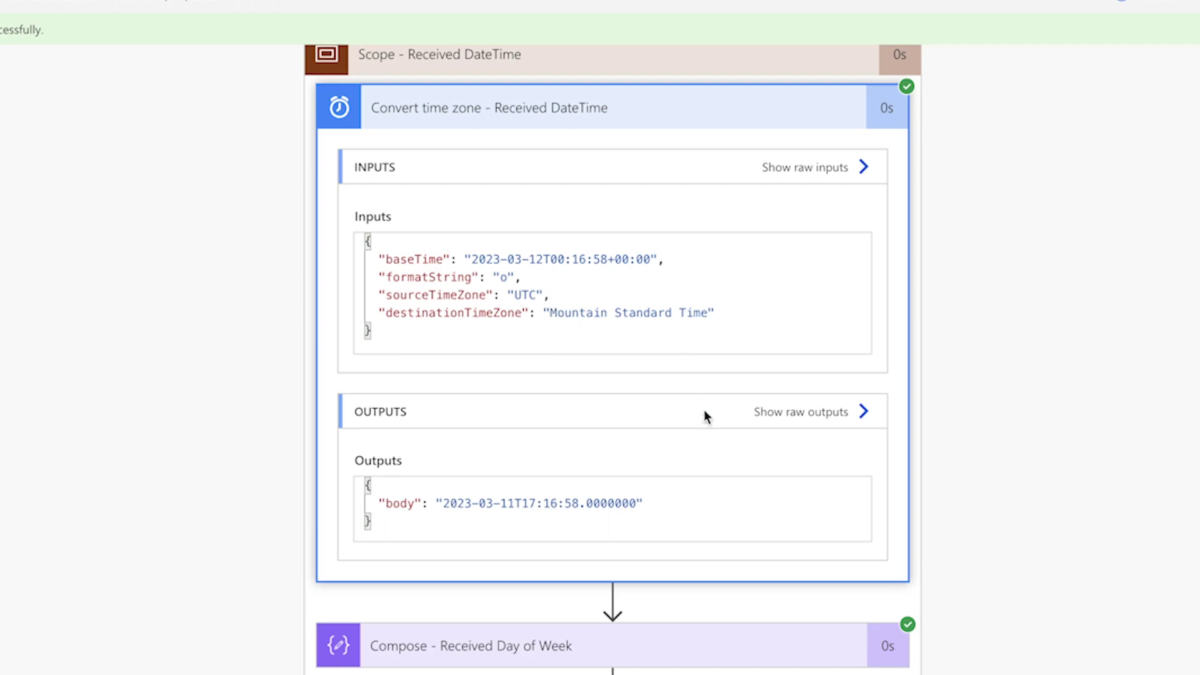
{"action": "scroll", "coordinate": [625, 503], "scroll_direction": "down", "scroll_amount": 2}
{"action": "left_click", "coordinate": [605, 501]}
{"action": "scroll", "coordinate": [605, 500], "scroll_direction": "down", "scroll_amount": 4}
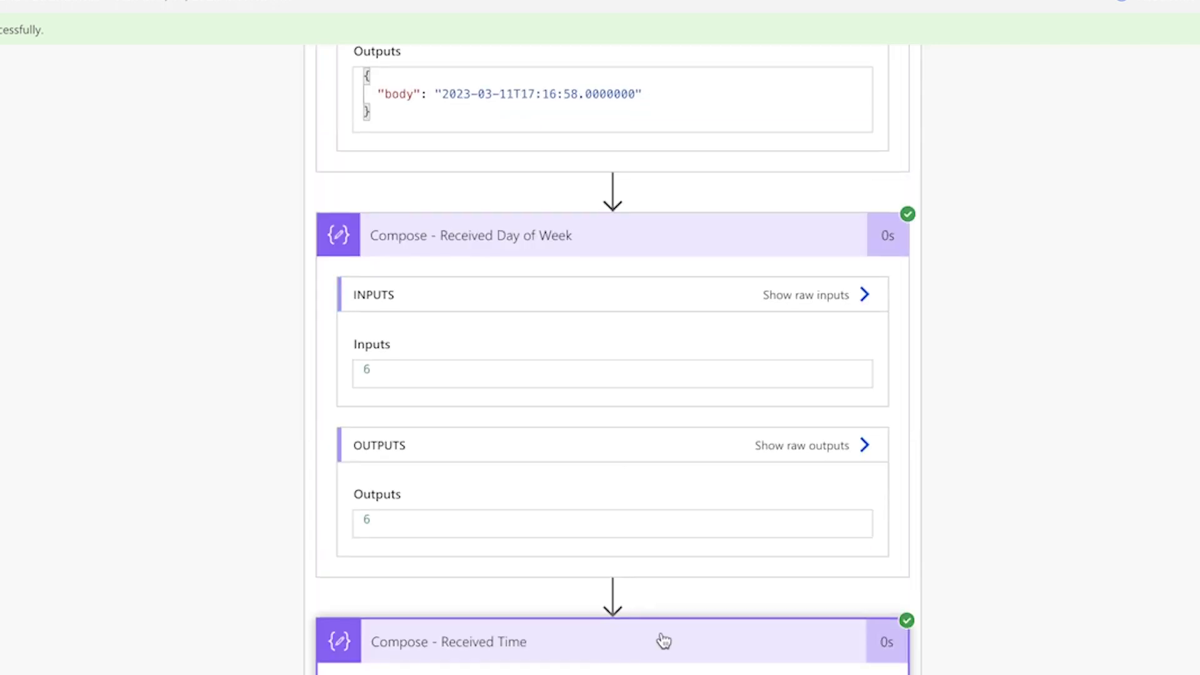
{"action": "left_click", "coordinate": [662, 640]}
{"action": "scroll", "coordinate": [433, 568], "scroll_direction": "down", "scroll_amount": 6}
{"action": "scroll", "coordinate": [1025, 664], "scroll_direction": "down", "scroll_amount": 7}
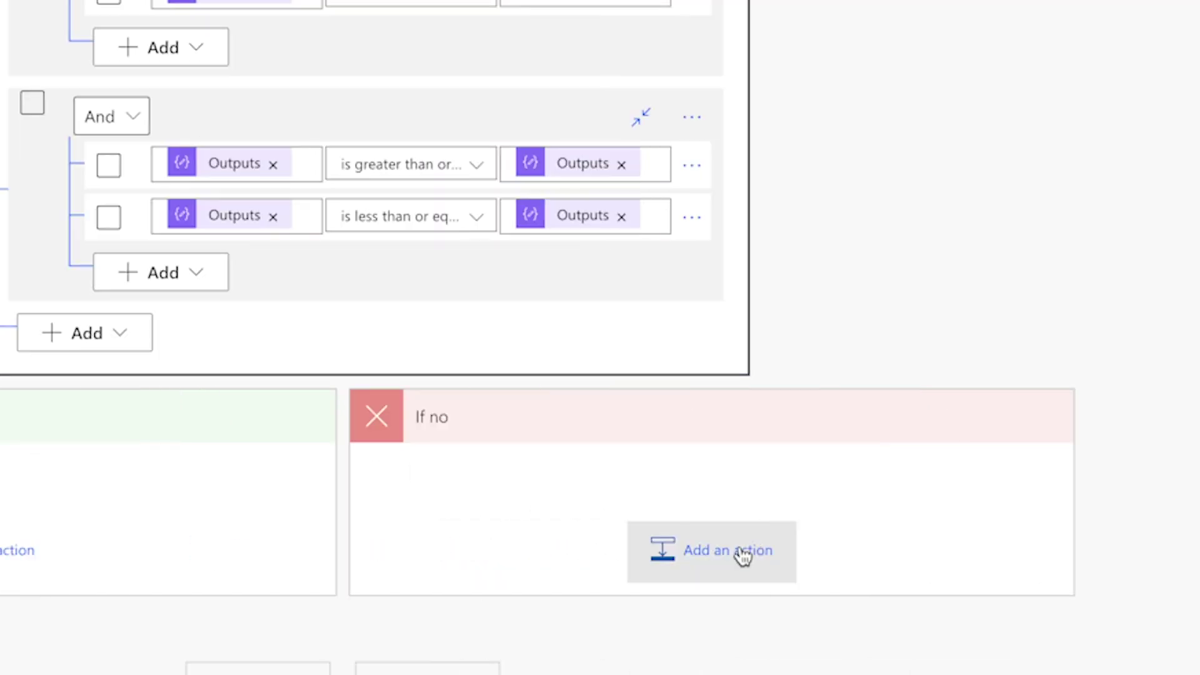
- Add Reply to email (V3) in If no, using the trigger's Message Id and the pasted out-of-office body
{"action": "left_click", "coordinate": [743, 555]}
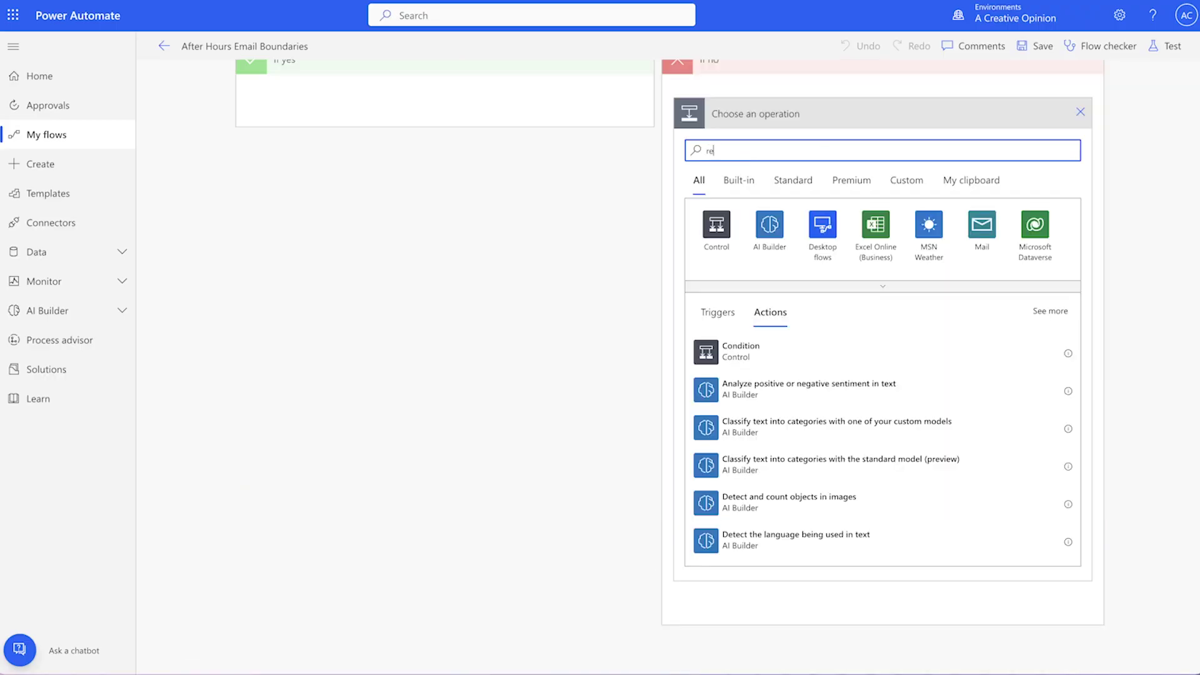
{"action": "type", "text": "reply to email"}
{"action": "left_click", "coordinate": [830, 348]}
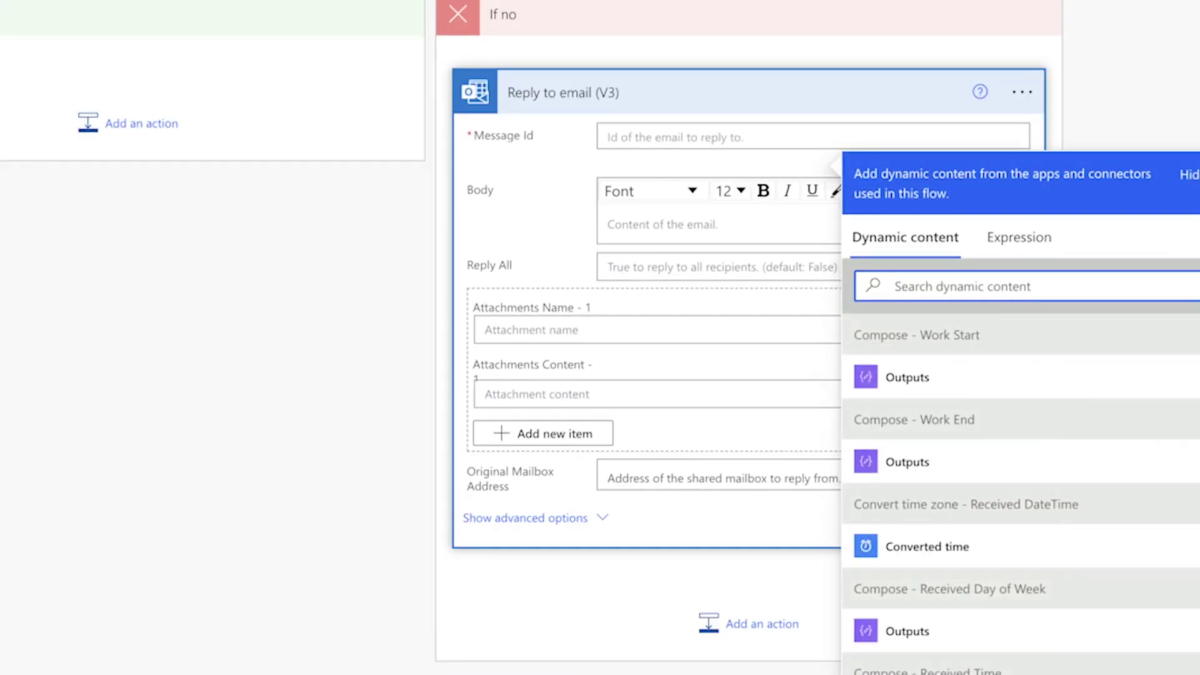
{"action": "type", "text": "message"}
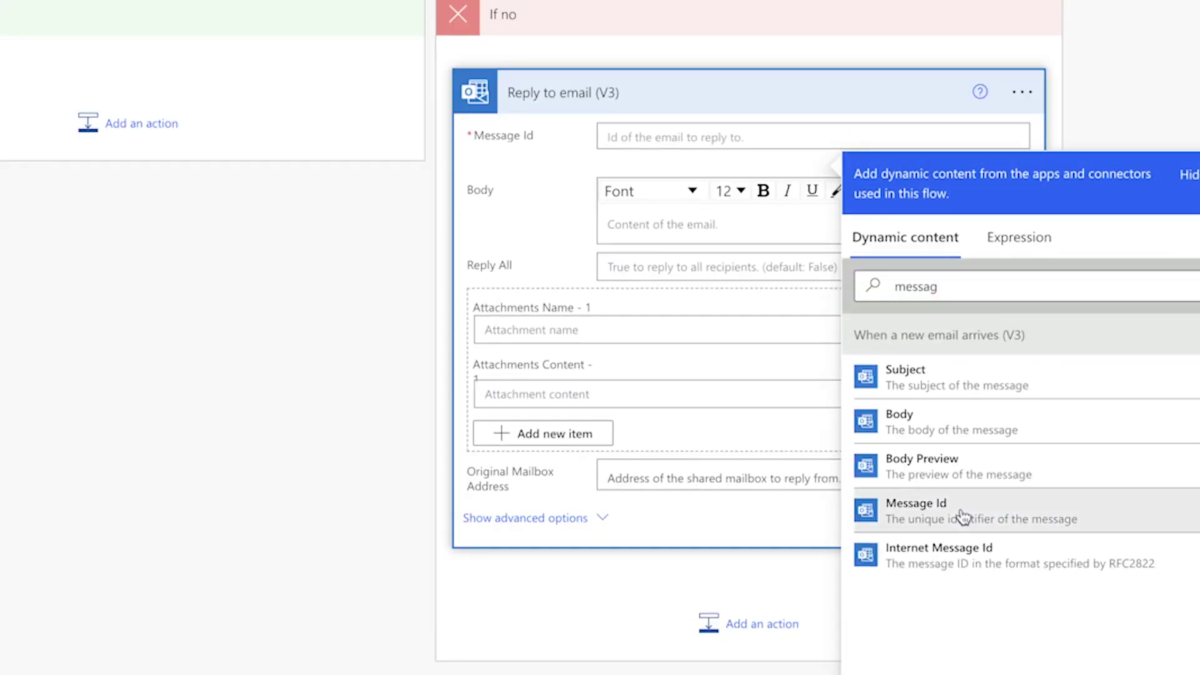
{"action": "left_click", "coordinate": [964, 512]}
{"action": "left_click", "coordinate": [625, 227]}
{"action": "key", "text": "ctrl+v"}
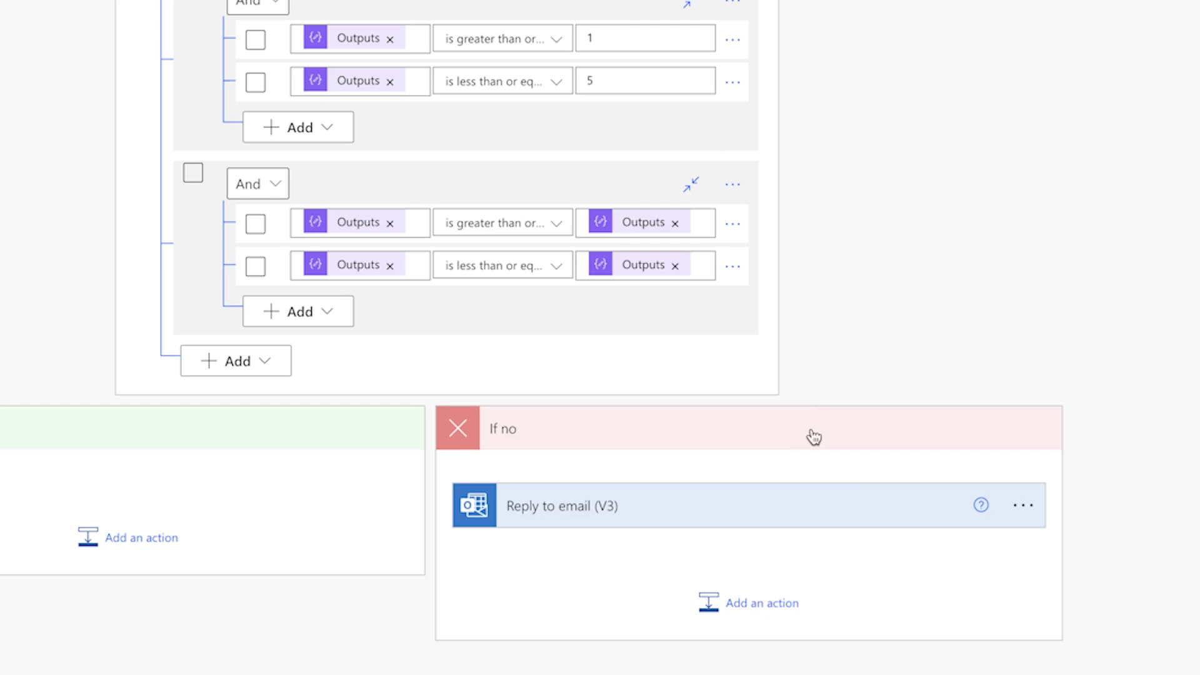
{"action": "left_click", "coordinate": [769, 599]}
- Add Move email (V2) moving the Message Id email to the No Boundaries folder
{"action": "type", "text": "move"}
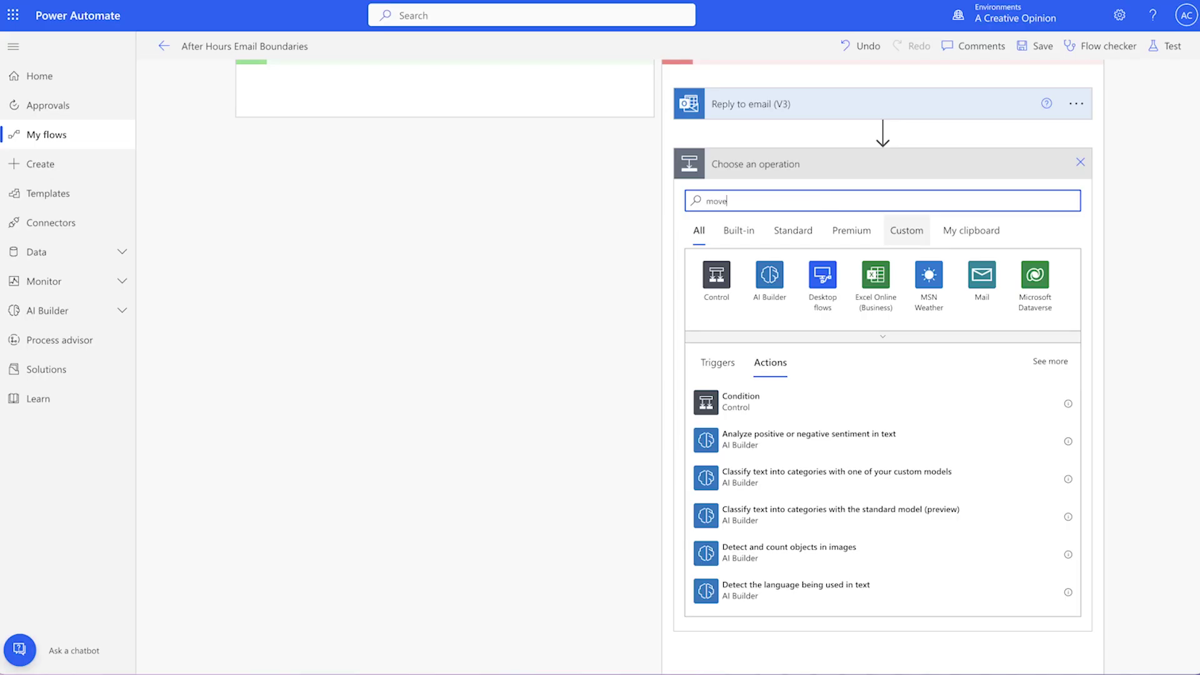
{"action": "left_click", "coordinate": [865, 553]}
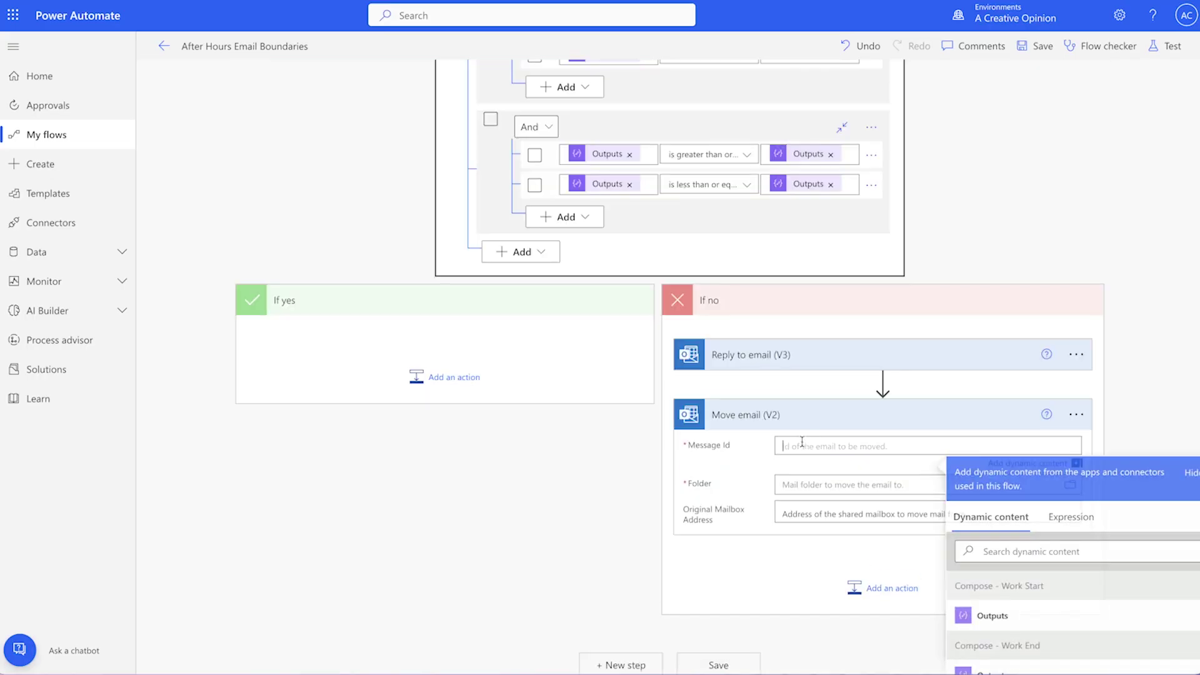
{"action": "type", "text": "message"}
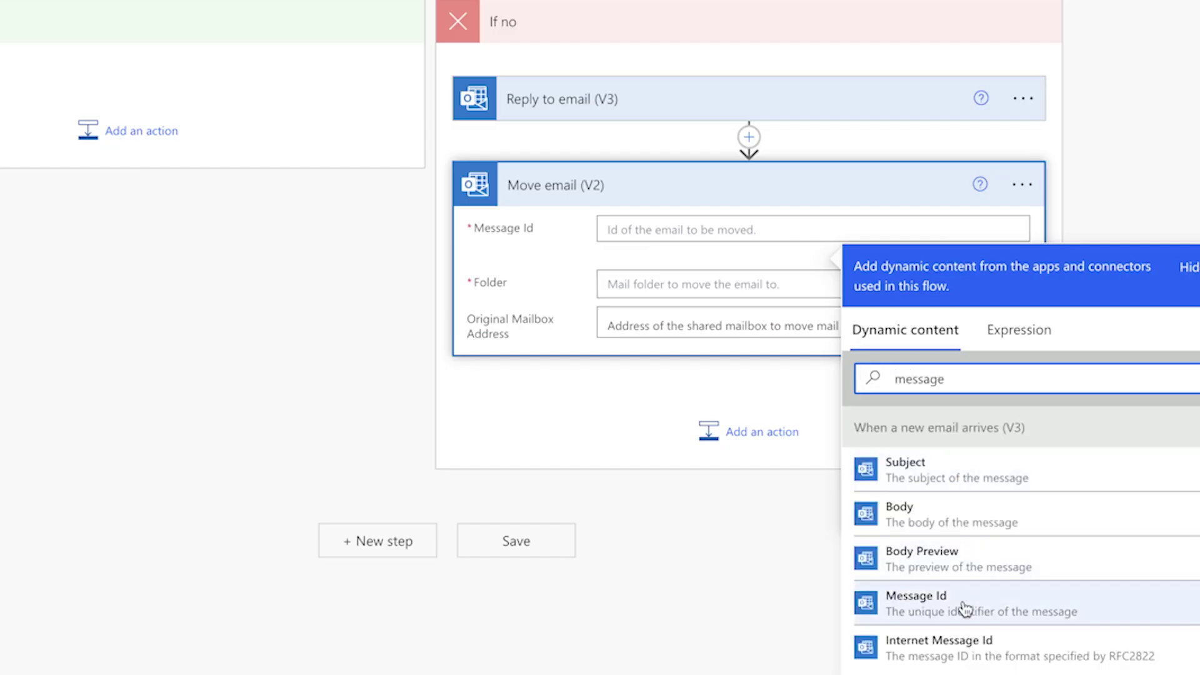
{"action": "left_click", "coordinate": [966, 608]}
{"action": "left_click", "coordinate": [1012, 290]}
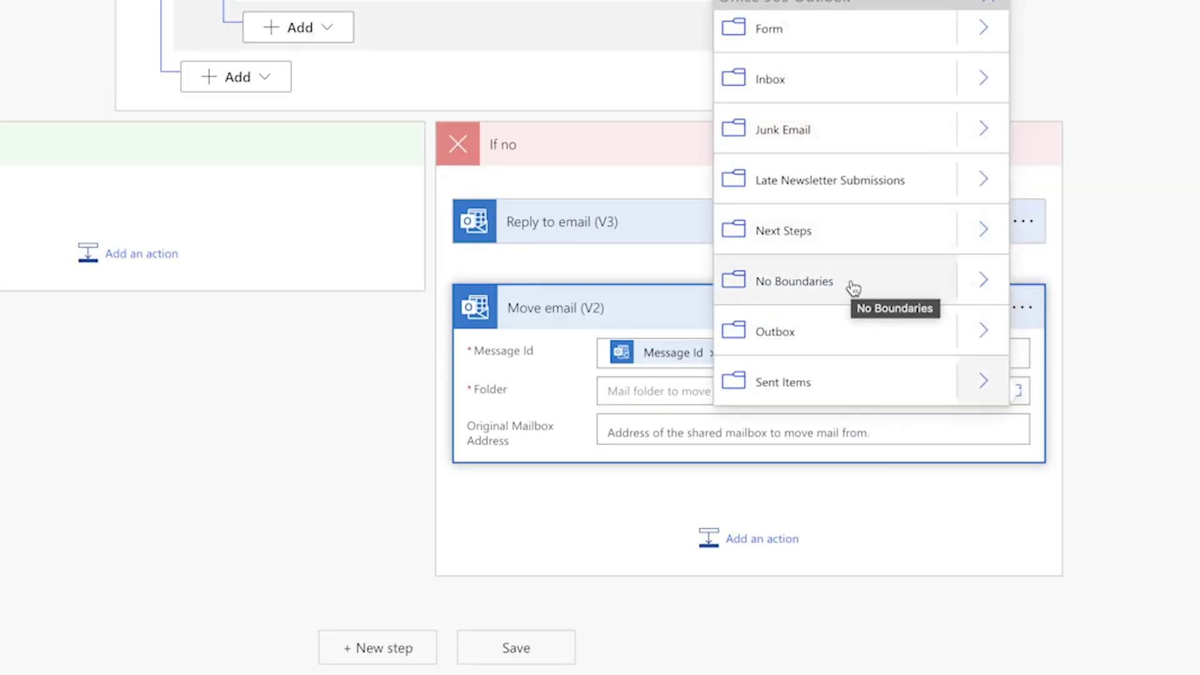
{"action": "left_click", "coordinate": [852, 179]}
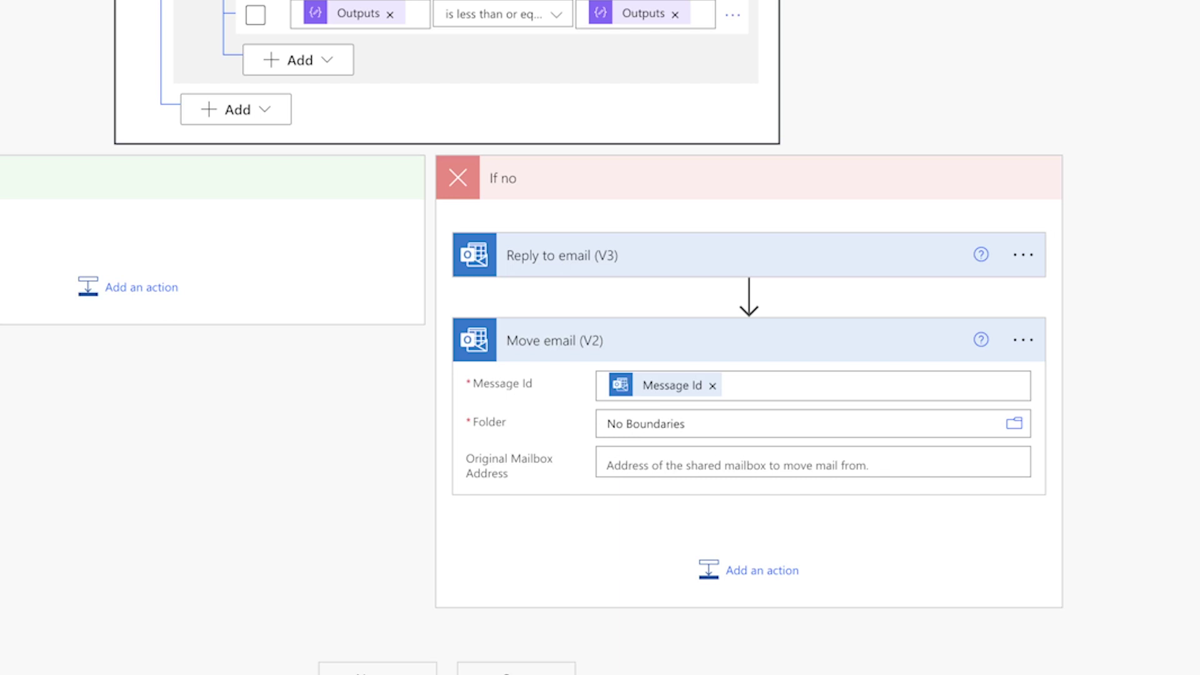
- Add Mark as read or unread (V3) for the same Message Id and list its Mark as choices
{"action": "left_click", "coordinate": [747, 569]}
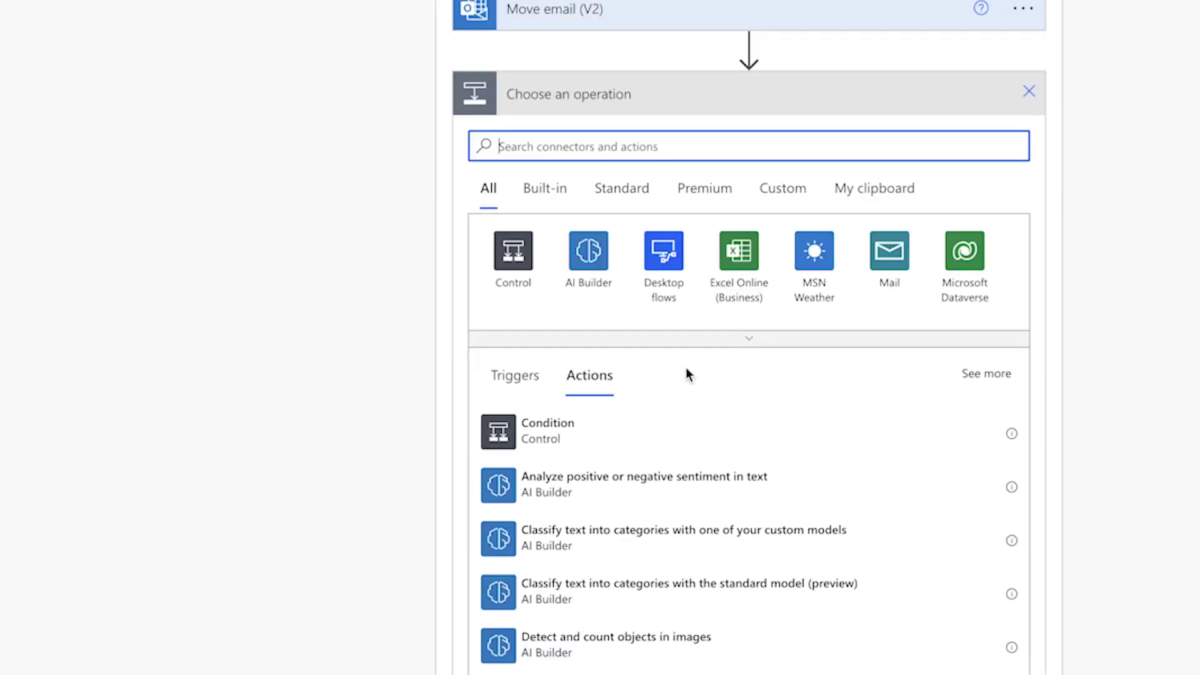
{"action": "type", "text": "mark as read"}
{"action": "left_click", "coordinate": [704, 437]}
{"action": "left_click", "coordinate": [922, 355]}
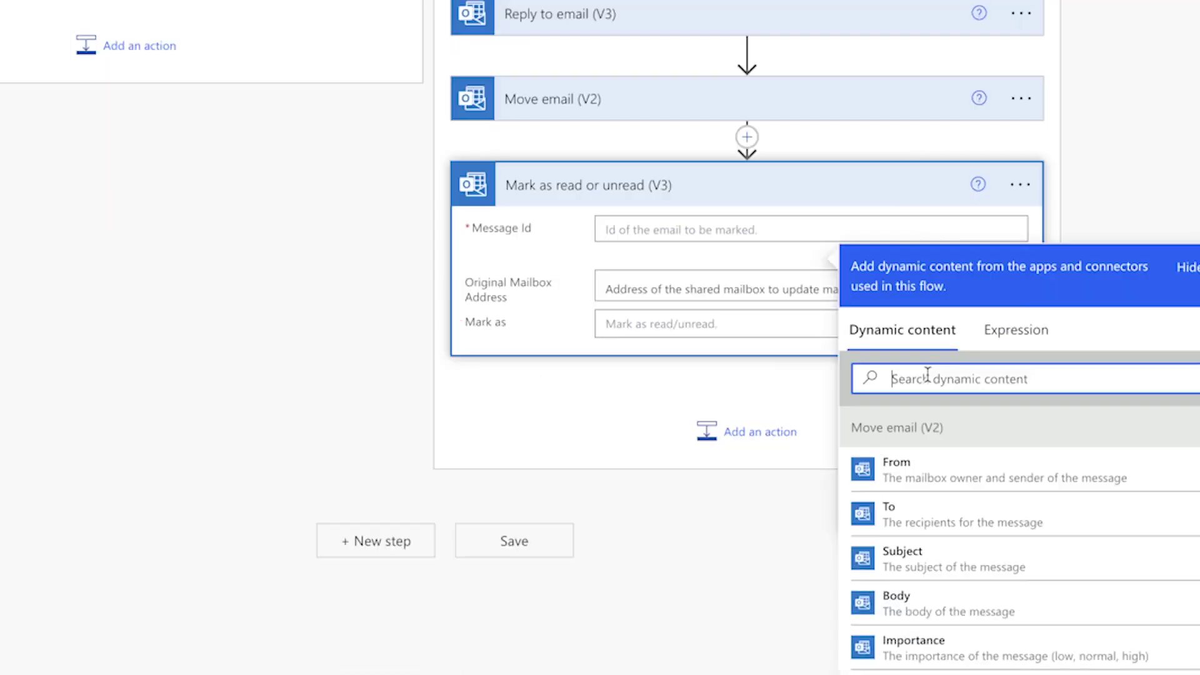
{"action": "left_click", "coordinate": [924, 375]}
{"action": "type", "text": "message"}
{"action": "left_click", "coordinate": [893, 603]}
{"action": "left_click", "coordinate": [1028, 306]}
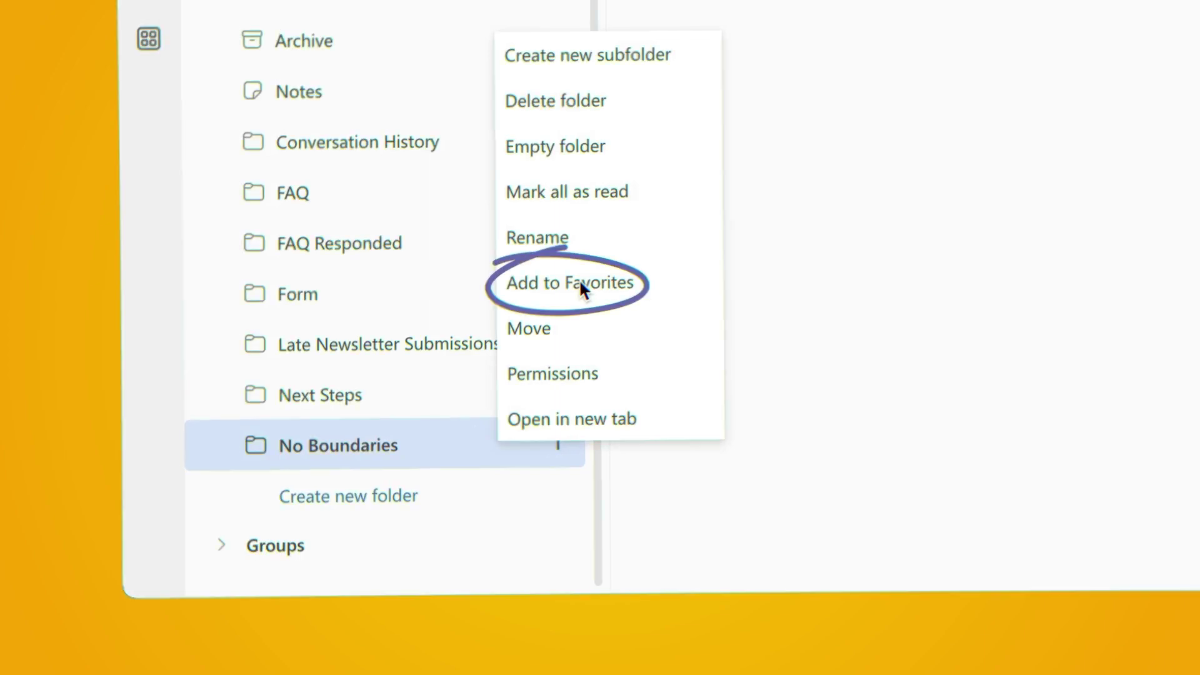
- Add the No Boundaries folder to Outlook Favorites
{"action": "left_click", "coordinate": [583, 285]}
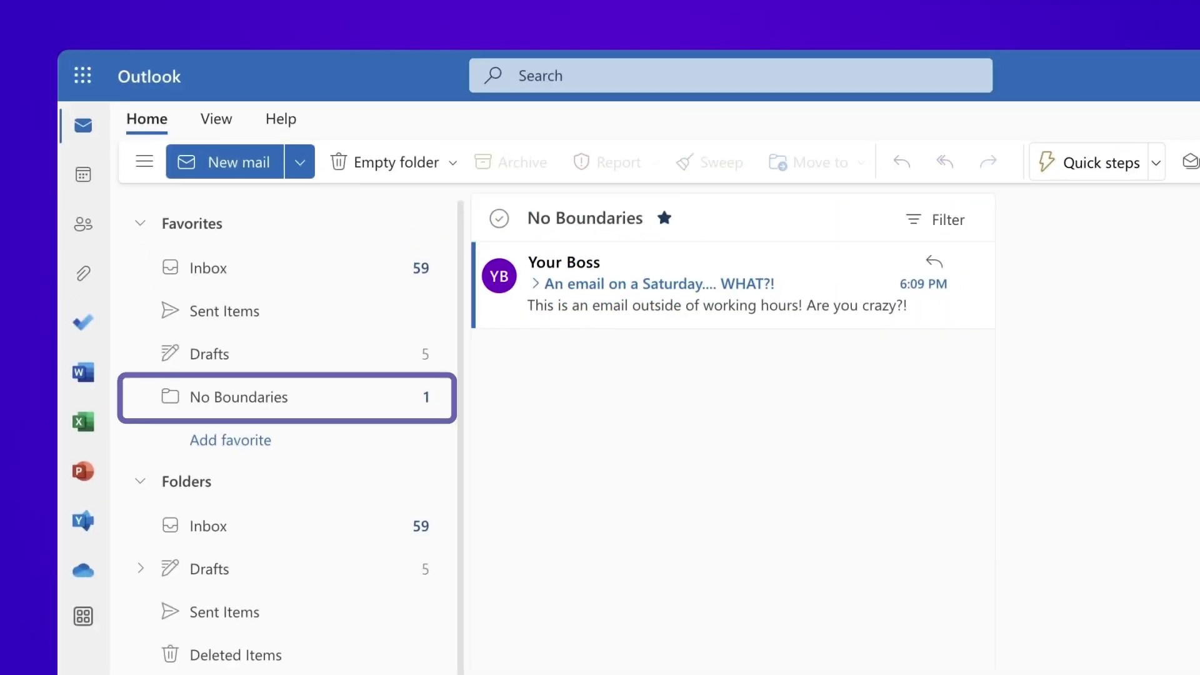